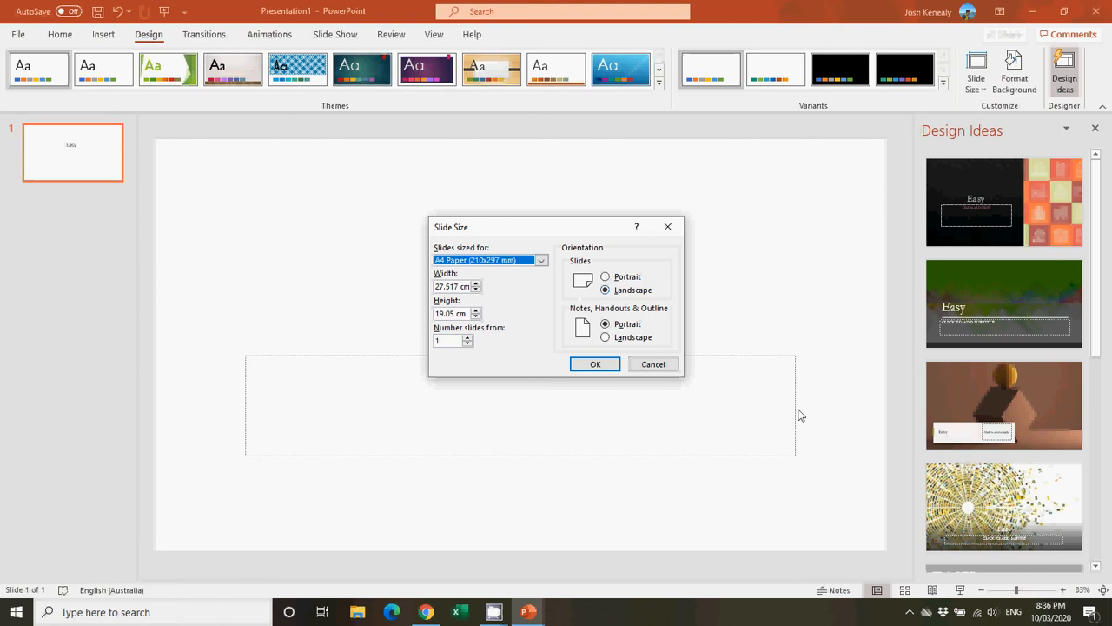
Step: Change the A4 slides to portrait orientation and scale the content with Ensure Fit
left_click(605, 277)
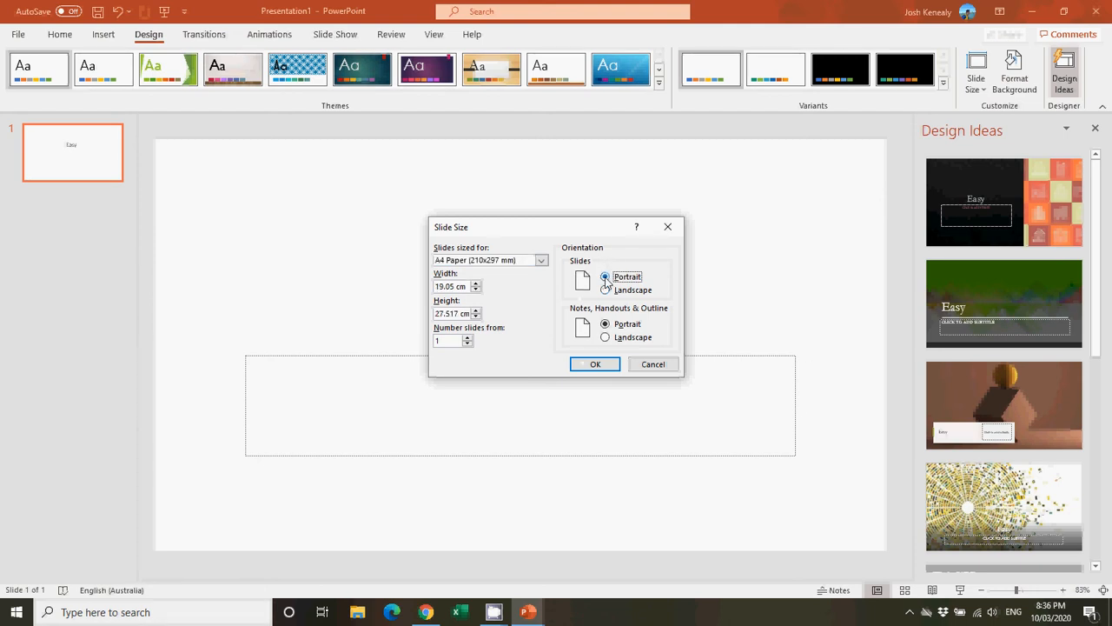
left_click(585, 365)
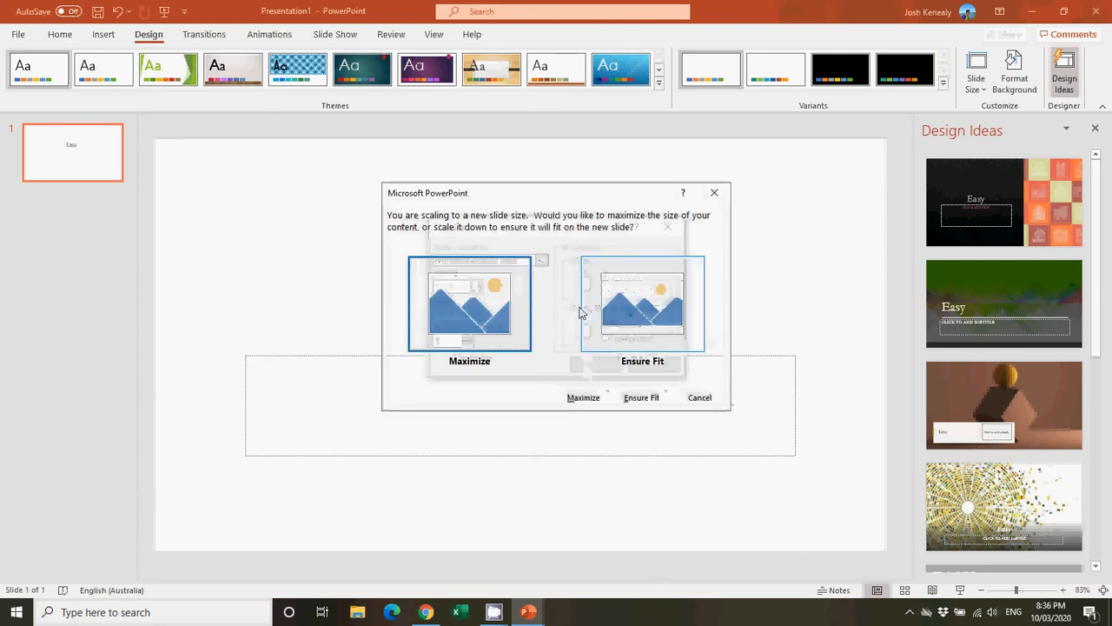
left_click(635, 318)
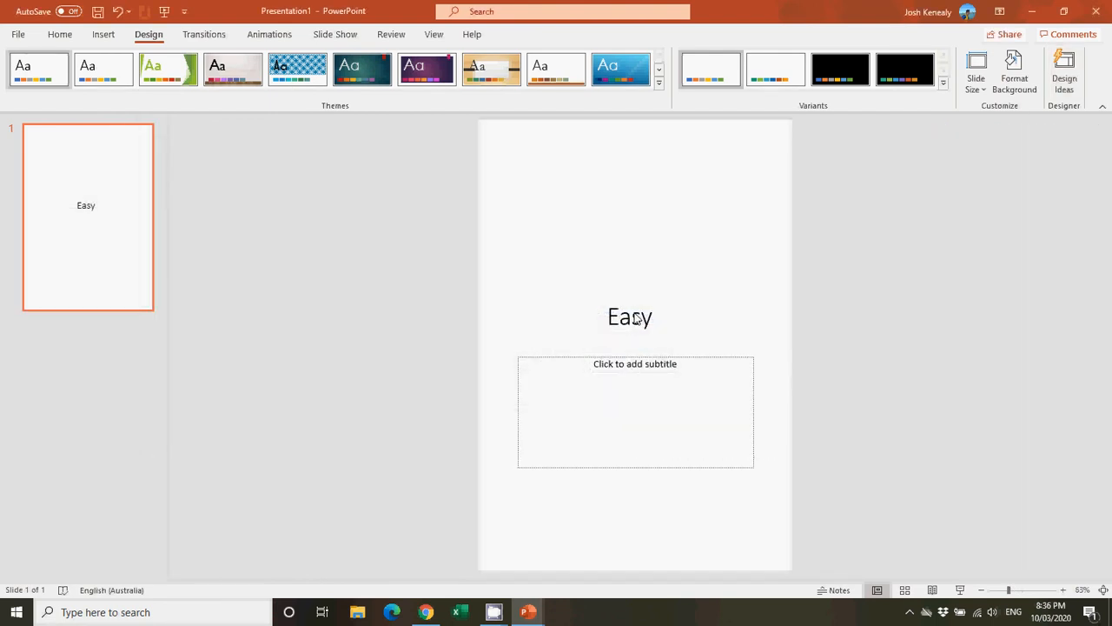
Step: Move the "Easy" title and the subtitle placeholder up into the upper half of the slide
left_click(650, 319)
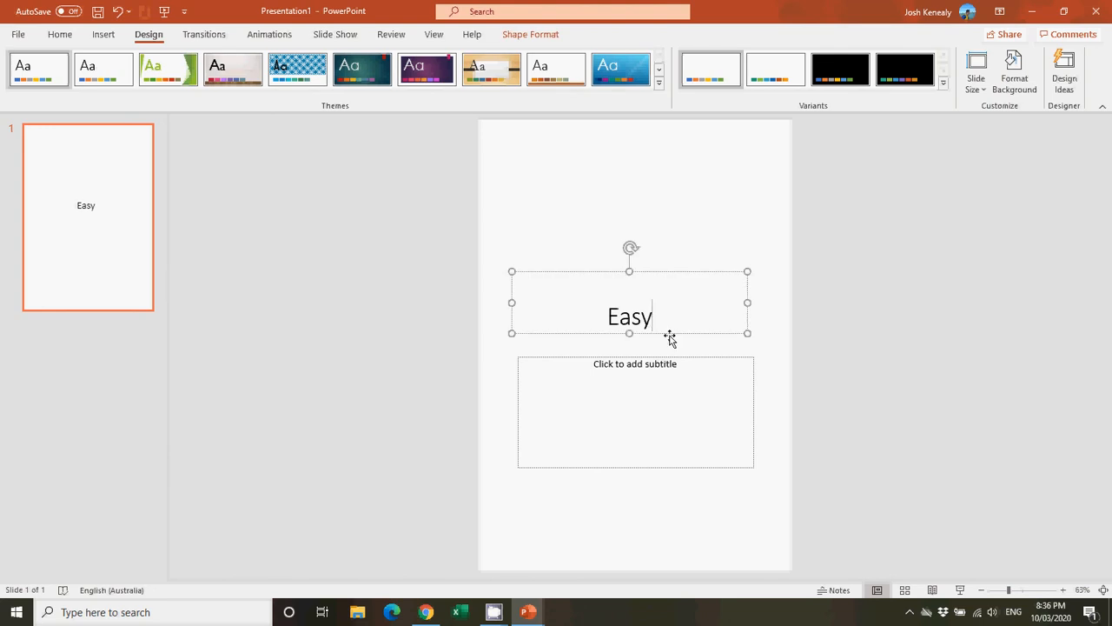
left_click_drag(670, 338, 670, 218)
left_click_drag(660, 353, 688, 200)
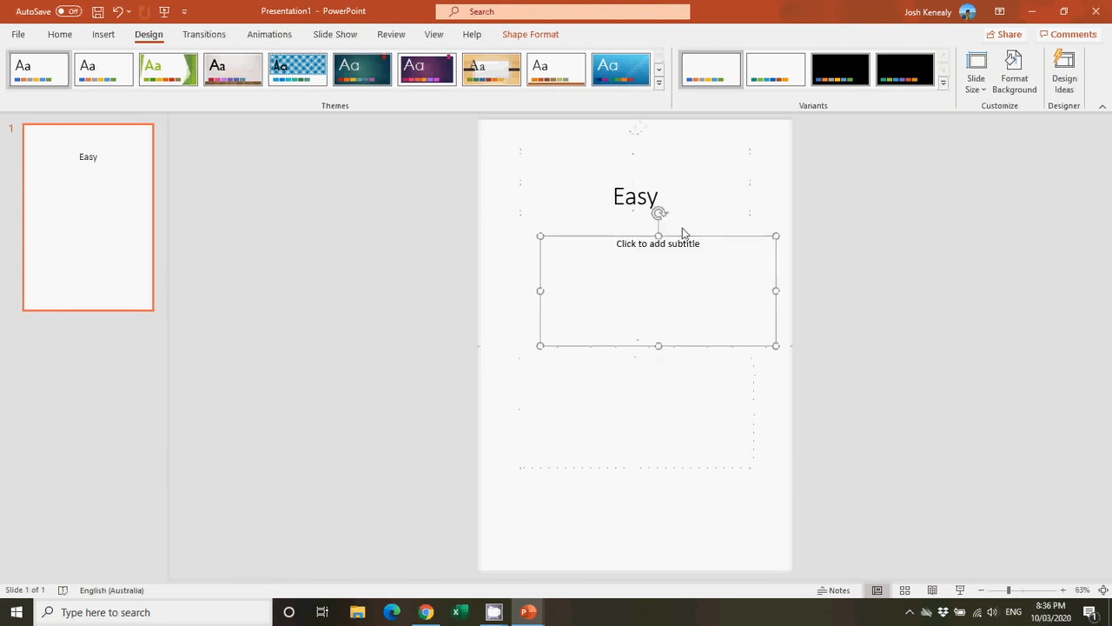
Step: Apply the wood-textured Organic theme and centre the subtitle placeholder horizontally beneath the "Easy" title
left_click(483, 80)
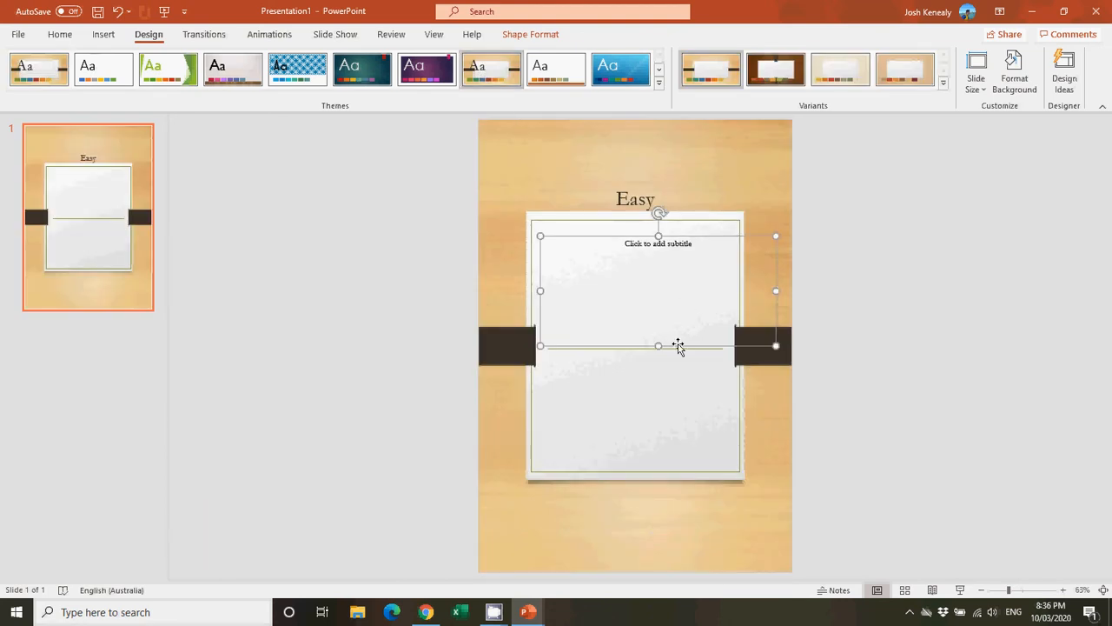
left_click_drag(678, 345, 658, 346)
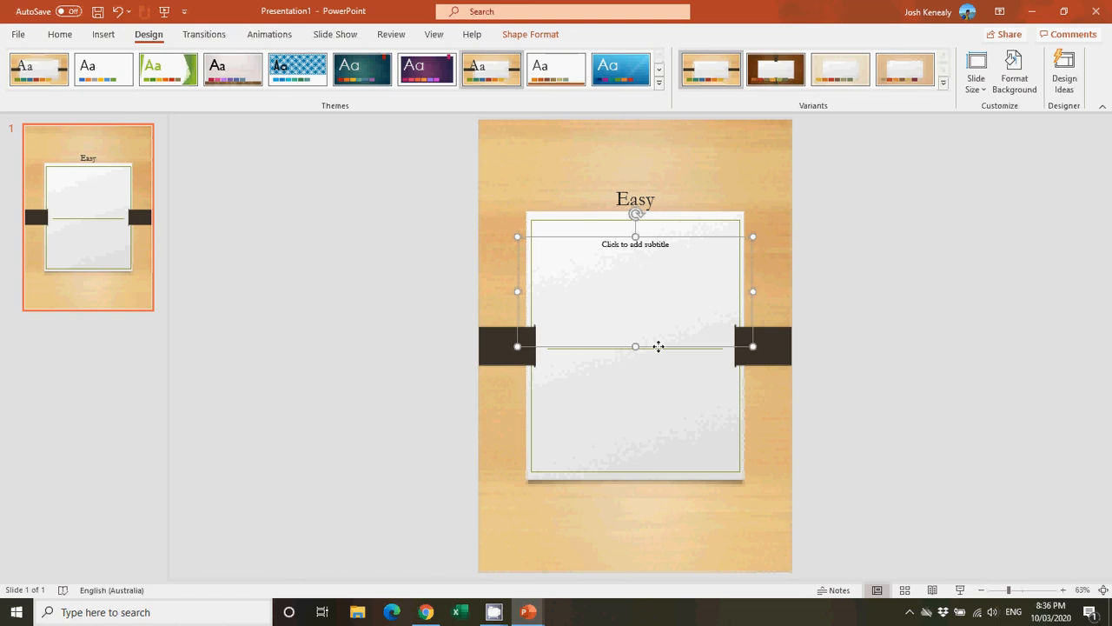
left_click(642, 193)
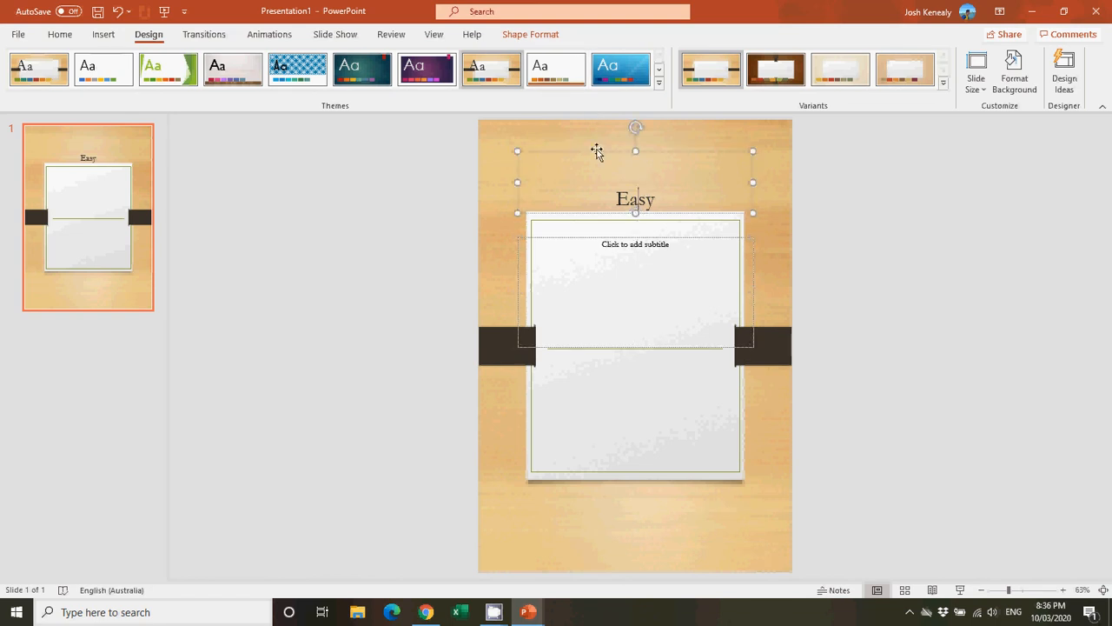
Step: Add a second slide with the Title Only layout, title it "Happiness", and return to the first slide
left_click(103, 35)
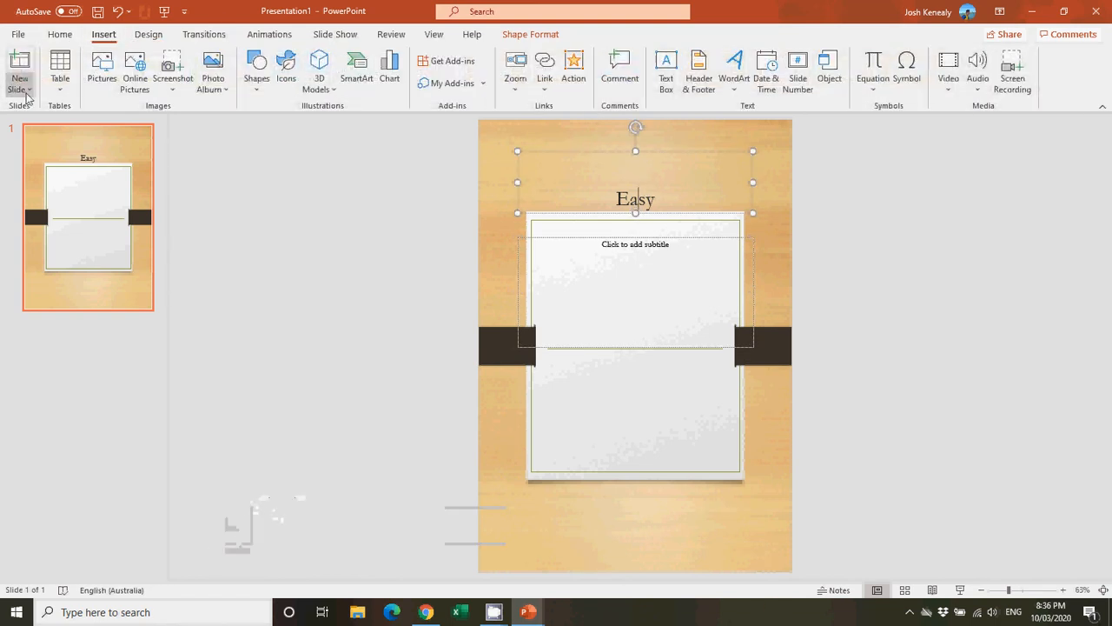
left_click(26, 90)
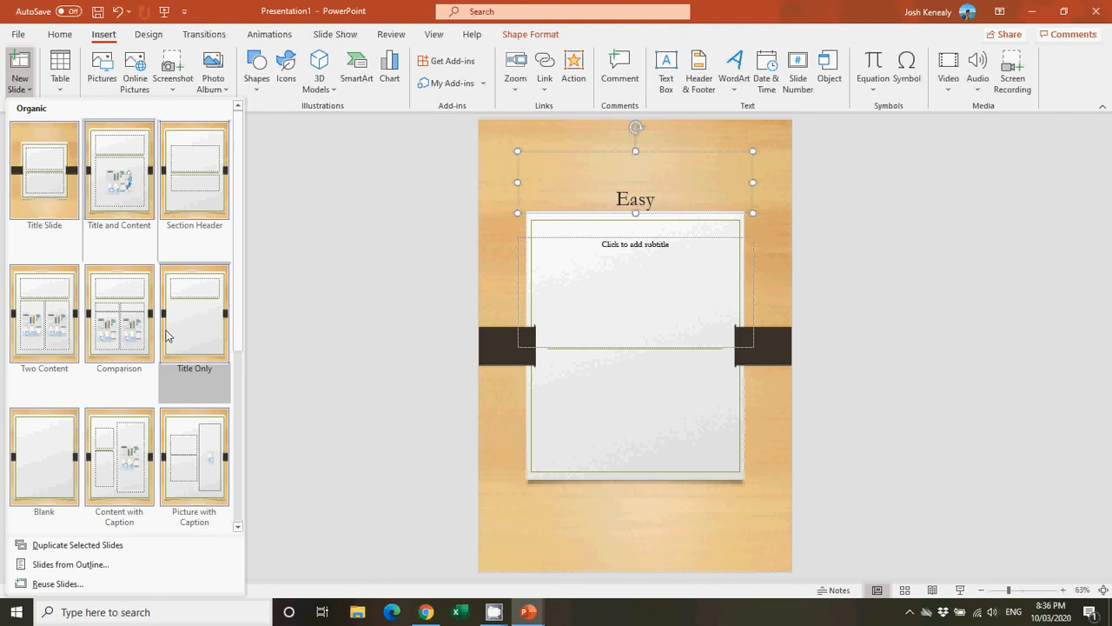
left_click(168, 336)
left_click(650, 234)
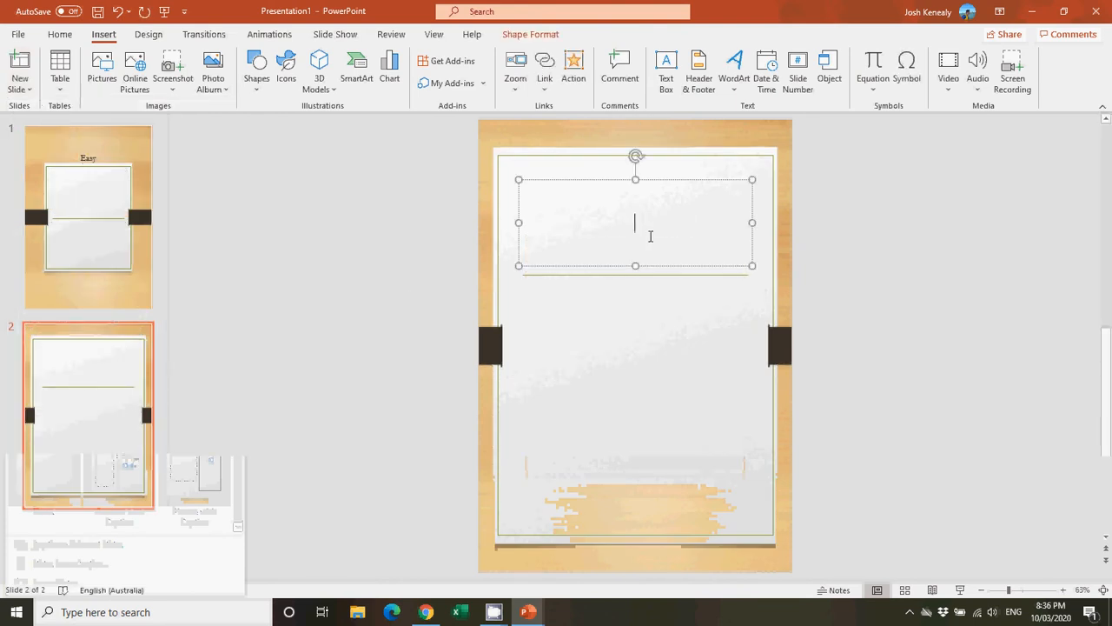
type("Happiness")
left_click(462, 299)
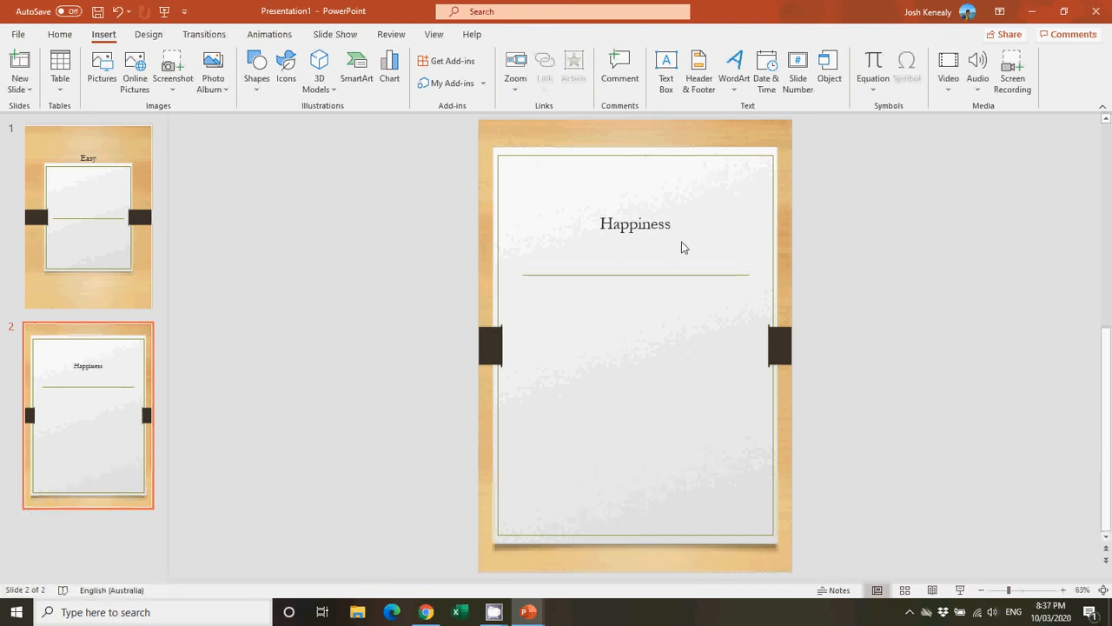
left_click(91, 280)
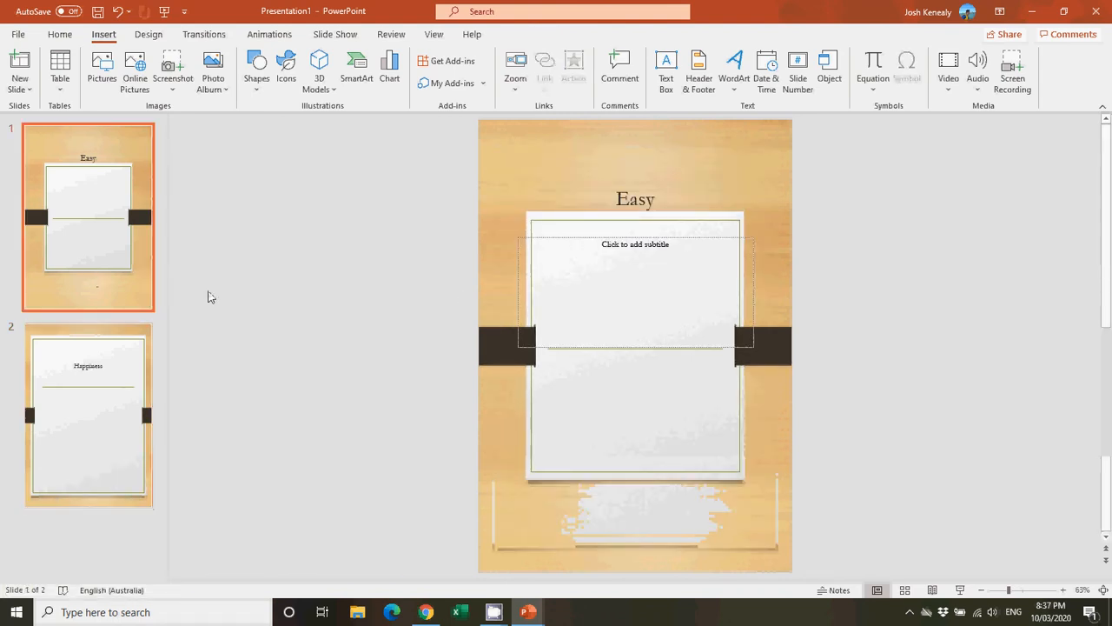
Step: Switch to the Book Pathway presentation and look through its cover, Home page and individual book slides
mouse_move(526, 614)
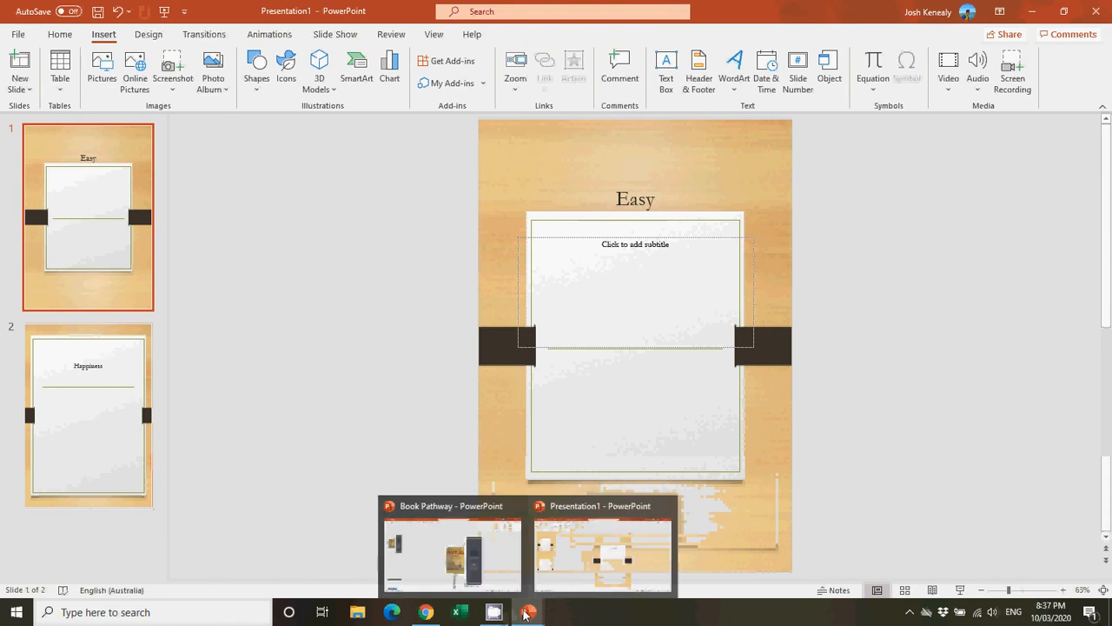
left_click(442, 562)
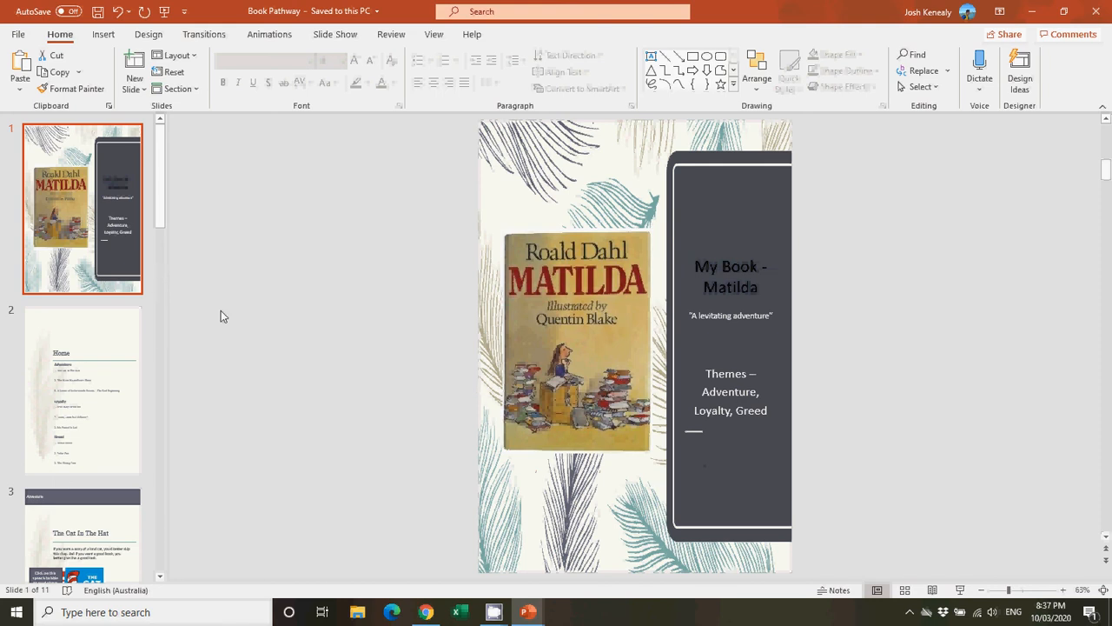
left_click(65, 404)
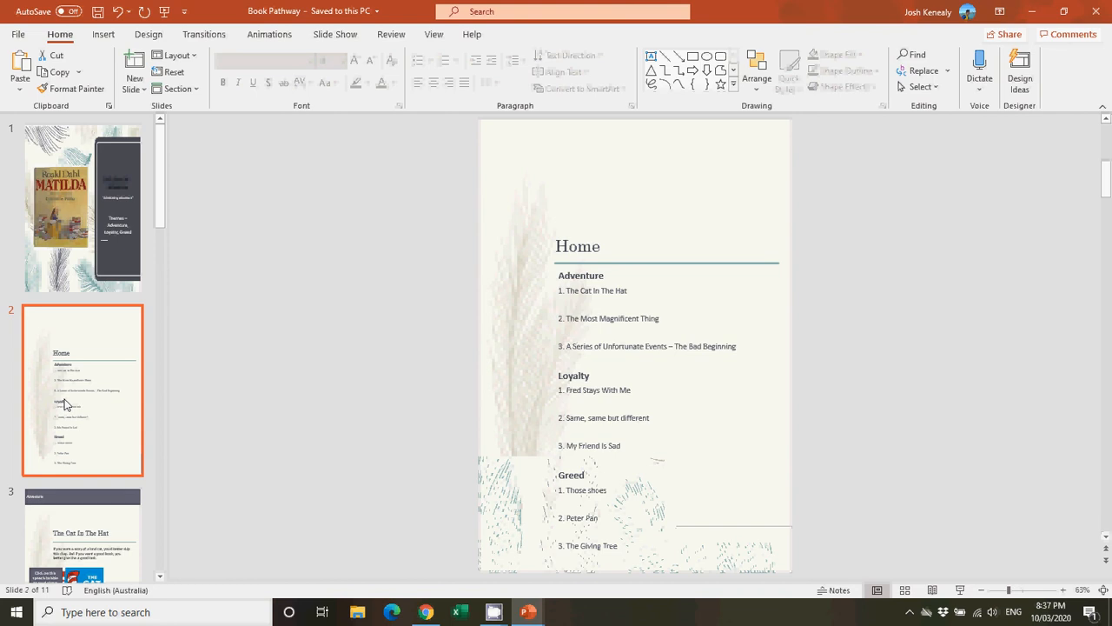
scroll(65, 404, "down", 2)
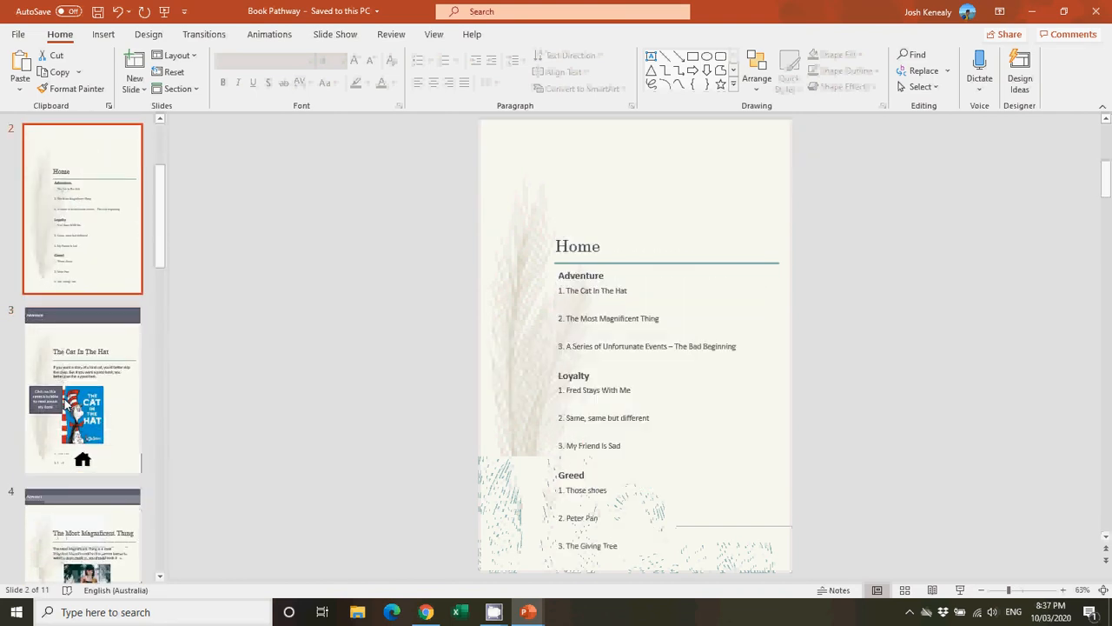
left_click(65, 404)
scroll(65, 404, "down", 2)
left_click(65, 404)
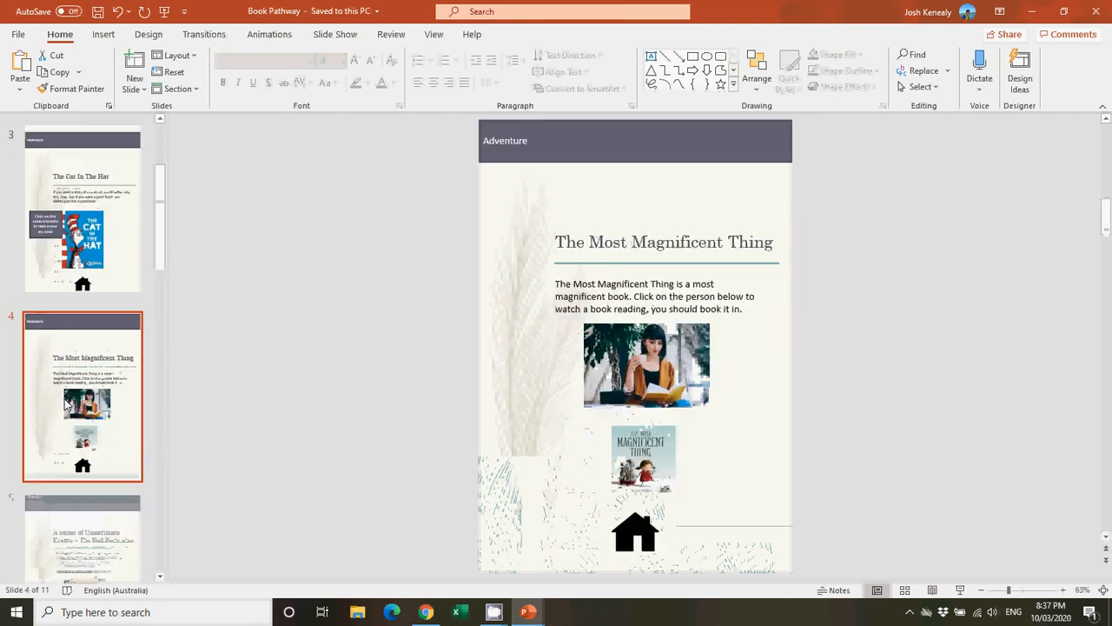
scroll(65, 404, "down", 1)
left_click(65, 404)
key("Down")
key("Down")
key("Down")
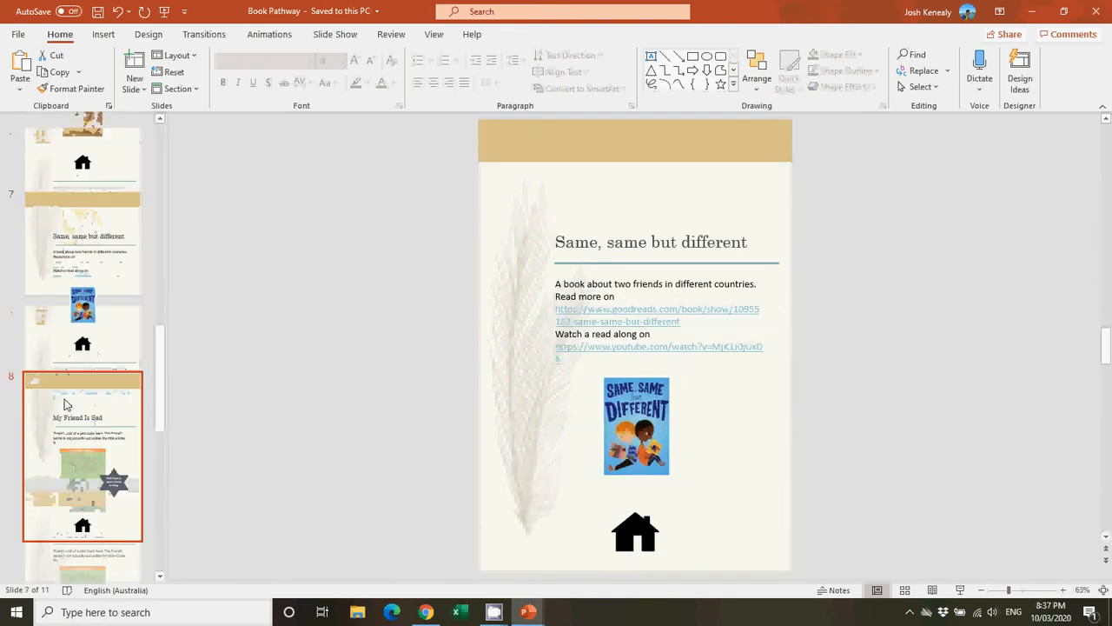
key("Down")
key("Up")
key("Home")
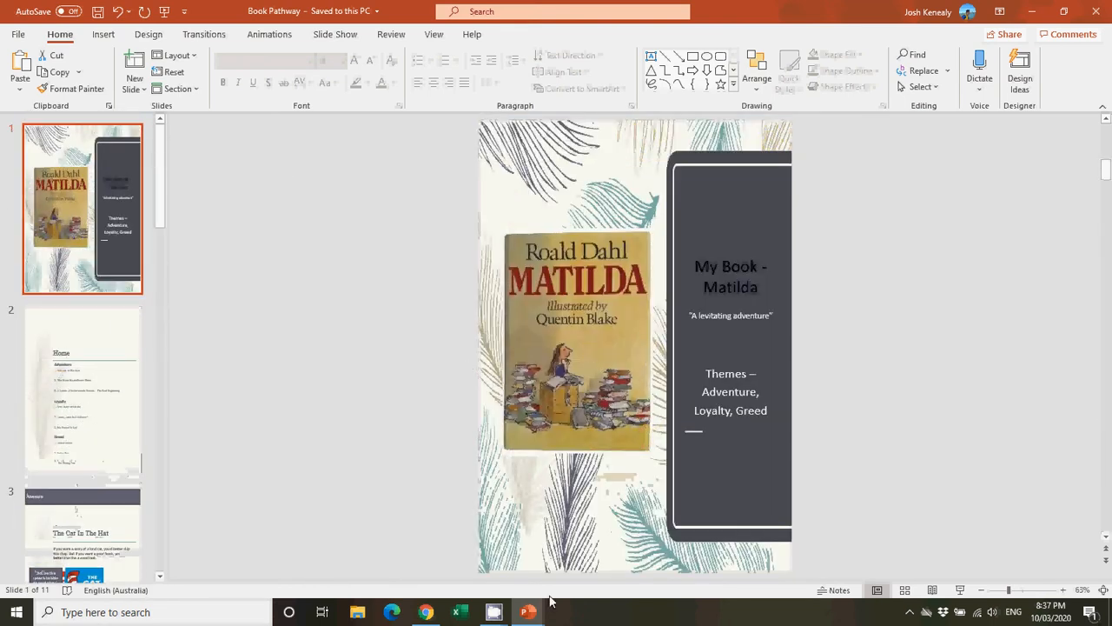
Step: Switch to Issuu in Chrome, start a new publication and upload the Book Pathway presentation from the Downloads folder
mouse_move(432, 612)
left_click(426, 563)
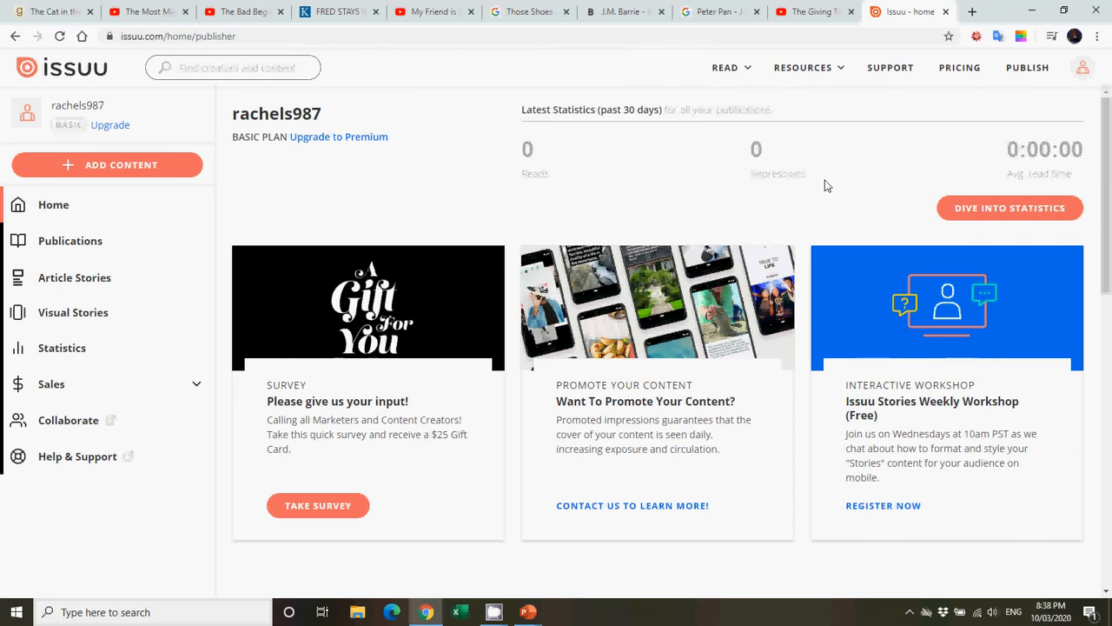
left_click(130, 165)
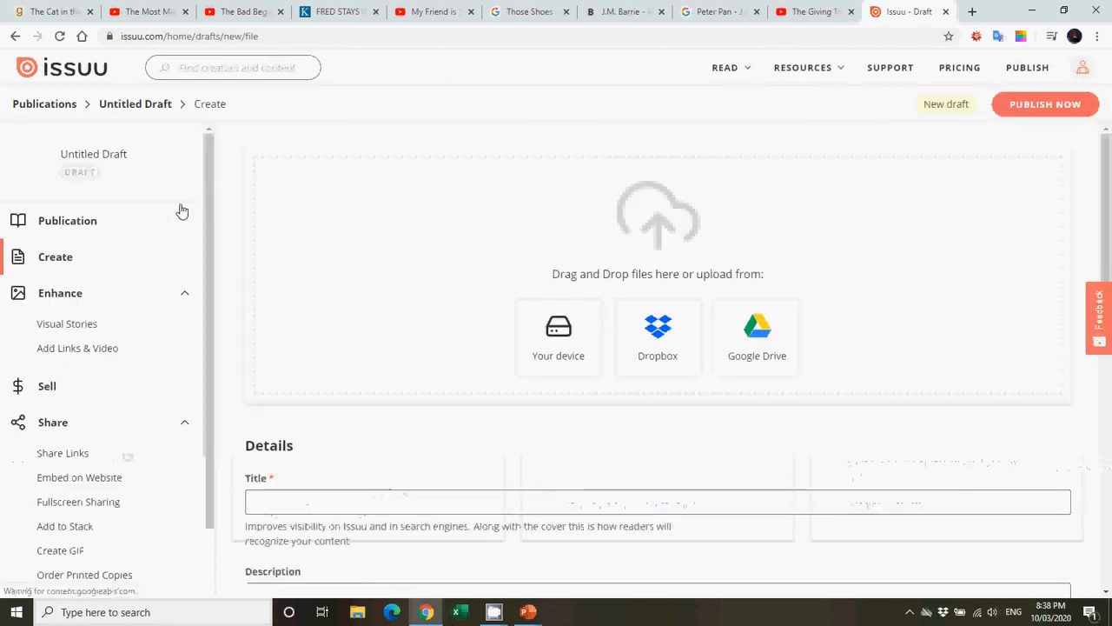
left_click(582, 365)
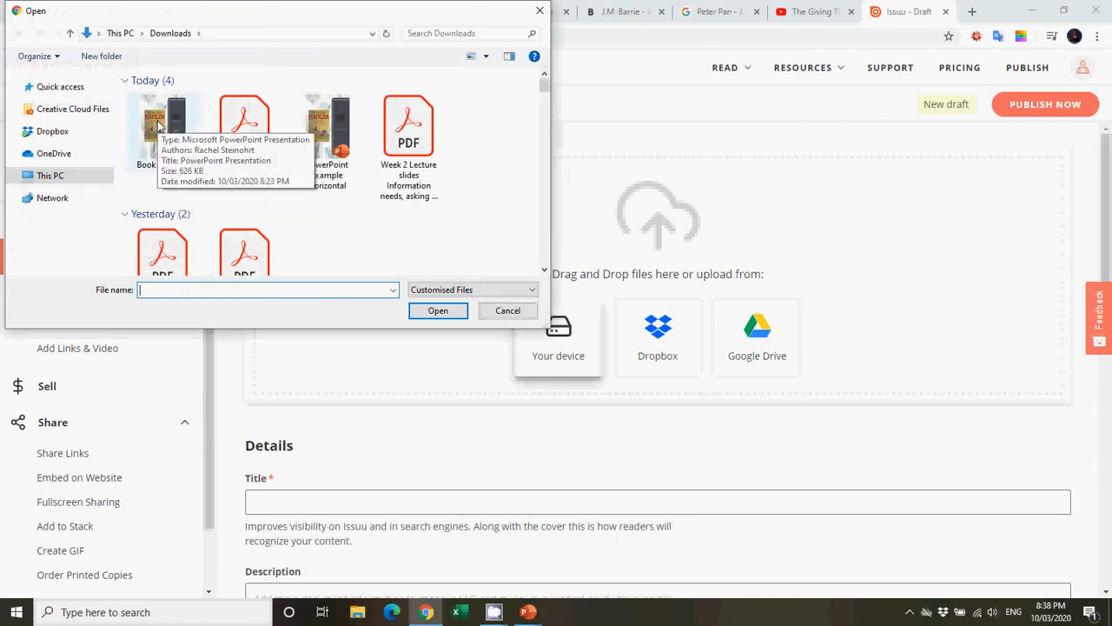
double_click(158, 127)
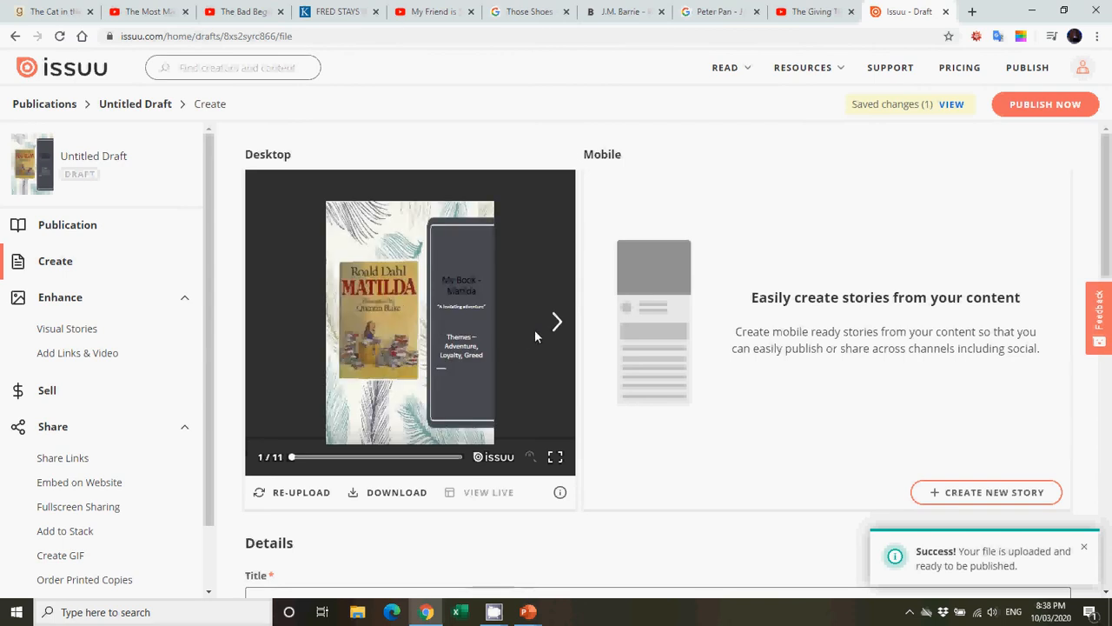
Step: Flip forward and back through the uploaded publication's pages in the desktop preview
left_click(556, 323)
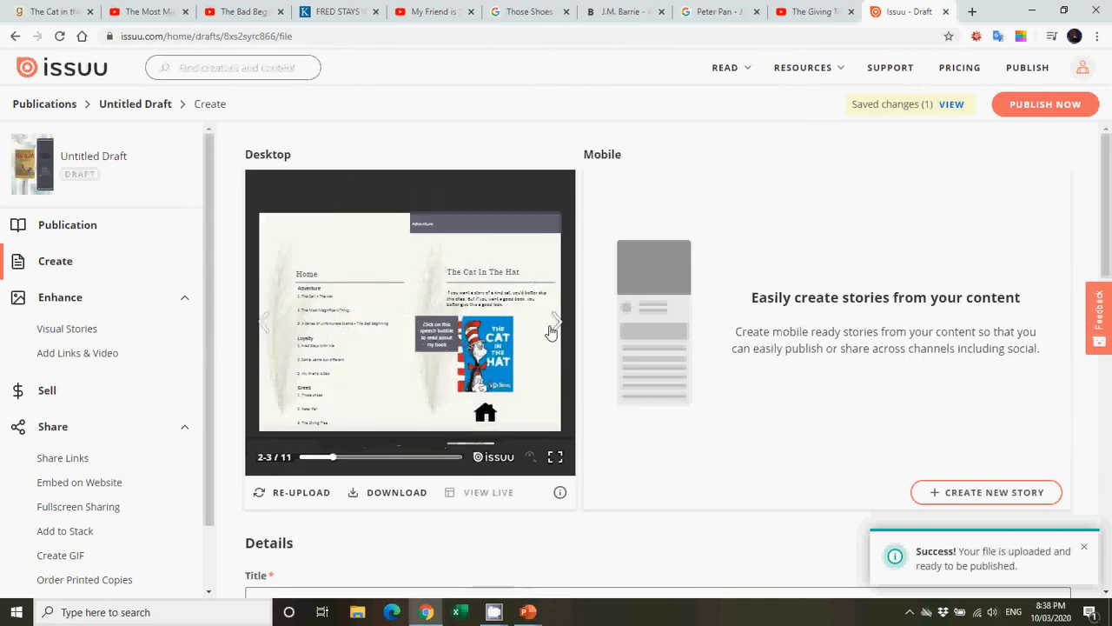
left_click(549, 327)
left_click(549, 327)
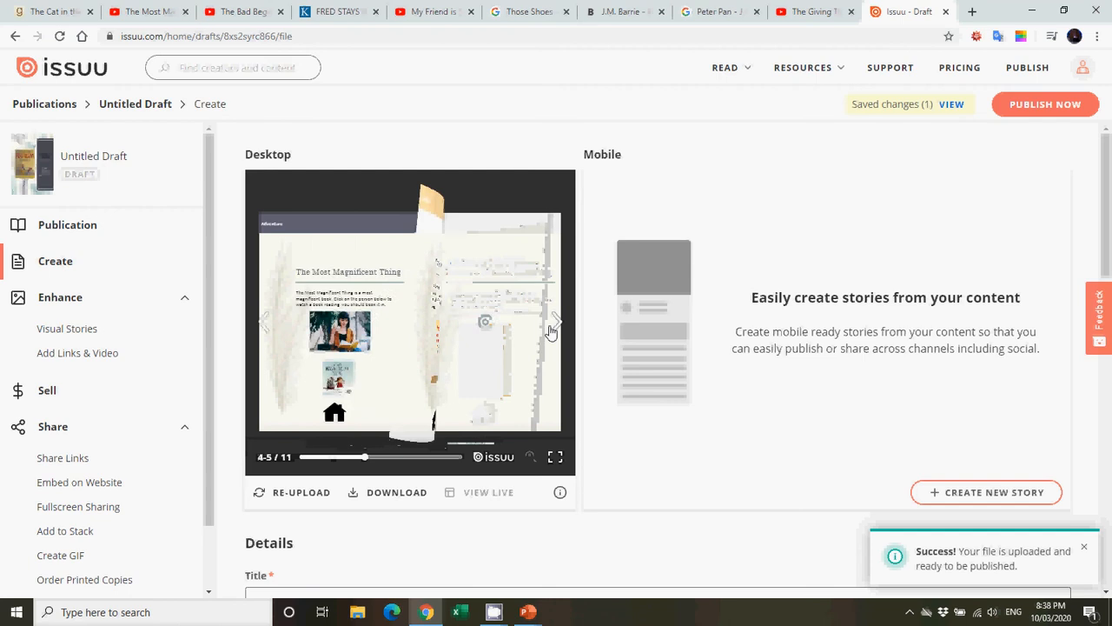
left_click(550, 329)
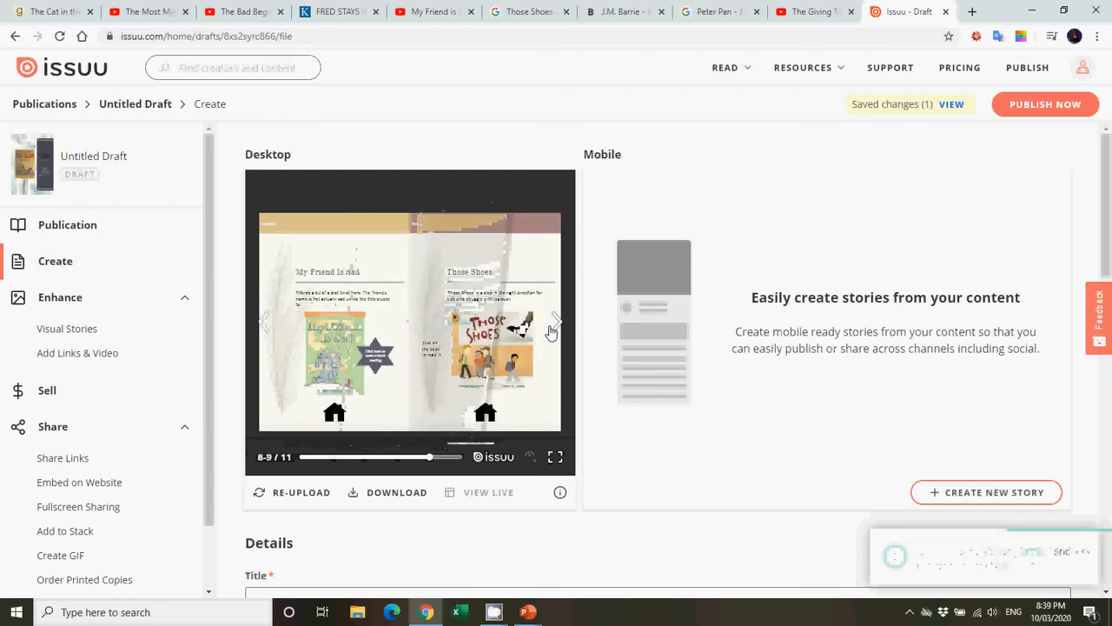
left_click(267, 325)
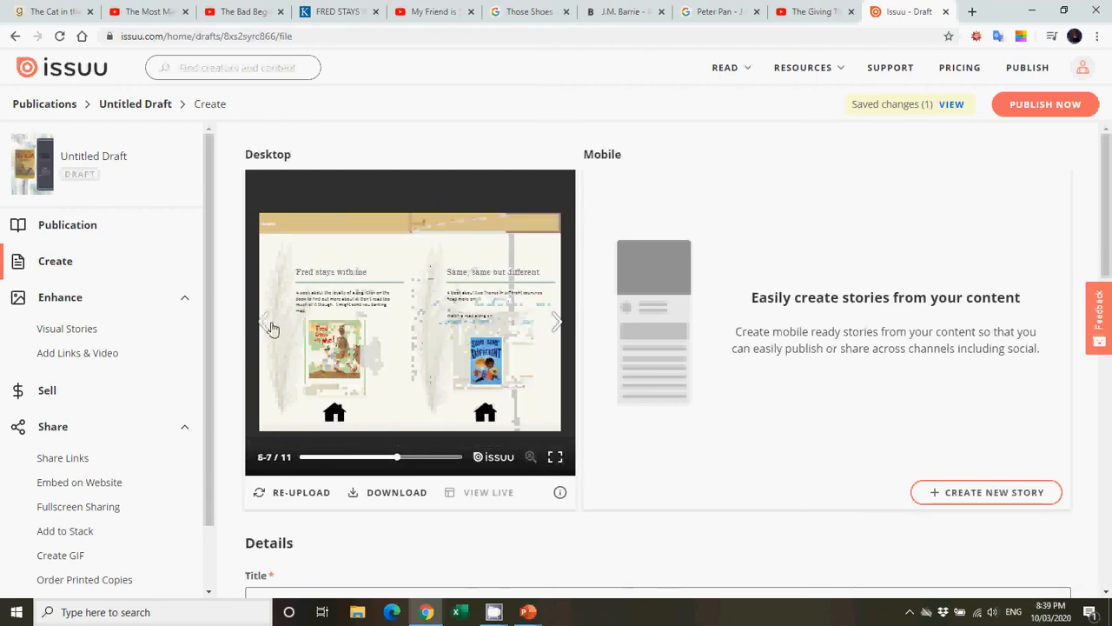
left_click(267, 325)
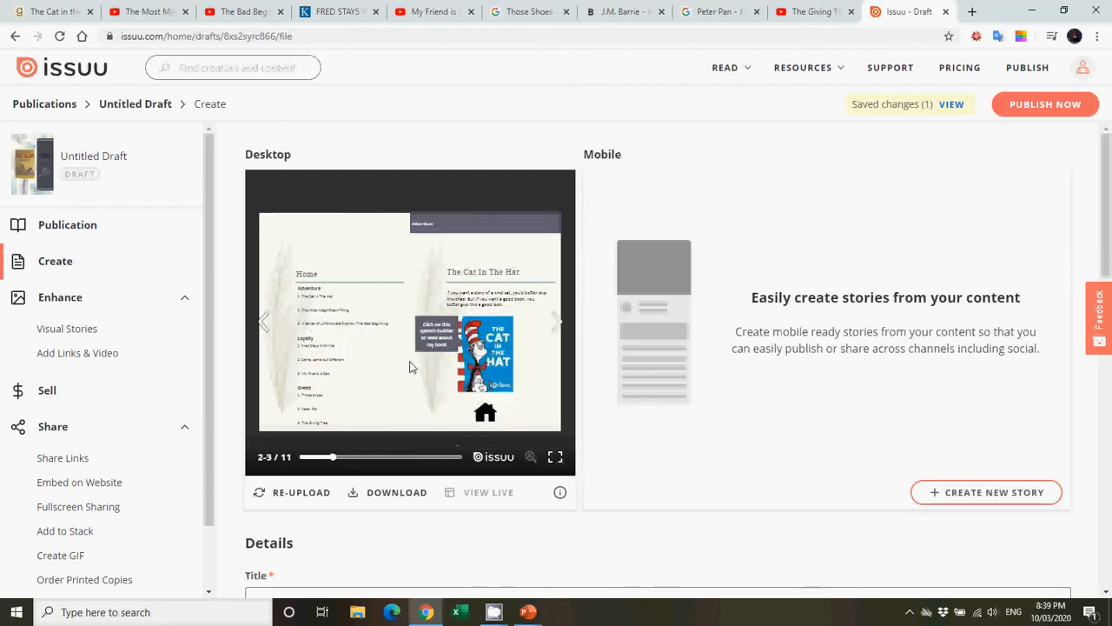
Step: Set the publication draft's title to "My Book Journey"
scroll(299, 566, "down", 2)
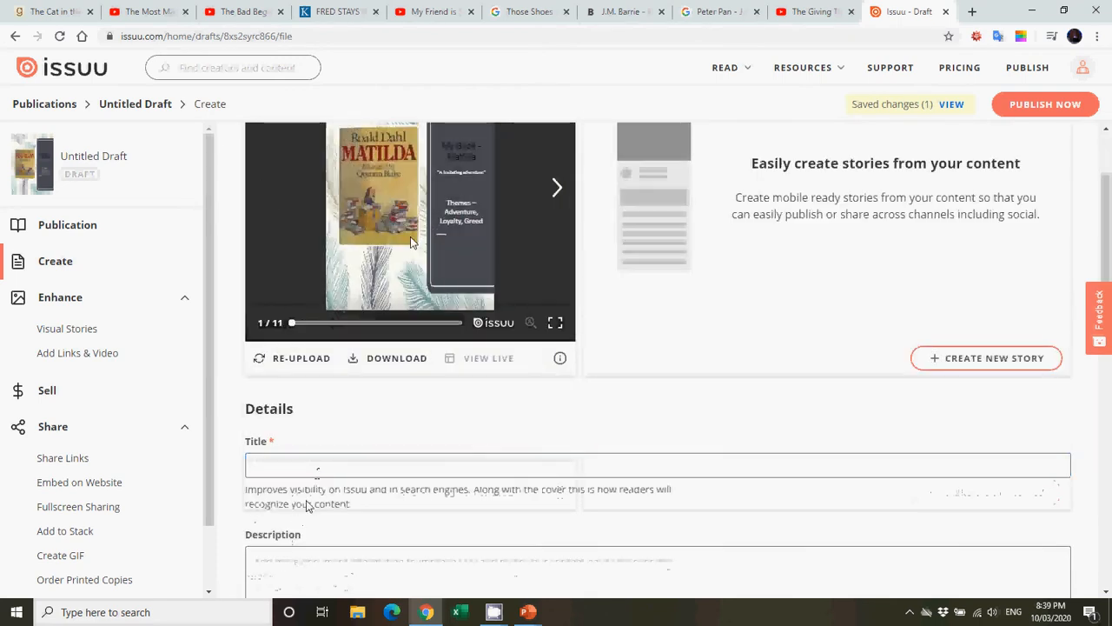
left_click(320, 462)
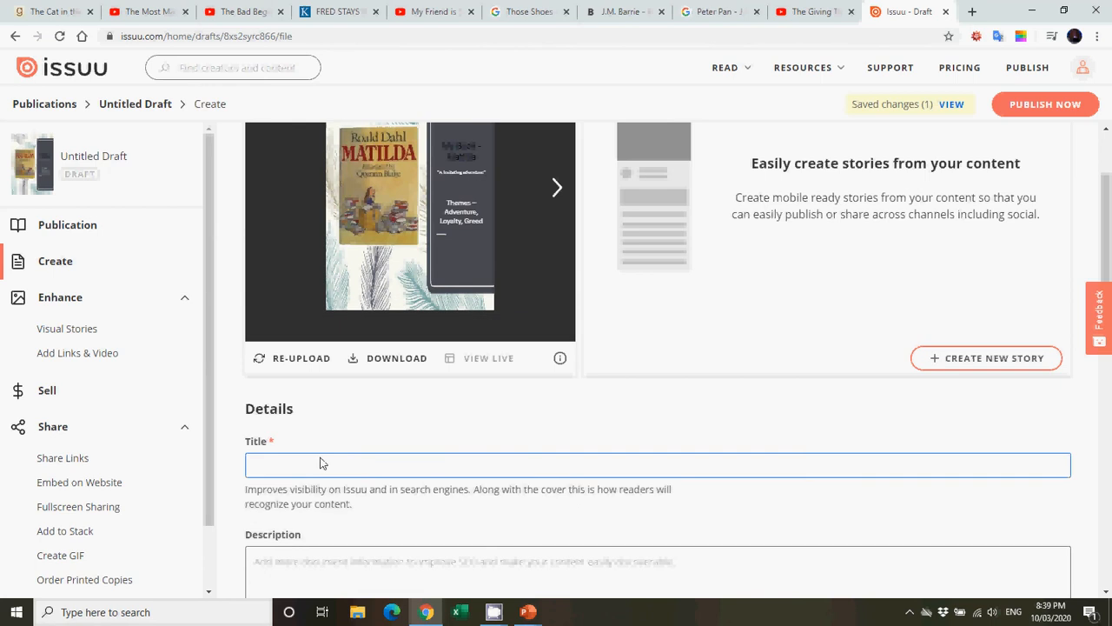
type("My Book ")
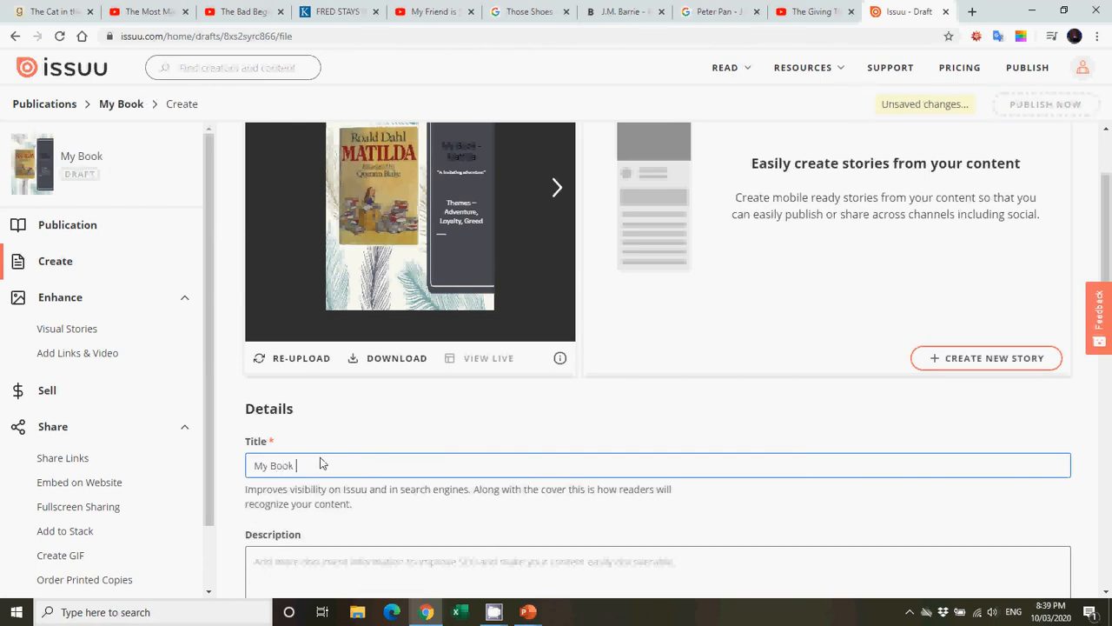
type("Journey")
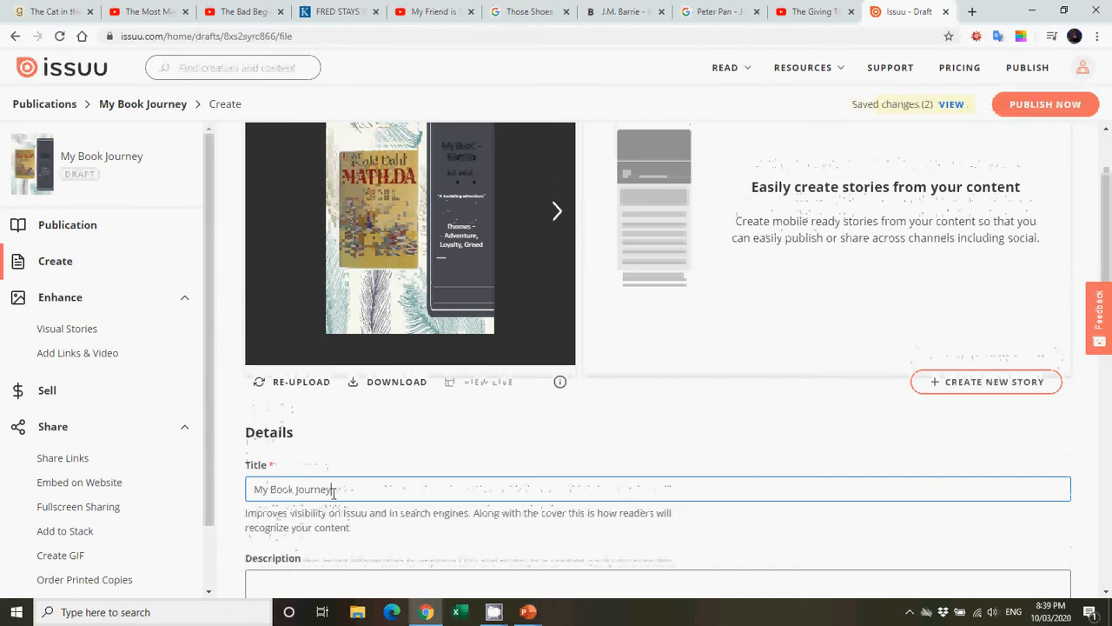
scroll(320, 465, "up", 2)
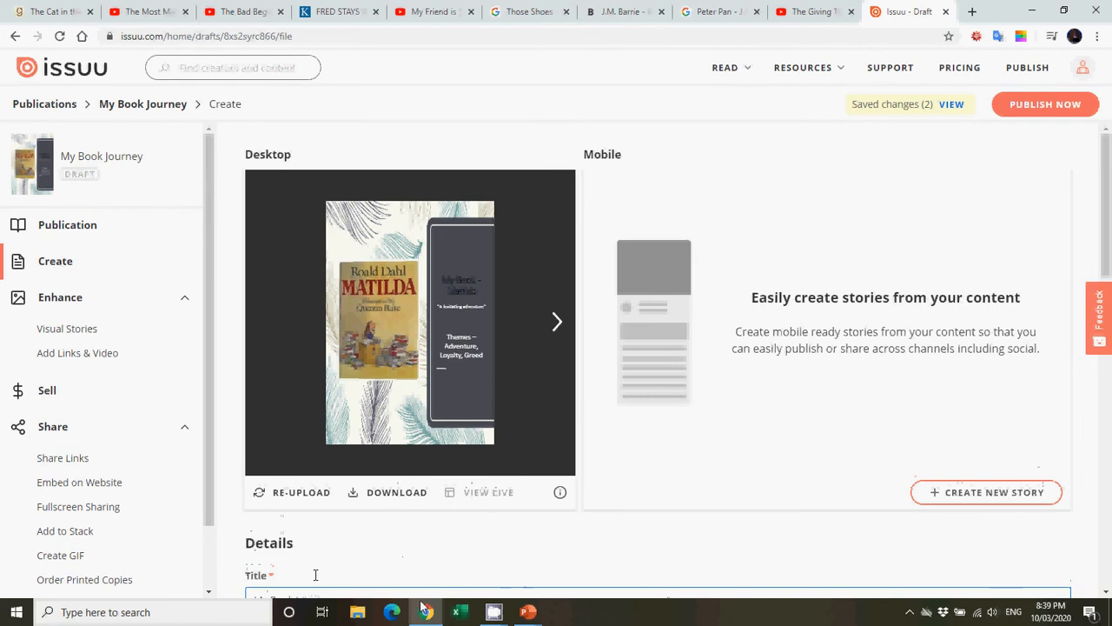
scroll(330, 517, "down", 1)
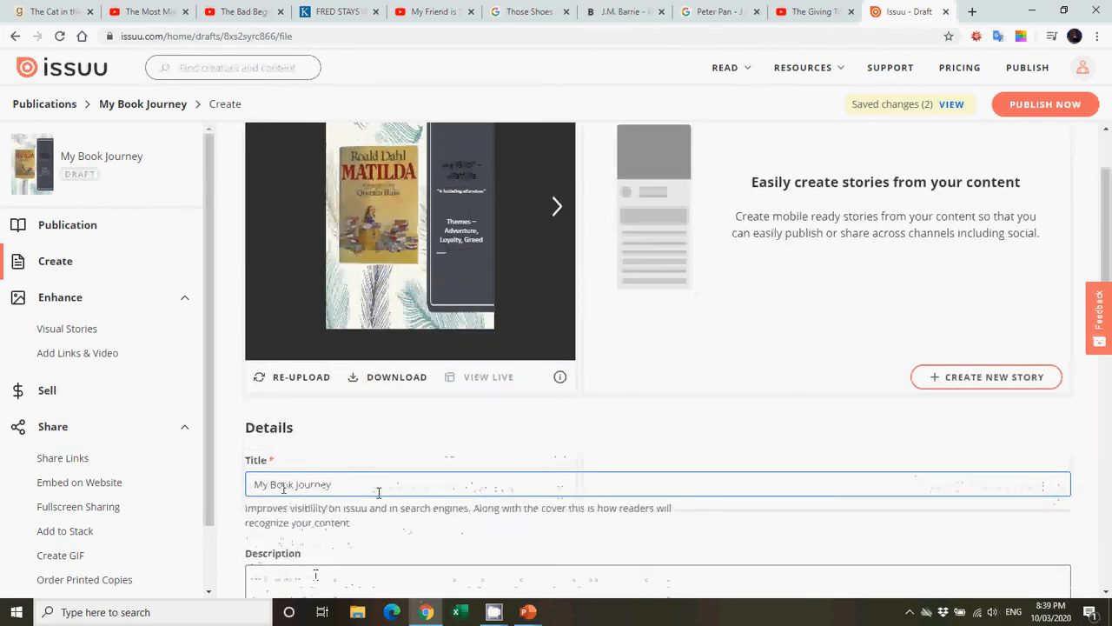
Step: Publish the My Book Journey draft and dismiss the sharing options
scroll(378, 493, "up", 1)
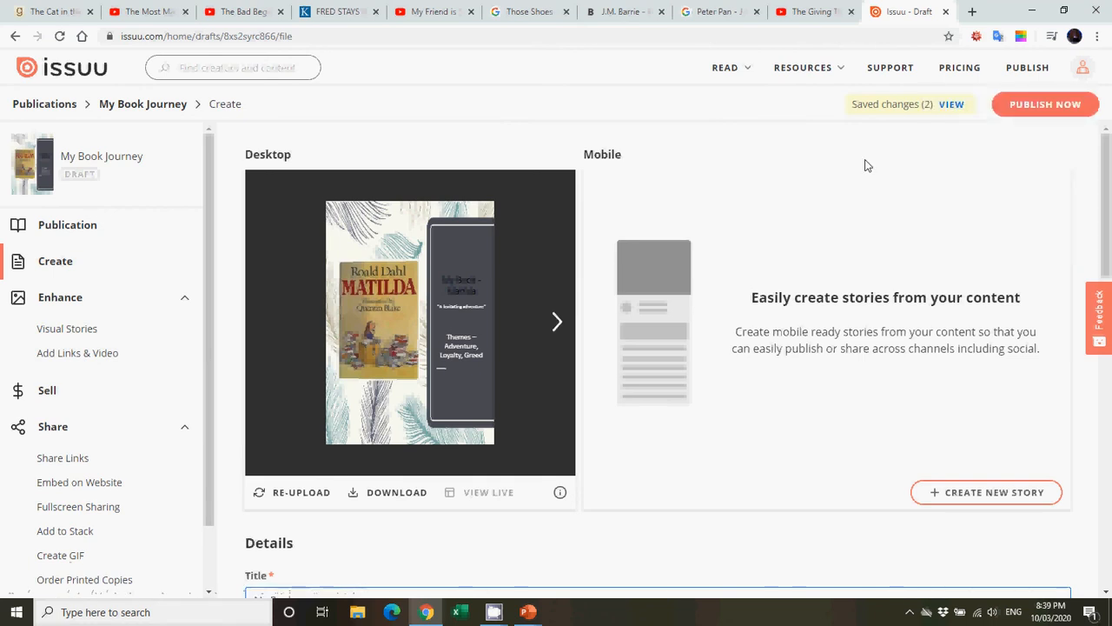
left_click(1061, 115)
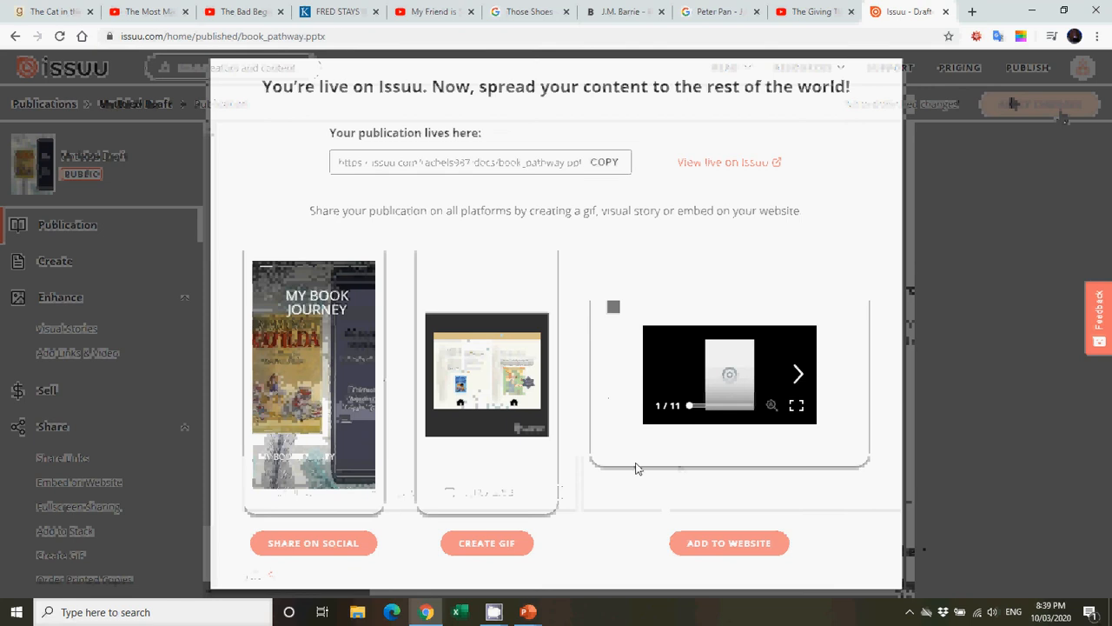
left_click(888, 83)
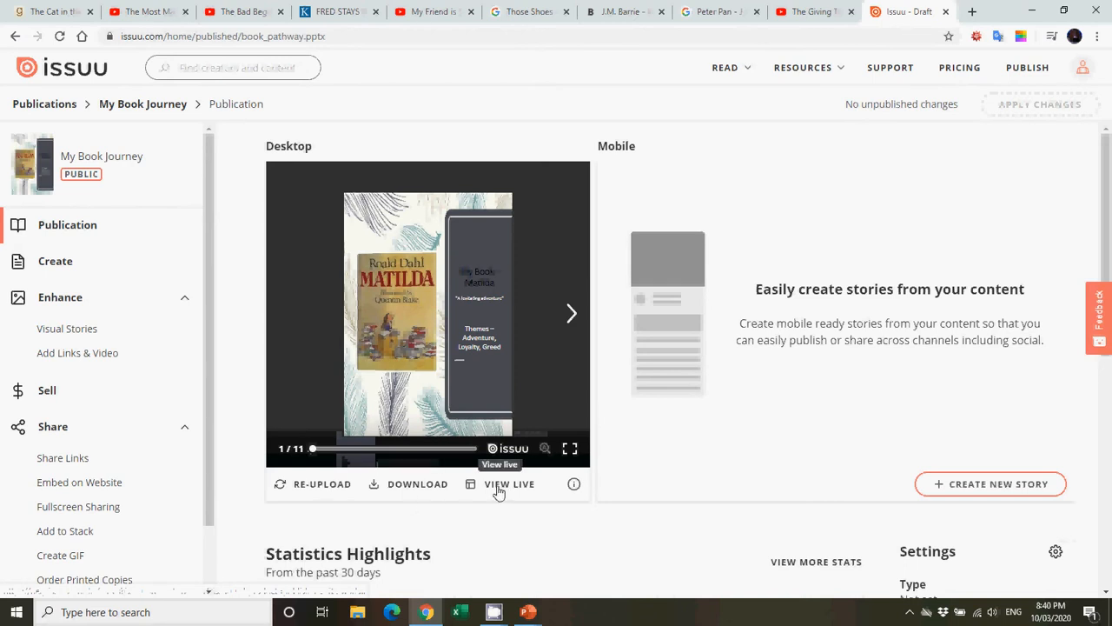
Step: Open pages 2 and 3 for adding links and video, and dismiss the introduction
left_click(86, 366)
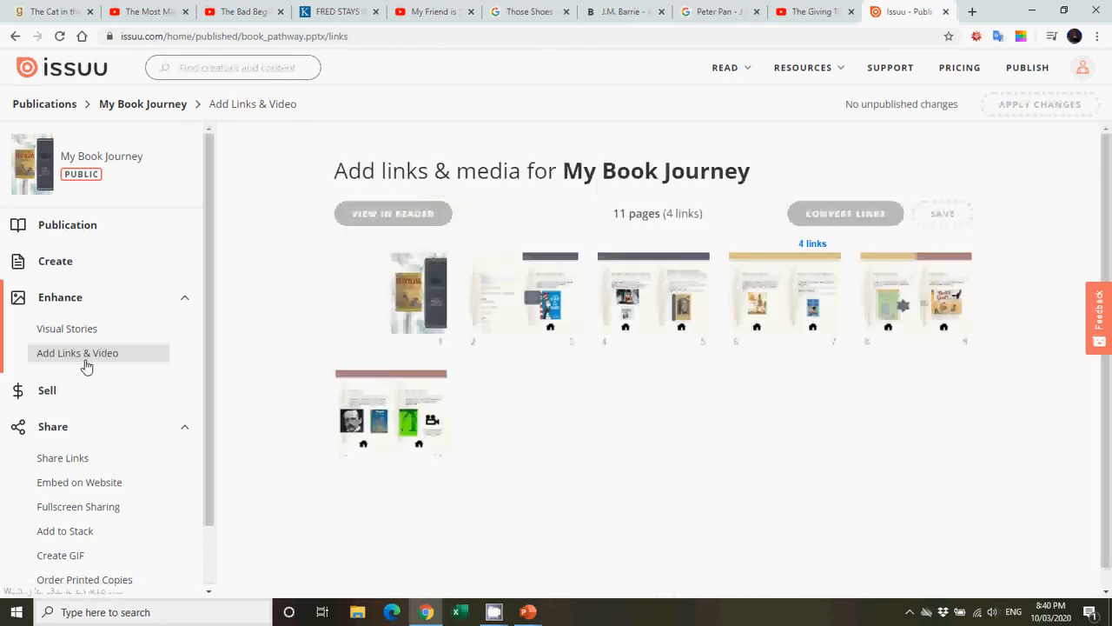
left_click(550, 300)
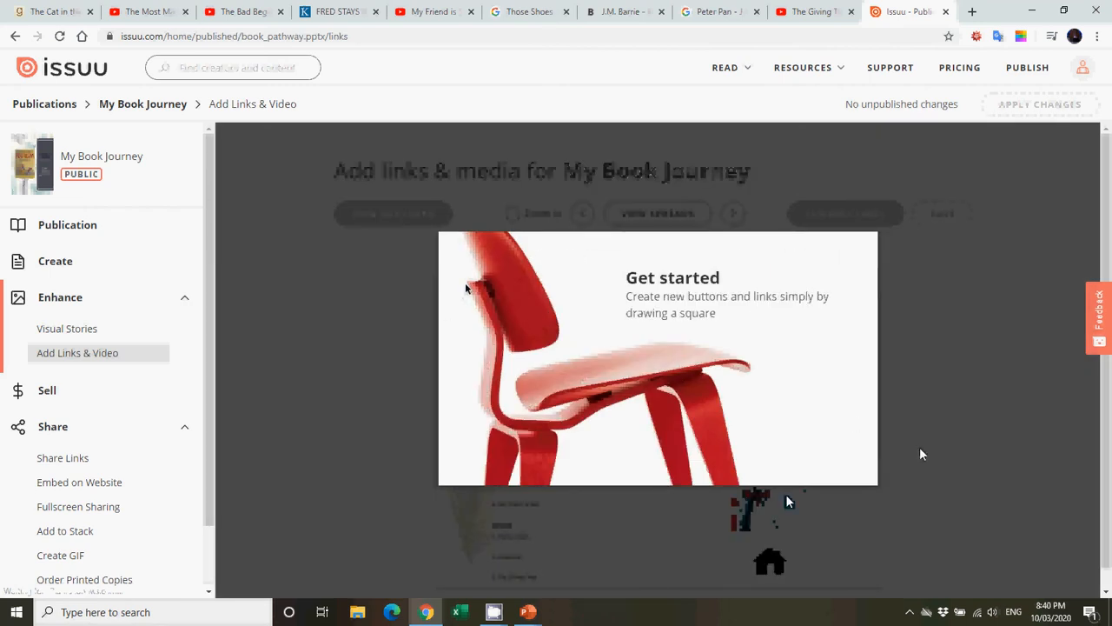
left_click(939, 397)
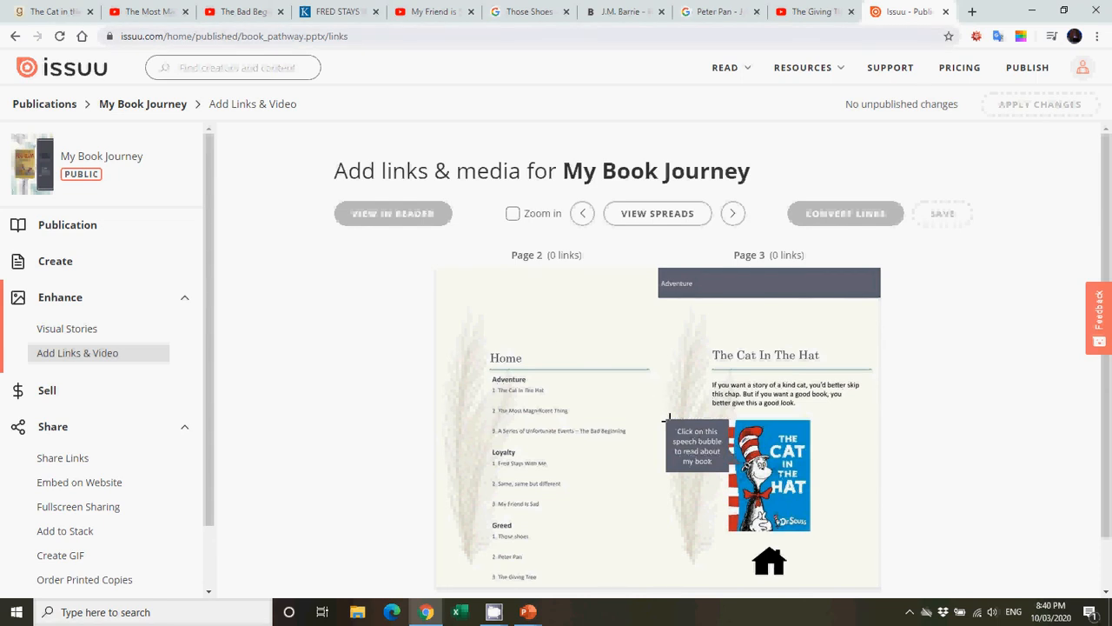
Step: View The Cat in the Hat page on Goodreads, and start a link area over the speech bubble on page 3
left_click(47, 12)
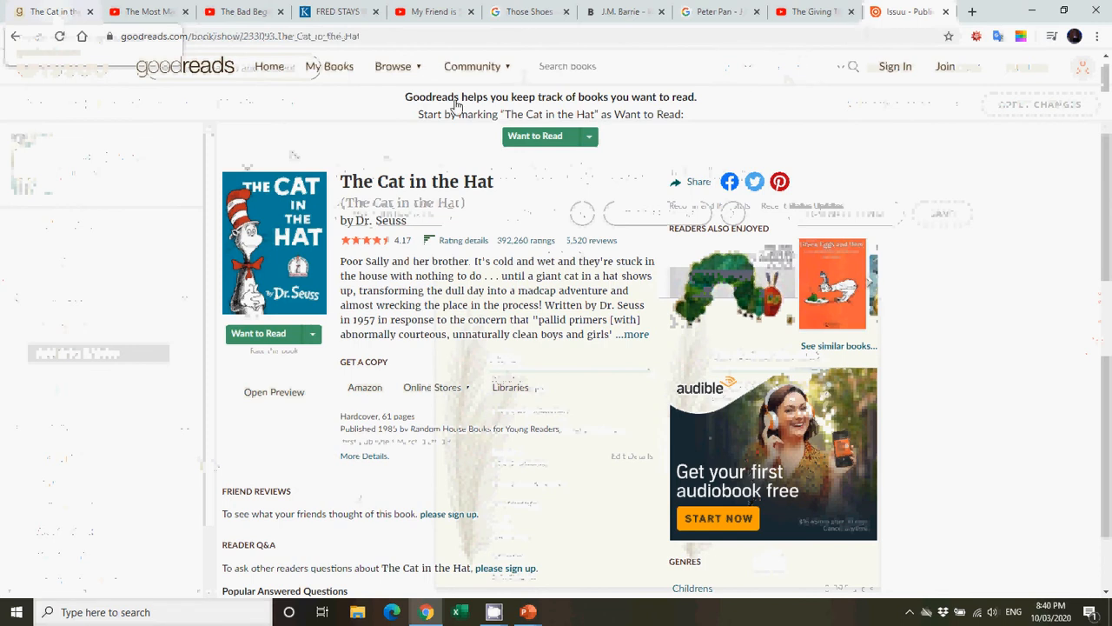
left_click(910, 13)
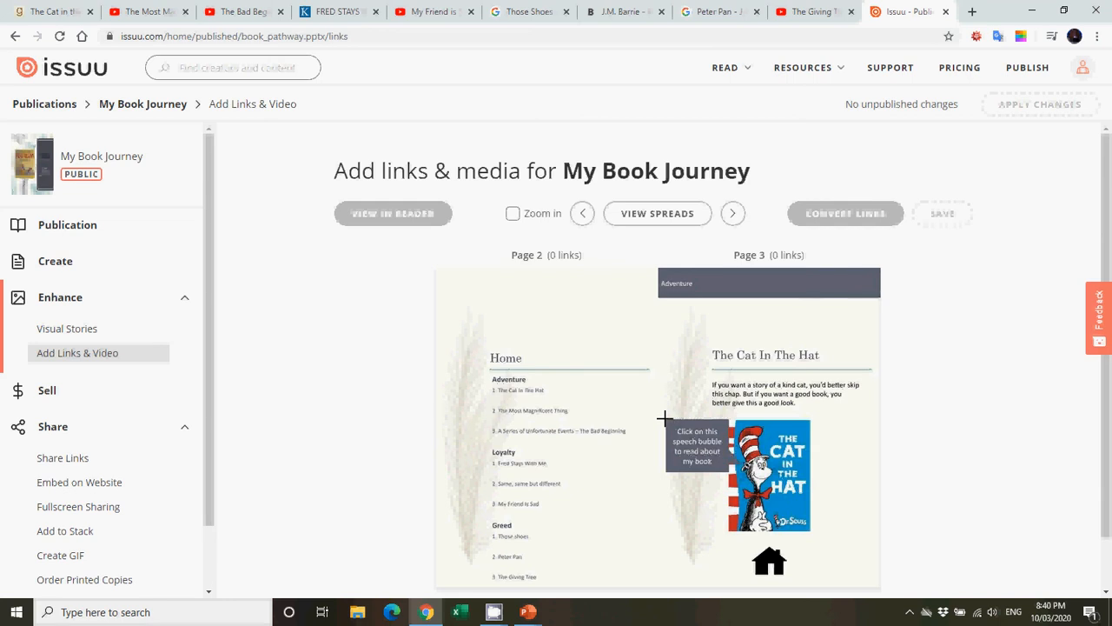
left_click_drag(664, 419, 728, 473)
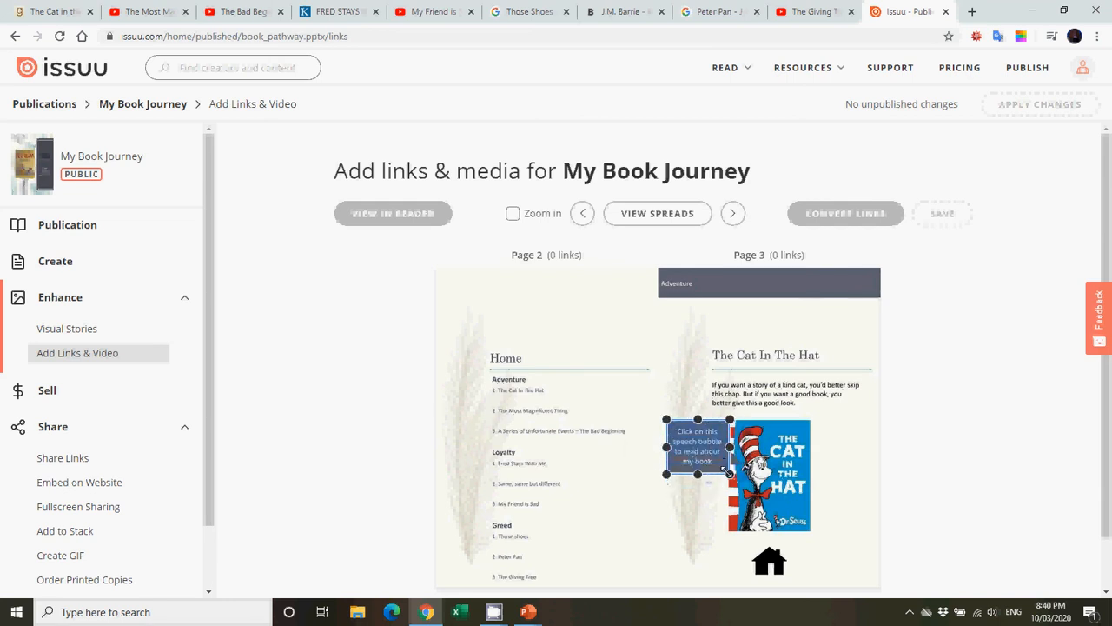
left_click(683, 501)
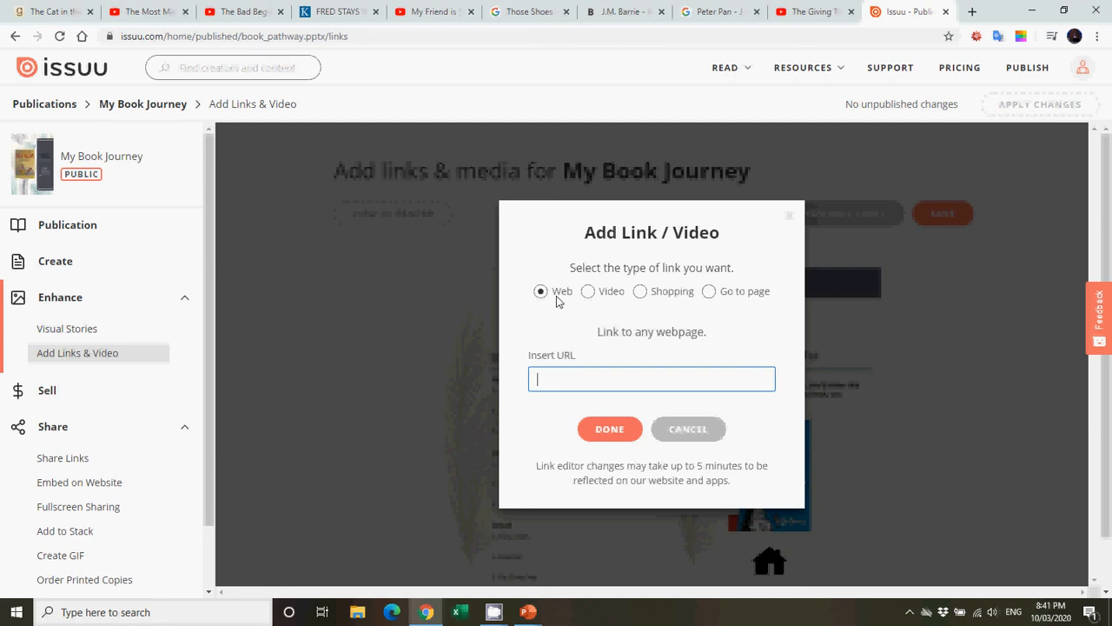
Step: Link the page 3 speech bubble to the Goodreads web address of The Cat in the Hat
left_click(37, 9)
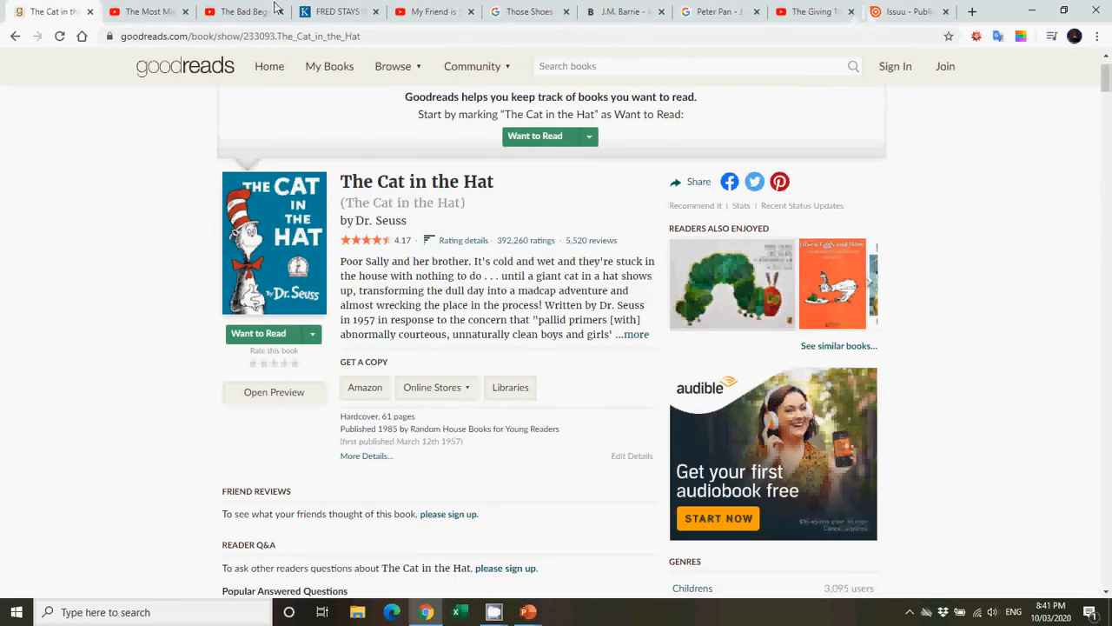
left_click(243, 38)
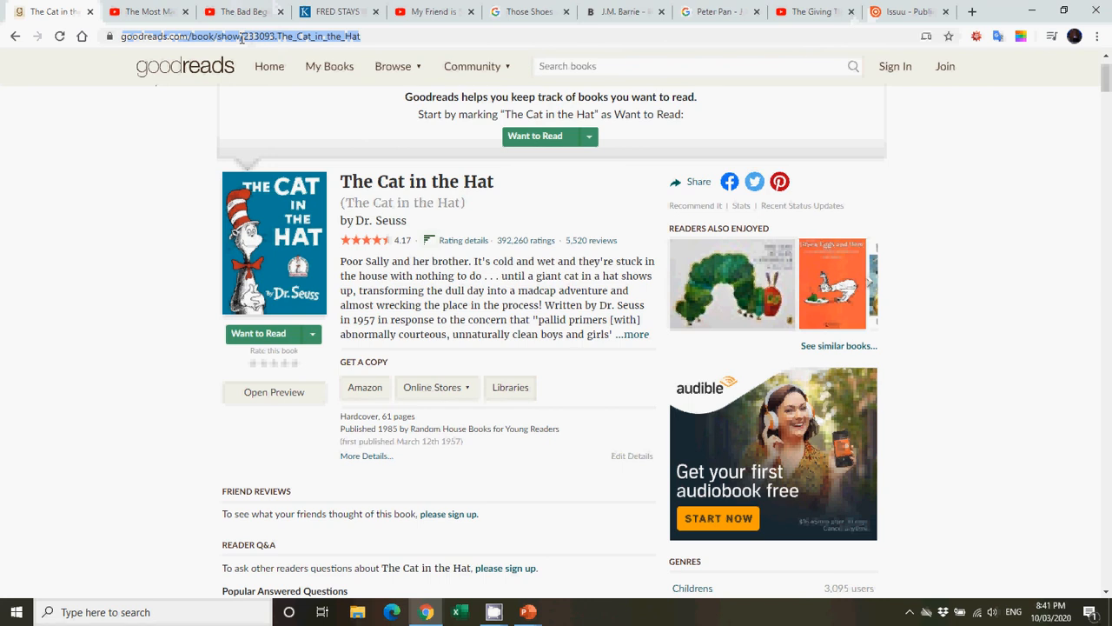
right_click(242, 37)
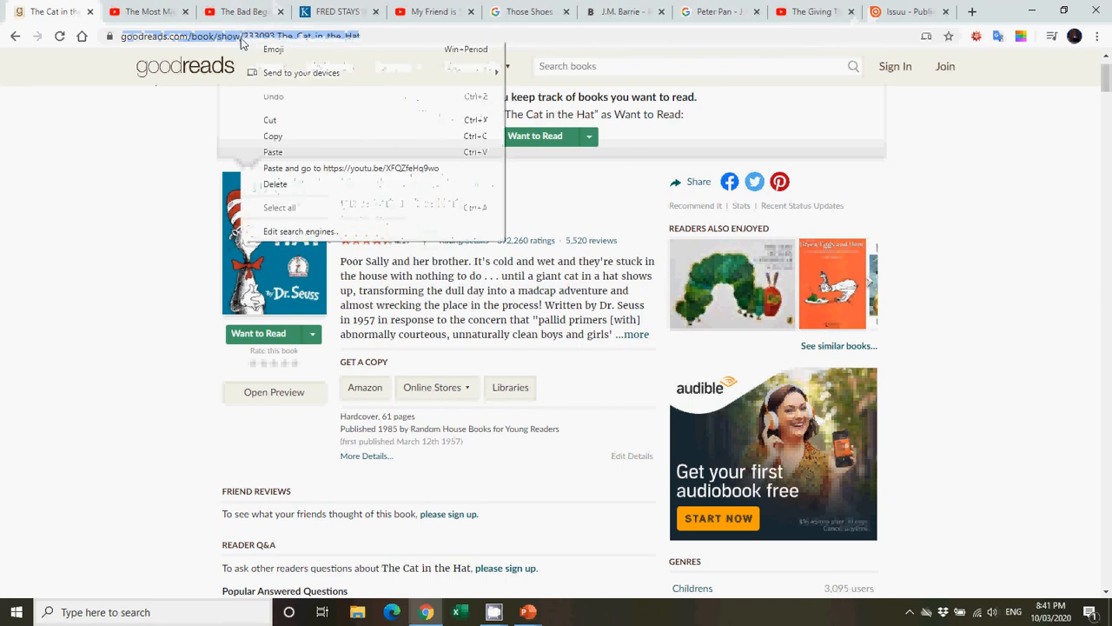
left_click(276, 136)
left_click(872, 13)
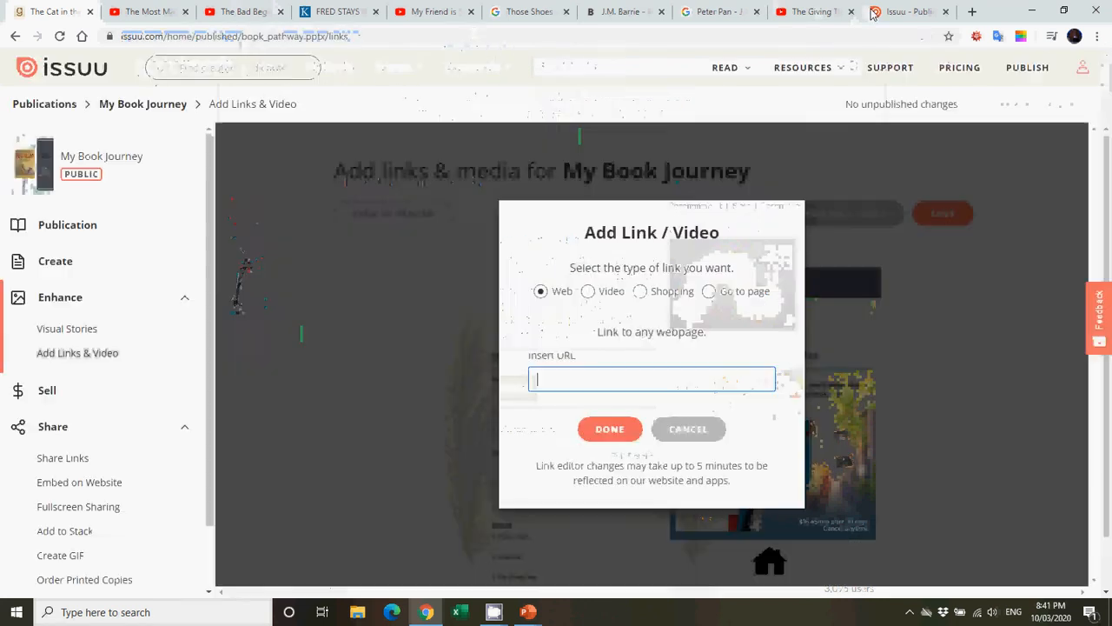
right_click(564, 376)
left_click(600, 484)
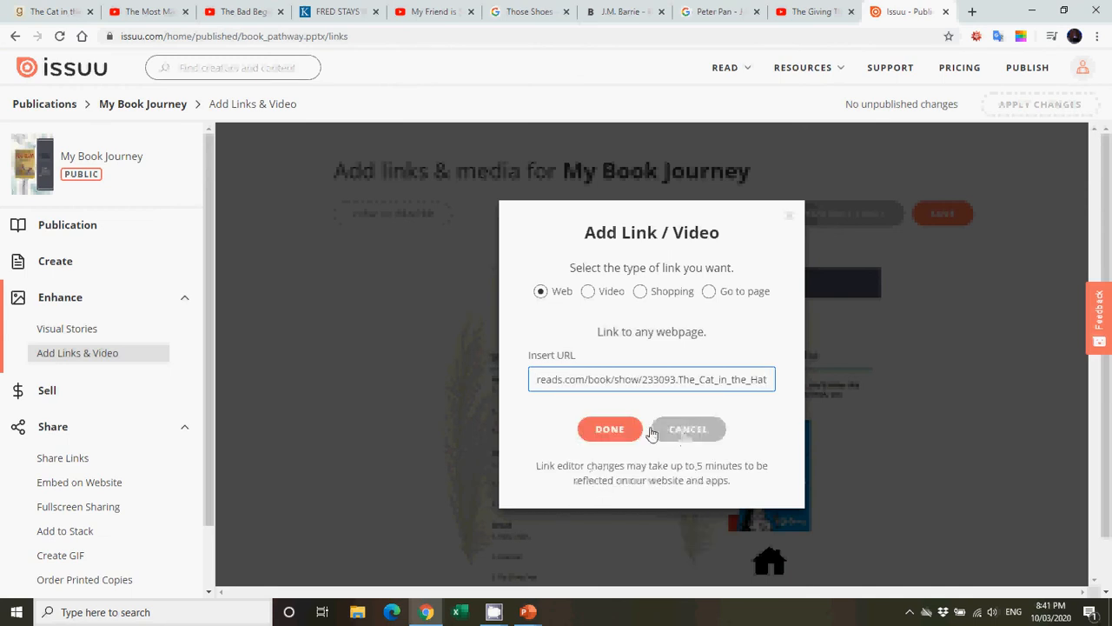
left_click(610, 430)
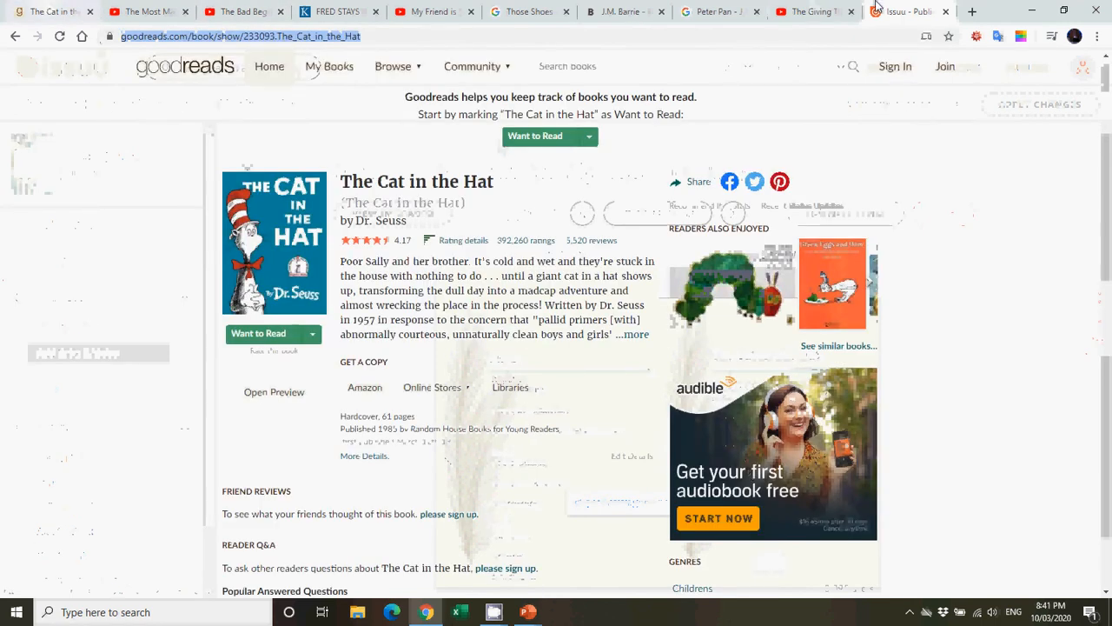
left_click(885, 8)
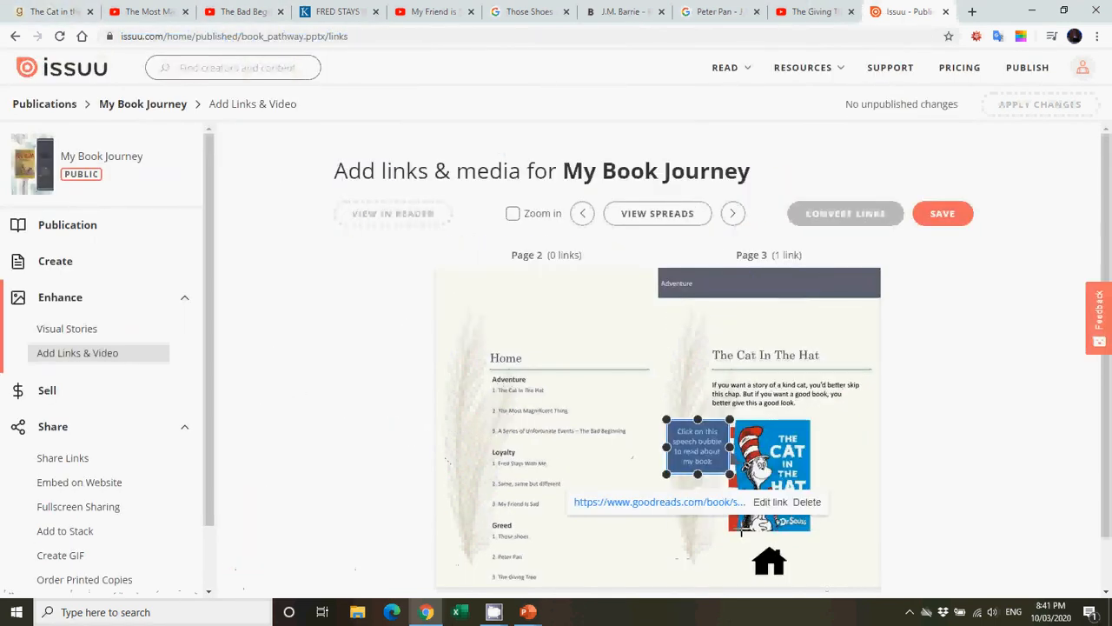
Step: Go to pages 4 and 5 and start a Video link area over the reader's photo on page 4
left_click(735, 217)
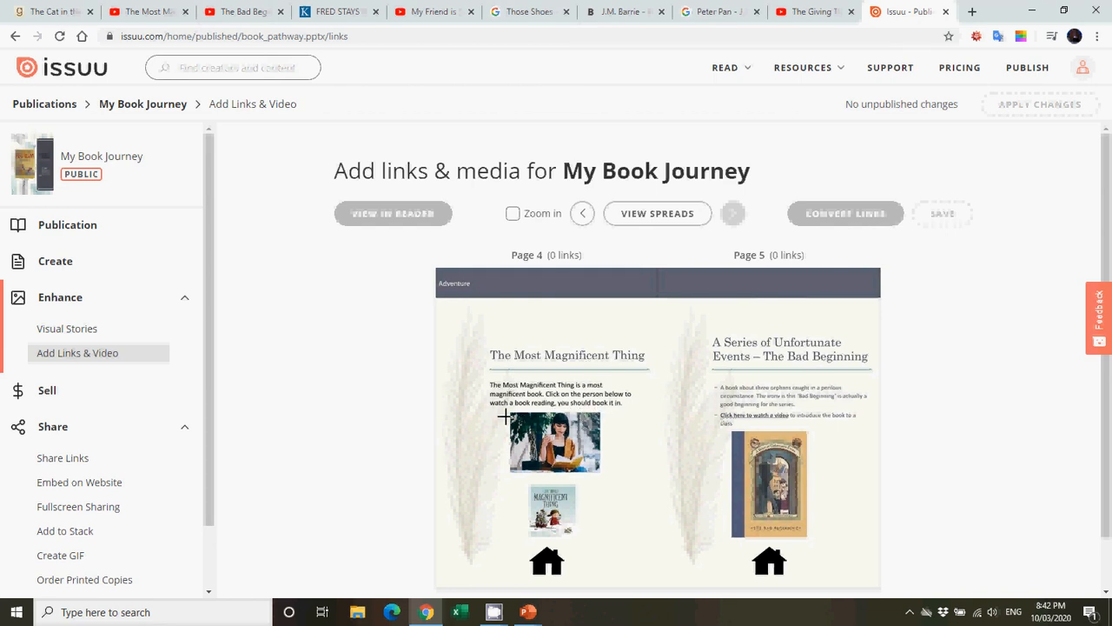
left_click_drag(509, 412, 600, 472)
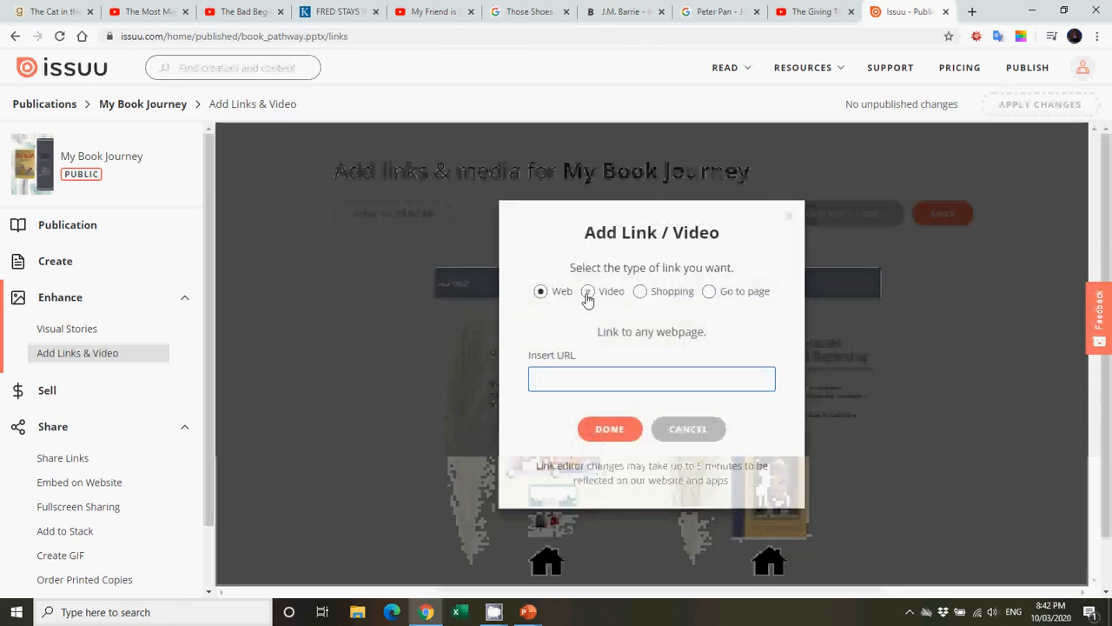
left_click(587, 295)
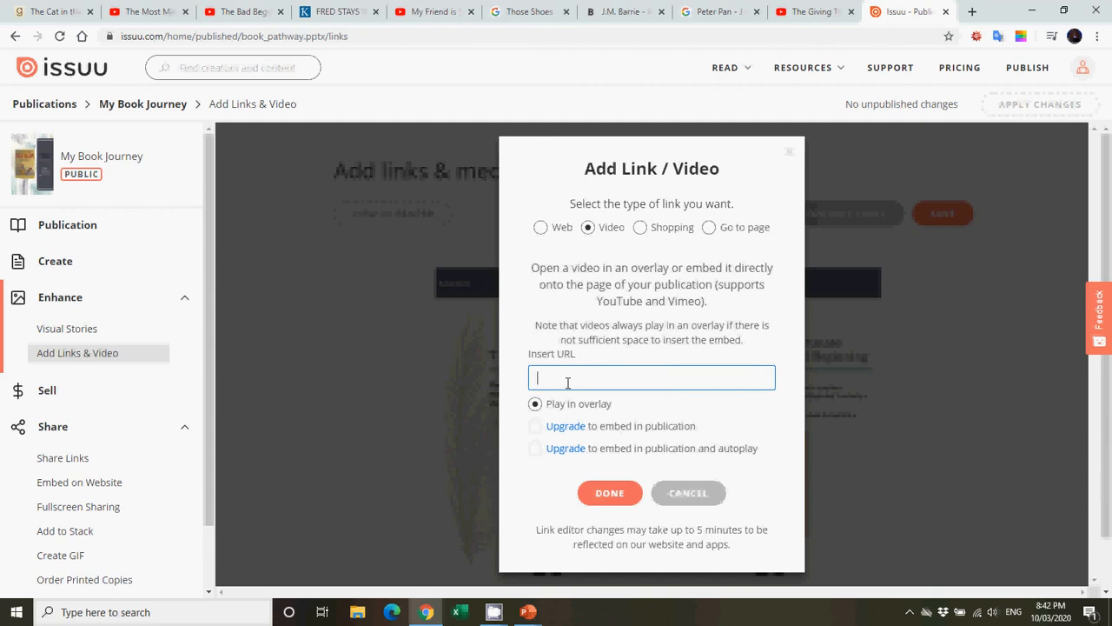
Step: Copy the web address of The Most Magnificent Thing video on YouTube
left_click(146, 11)
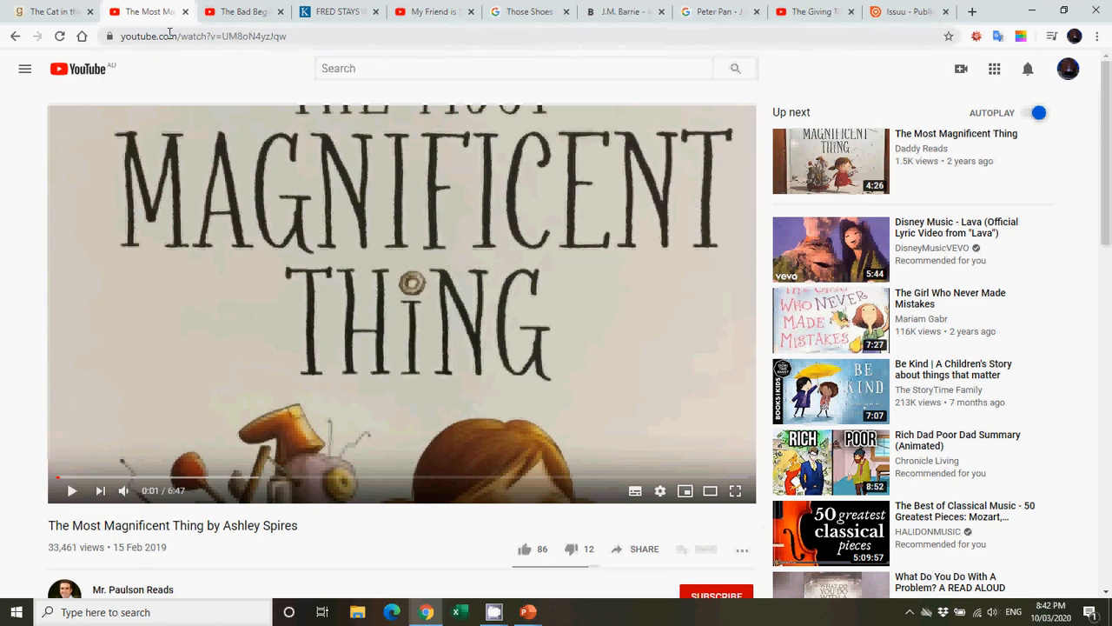
left_click(170, 33)
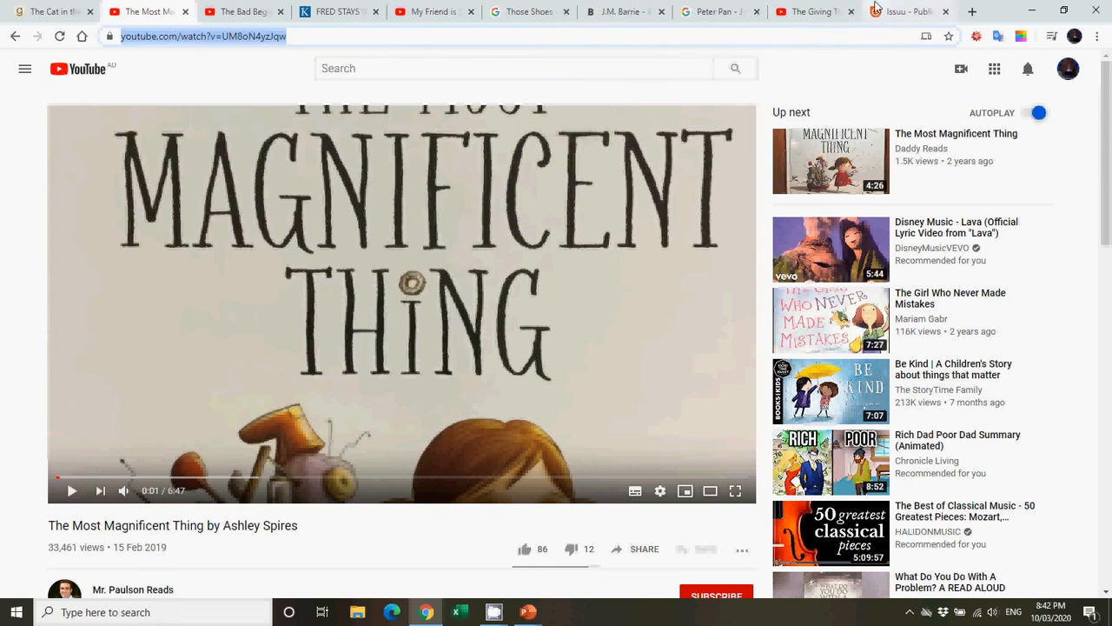
left_click(183, 35)
double_click(183, 32)
key("shift+Home")
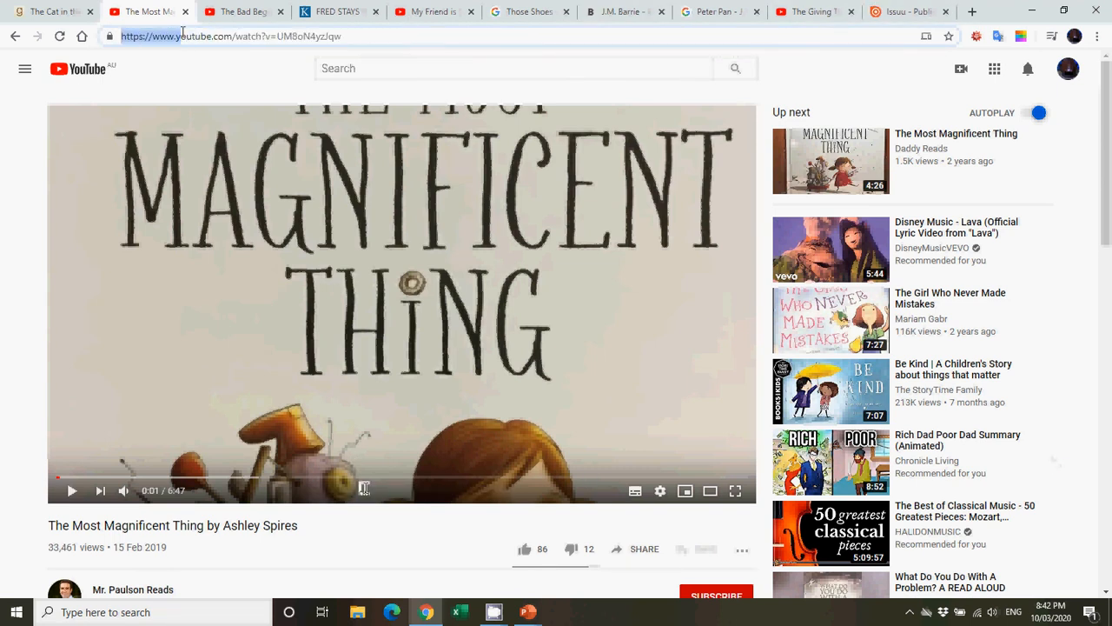
left_click(221, 12)
left_click(163, 21)
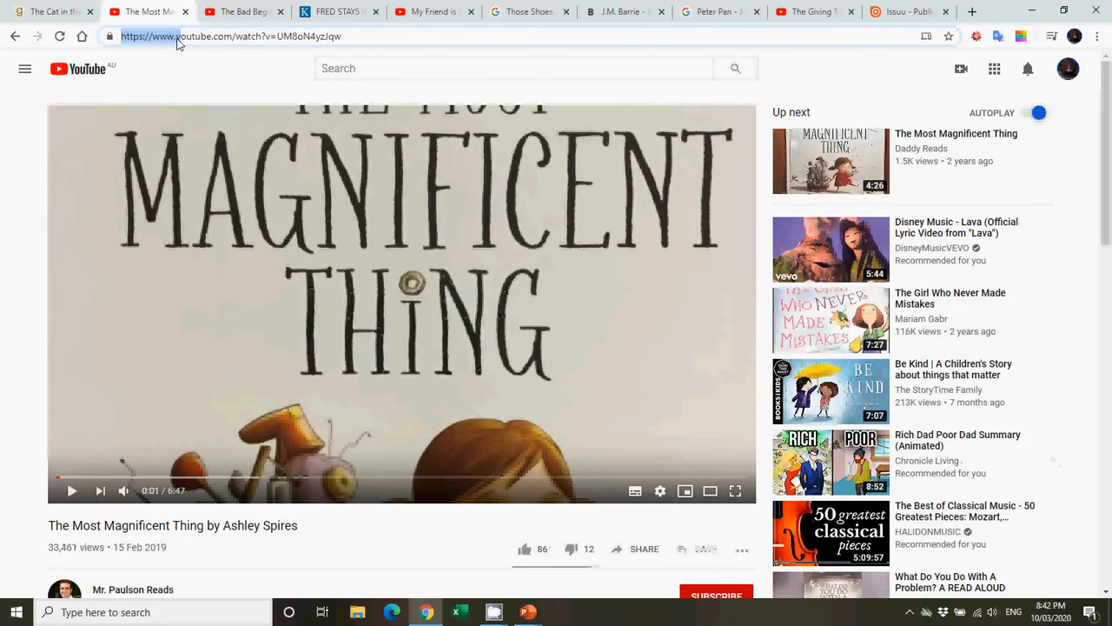
double_click(182, 37)
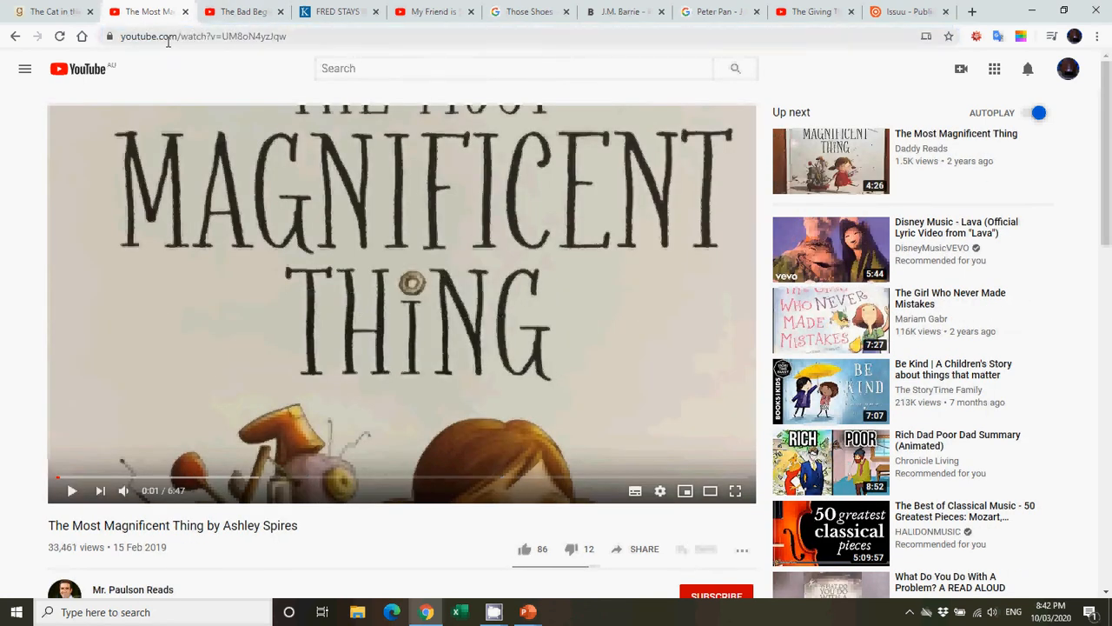
left_click(167, 40)
right_click(167, 41)
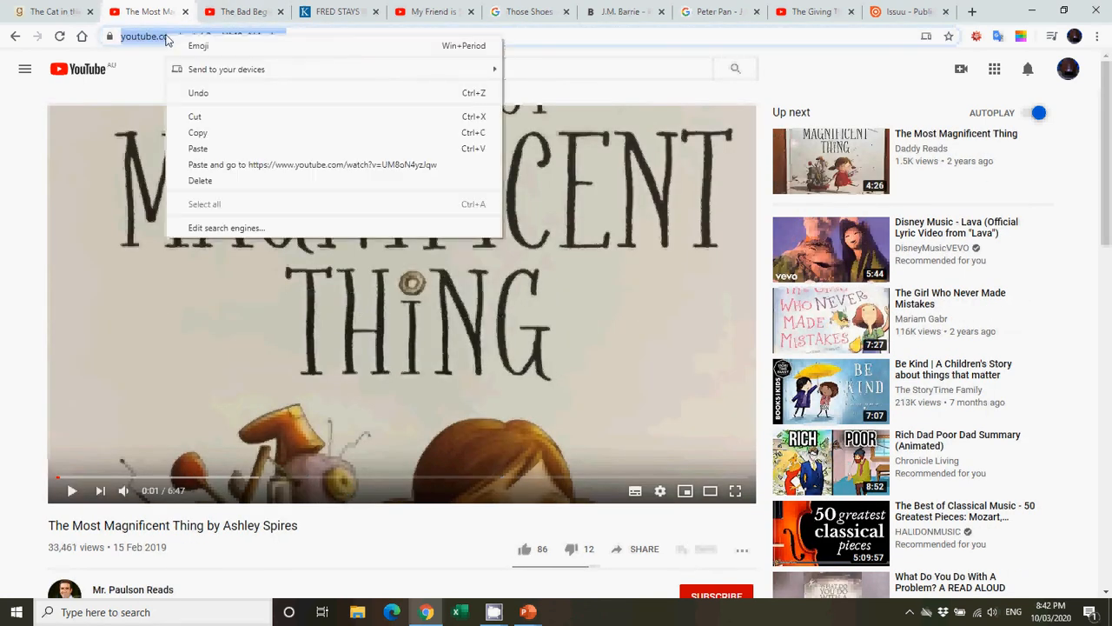
left_click(198, 132)
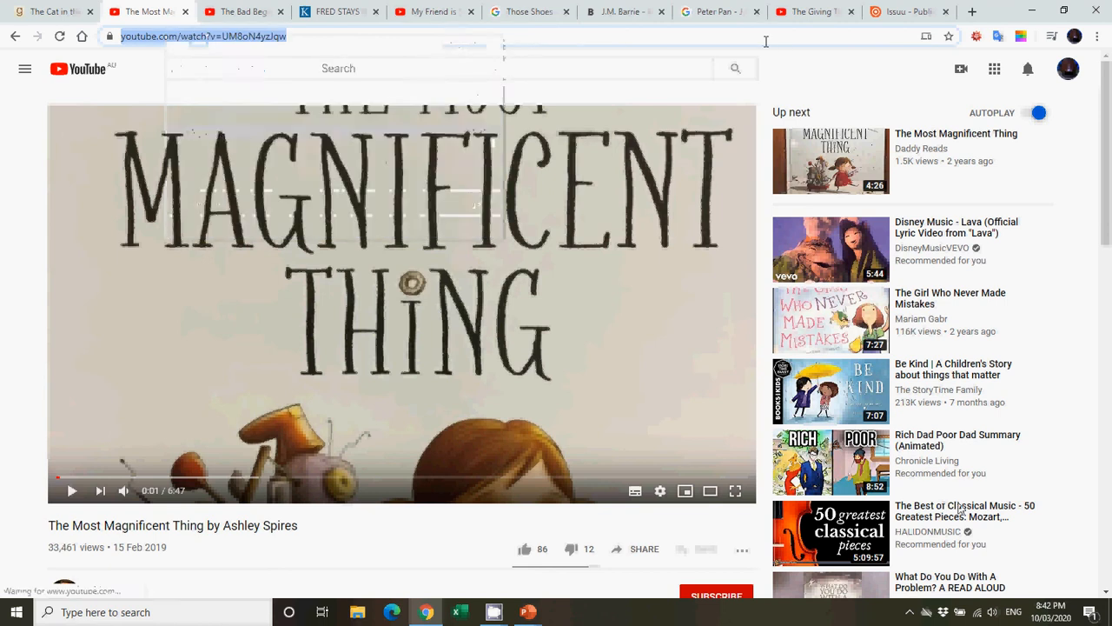
Step: Insert the copied YouTube address as the page 4 photo's video link, set to play in overlay
left_click(903, 12)
right_click(659, 376)
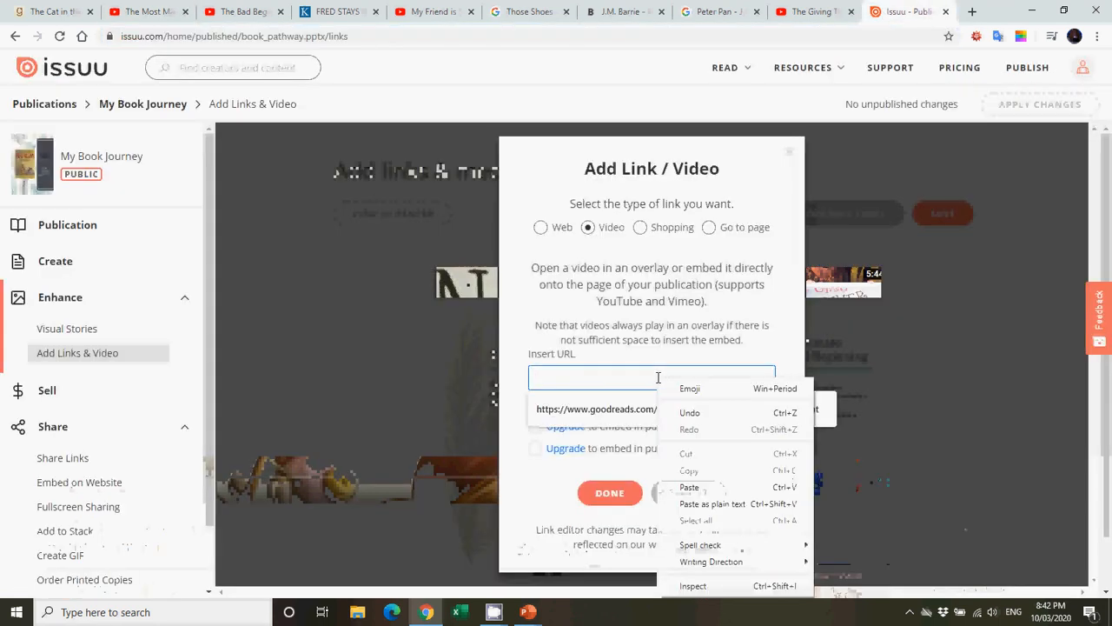
left_click(692, 489)
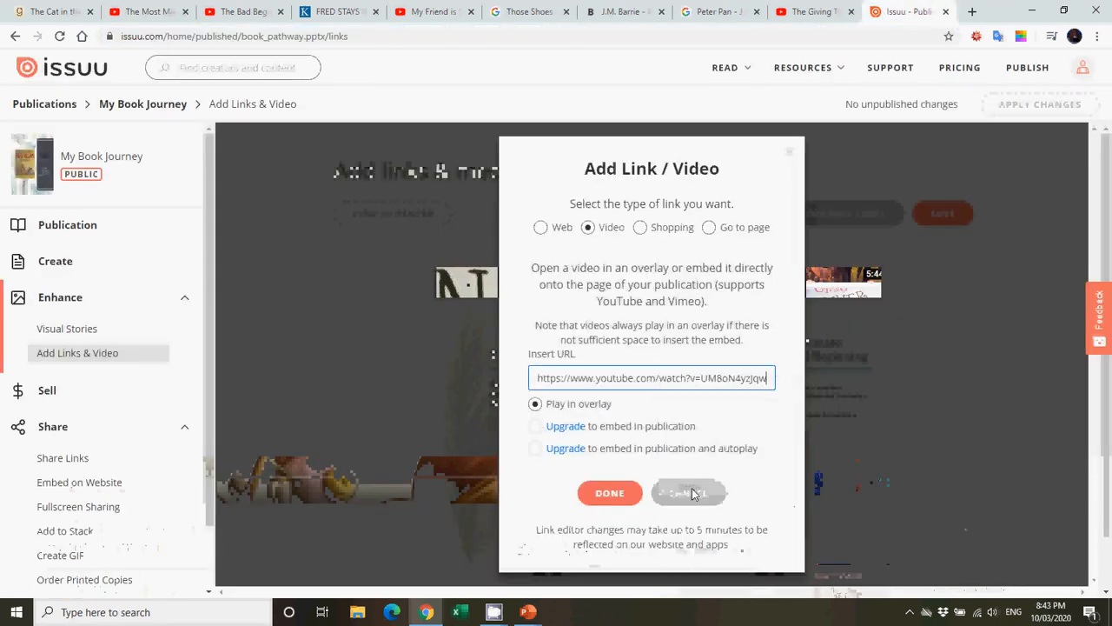
left_click(610, 492)
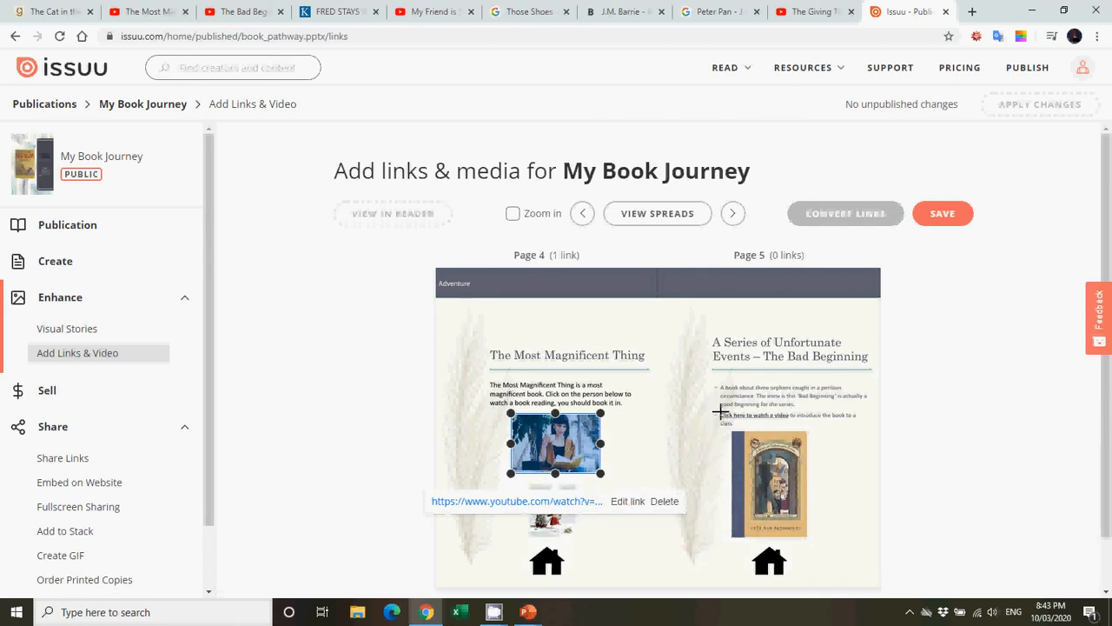
Step: Switch to the Book Pathway presentation in PowerPoint and show slide 5, A Series of Unfortunate Events – The Bad Beginning
mouse_move(526, 612)
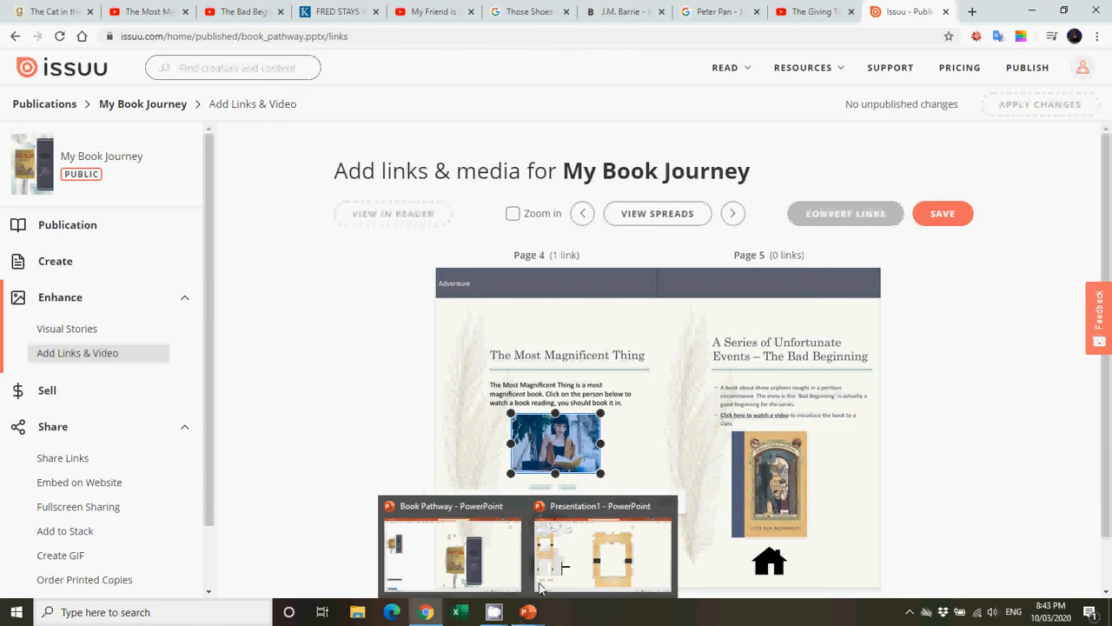
left_click(497, 572)
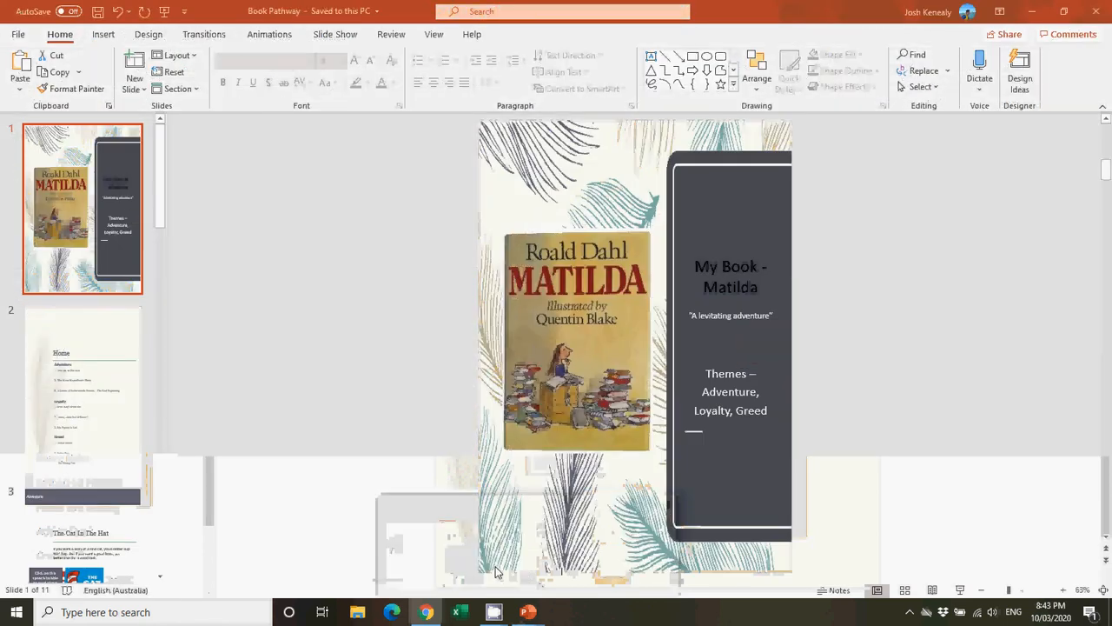
left_click(48, 408)
key("Down")
key("Down")
key("Down")
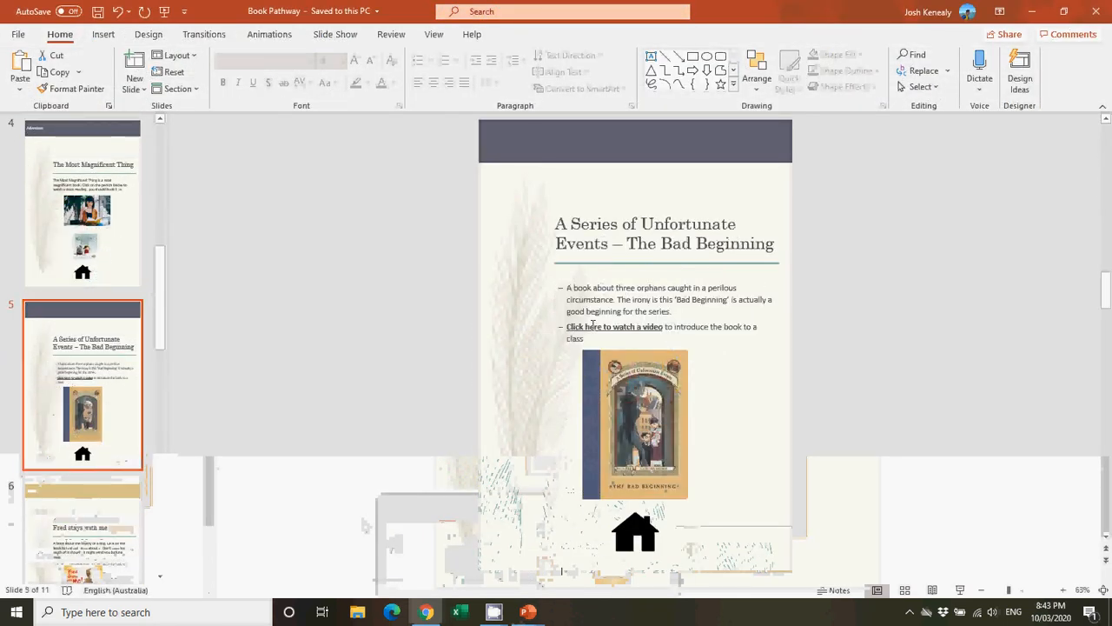
Step: Select the "Click here to watch a video" text on slide 5 and undo the last change
left_click_drag(568, 326, 652, 334)
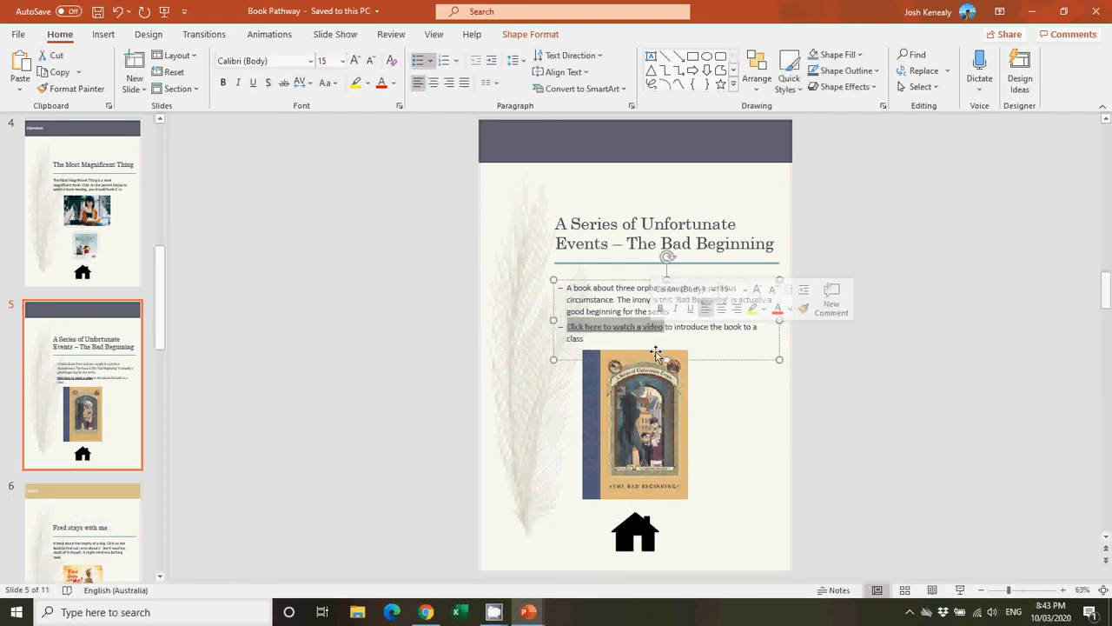
left_click_drag(590, 330, 667, 333)
key("ctrl+z")
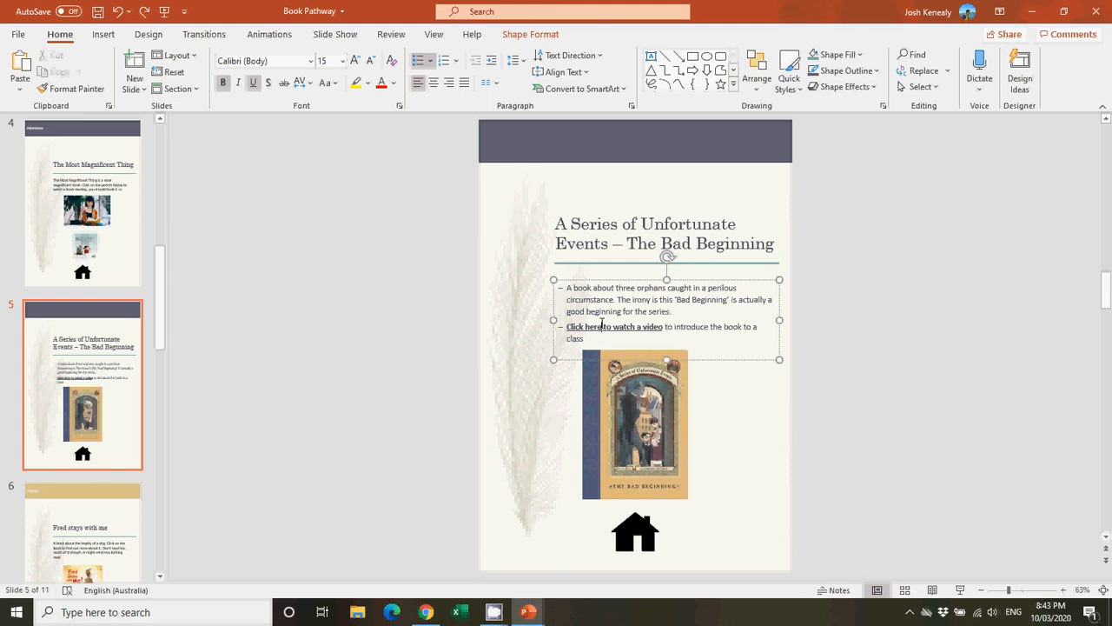
Step: Switch back to Issuu and draw a video link area over the "Click here to watch a video" text on page 5
triple_click(600, 324)
left_click(605, 331)
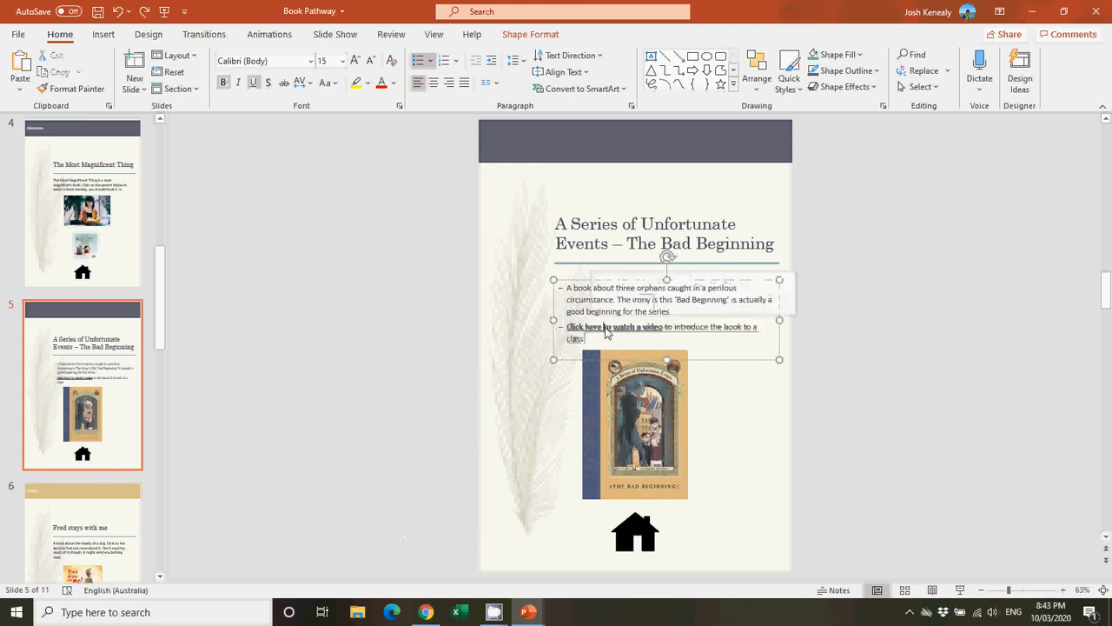
key("alt+Tab")
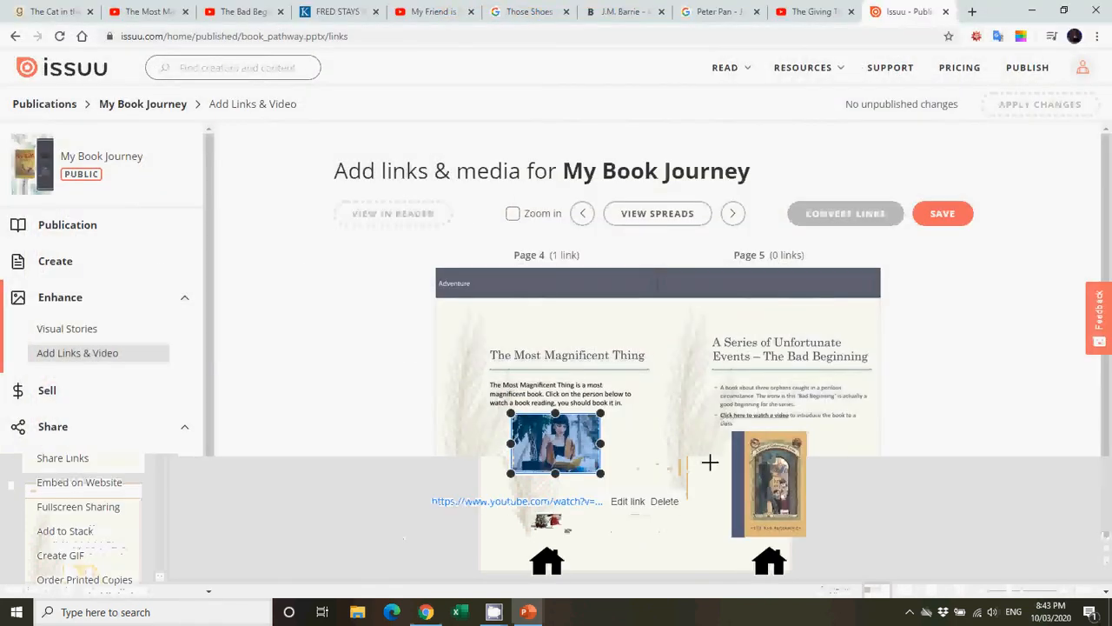
scroll(710, 459, "down", 1)
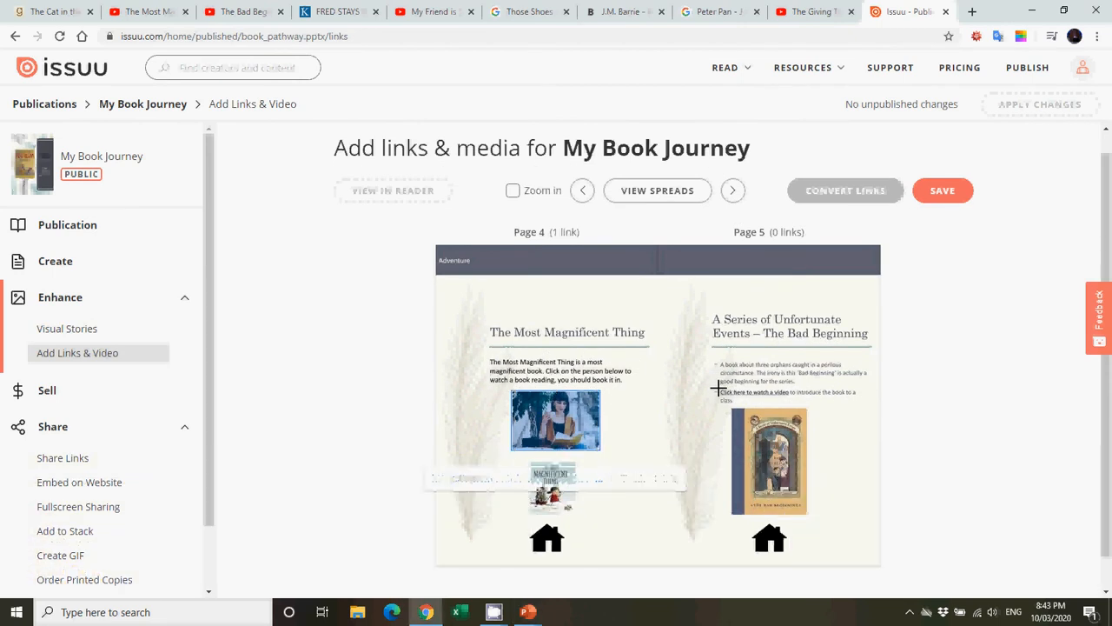
left_click_drag(717, 389, 789, 399)
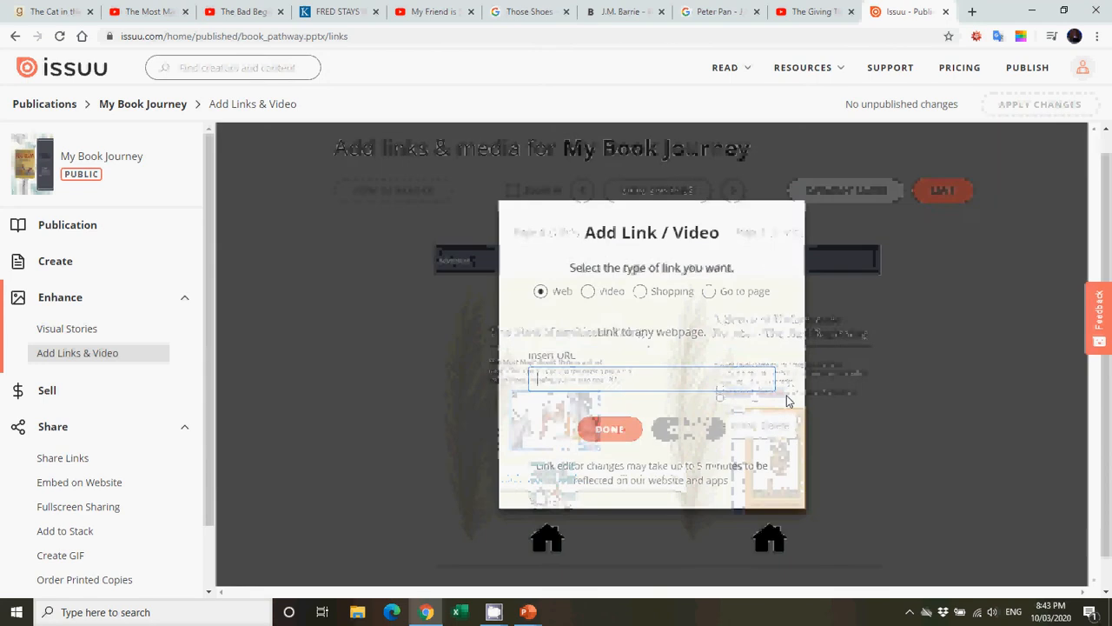
left_click(603, 294)
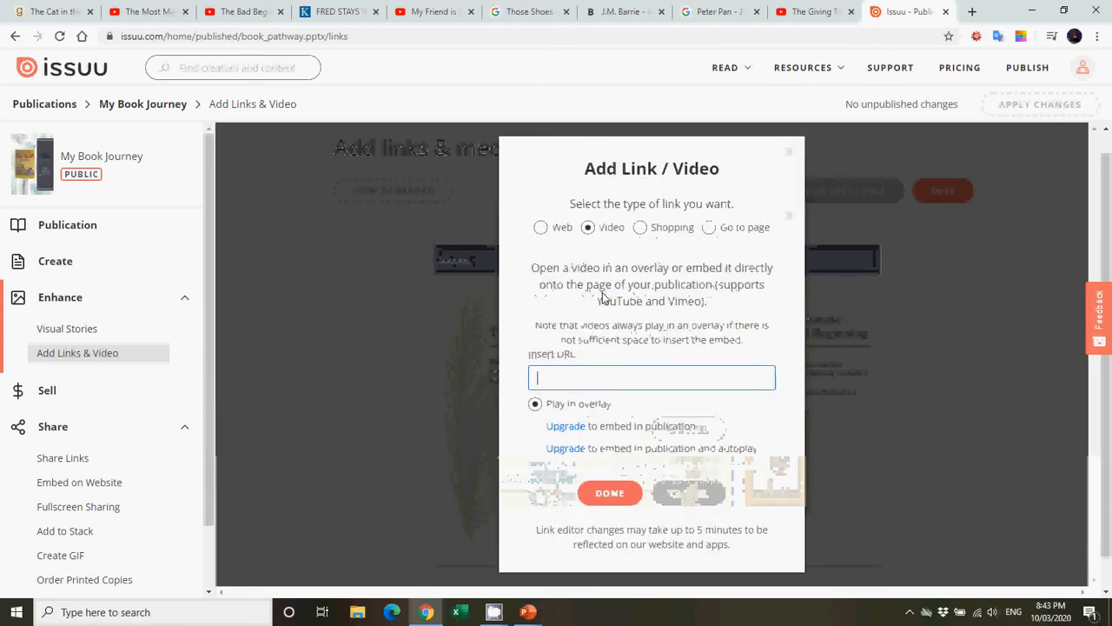
Step: Copy the address of The Bad Beginning - Book Trailer on YouTube and insert it as the page 5 video link, set to play in overlay
left_click(232, 8)
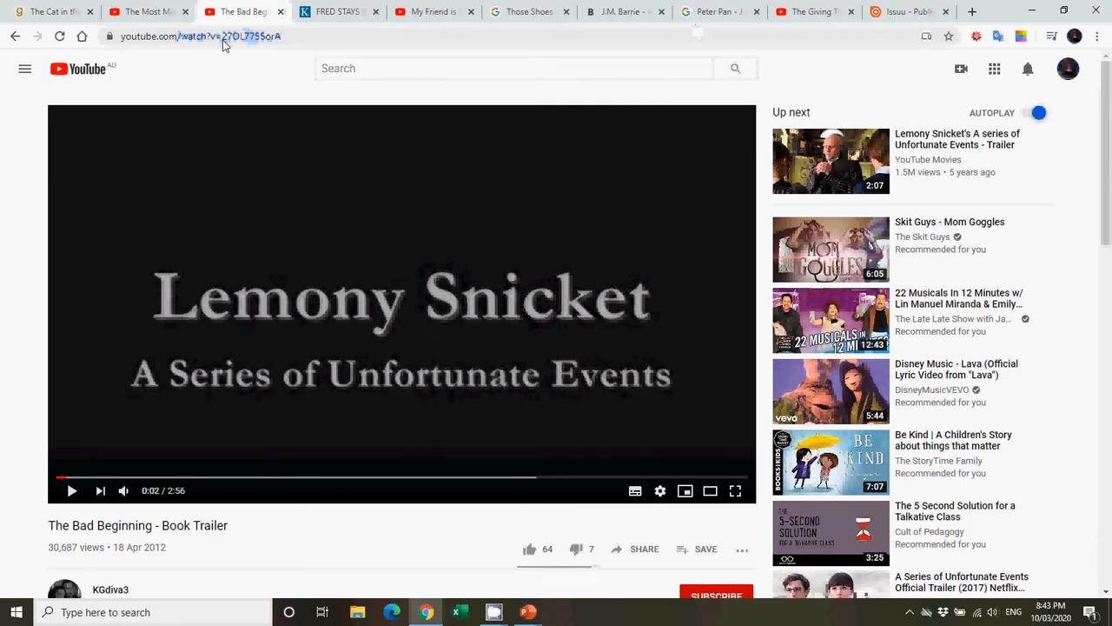
right_click(224, 45)
left_click(258, 141)
left_click(869, 12)
right_click(686, 382)
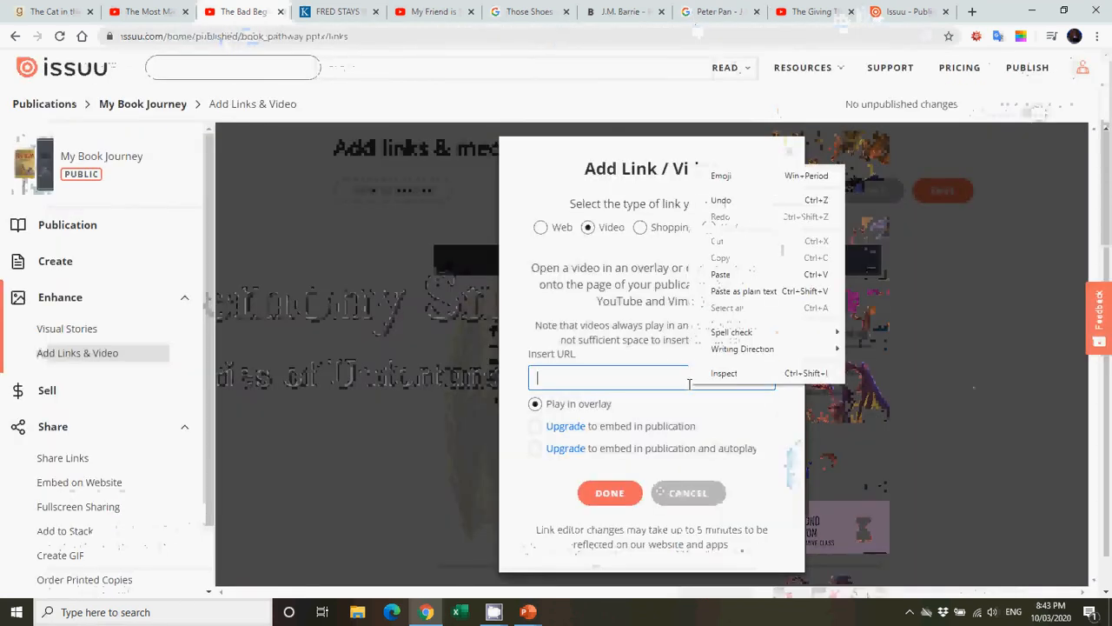
left_click(745, 275)
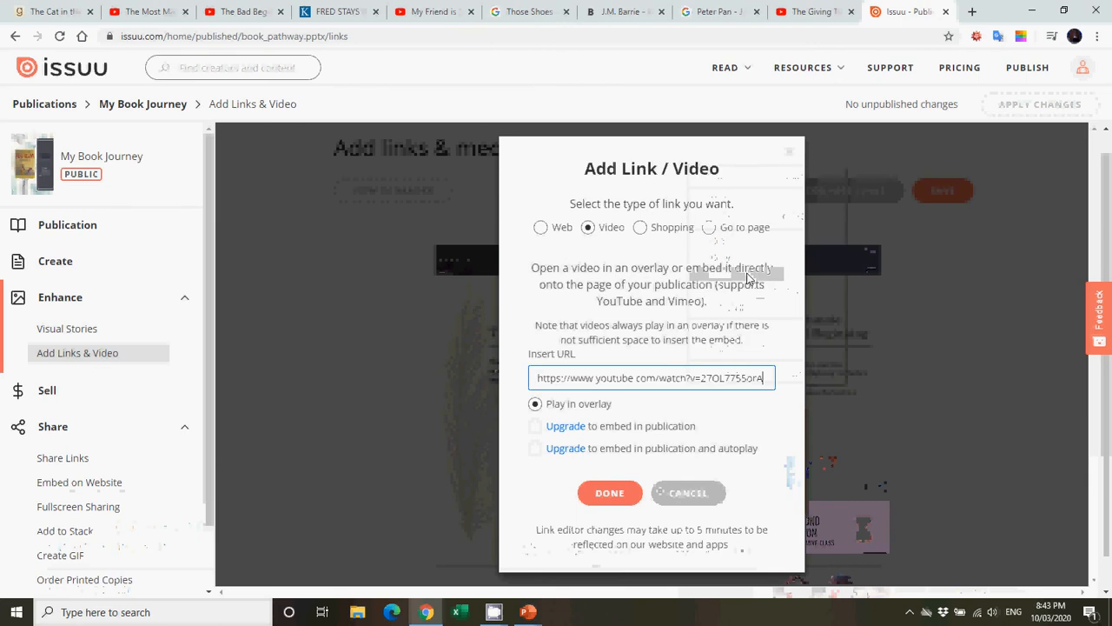
left_click(599, 503)
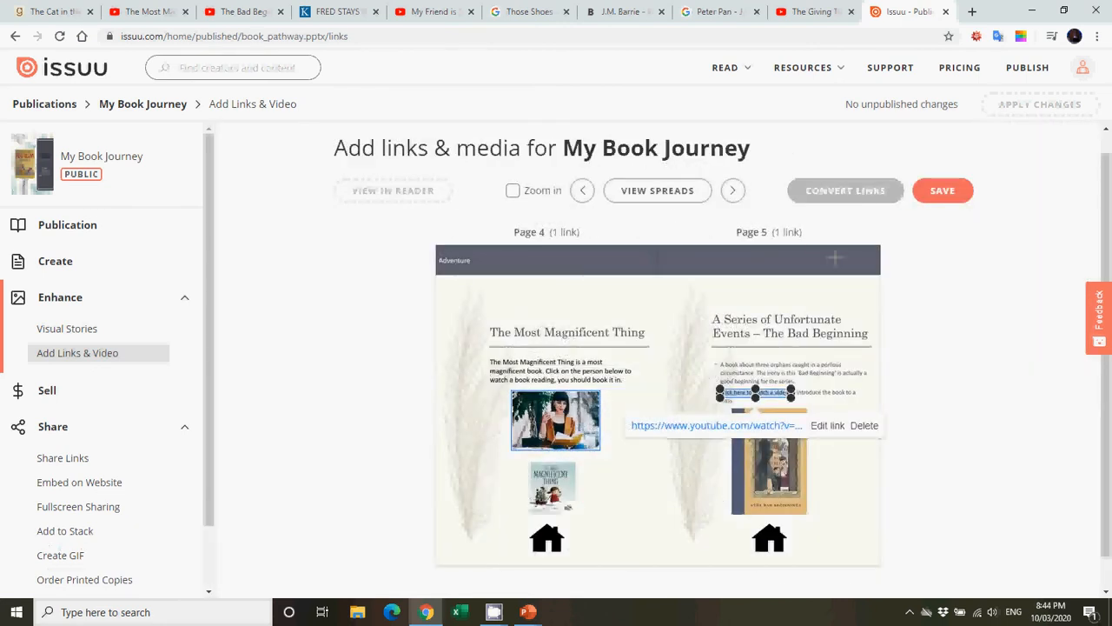
Step: Add a web link over the Fred Stays with Me! cover on page 6 using the address of its Kirkus review
left_click(733, 192)
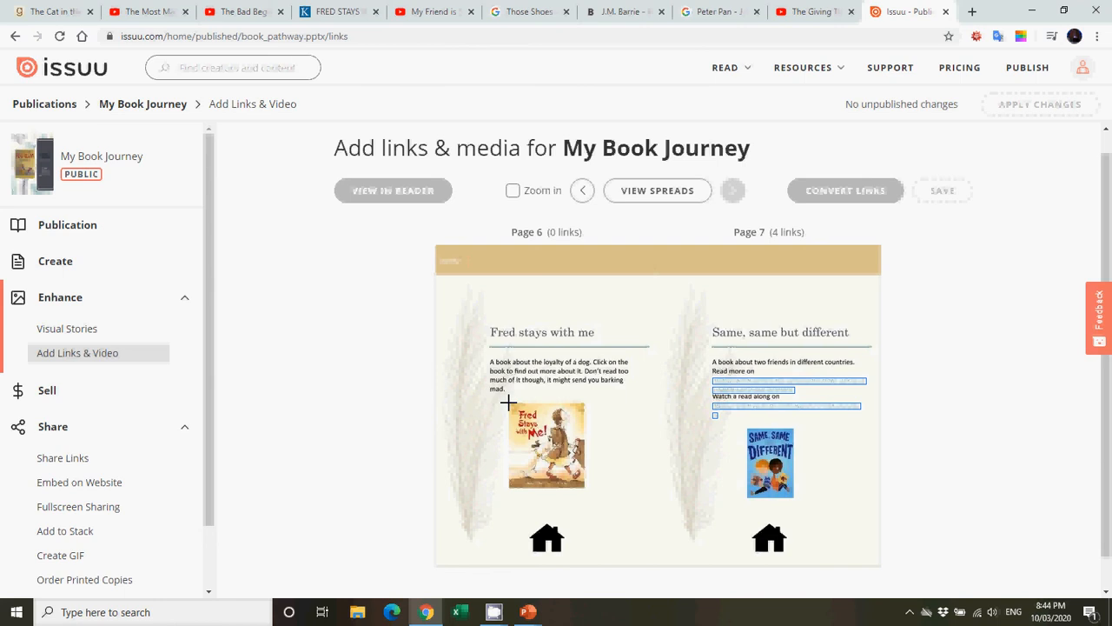
left_click_drag(509, 402, 586, 488)
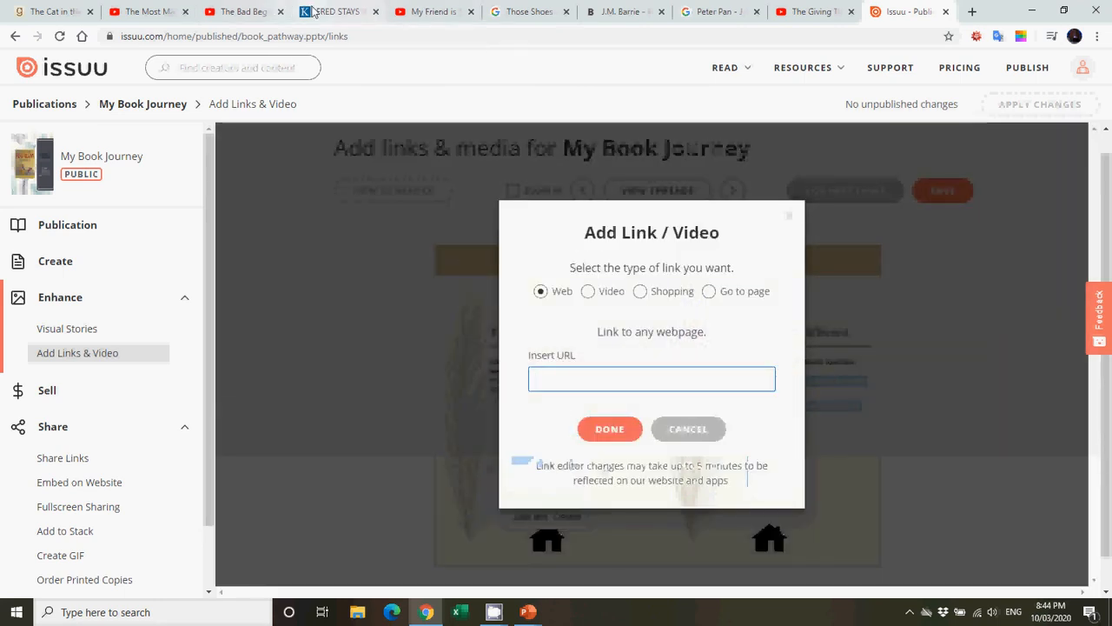
left_click(318, 12)
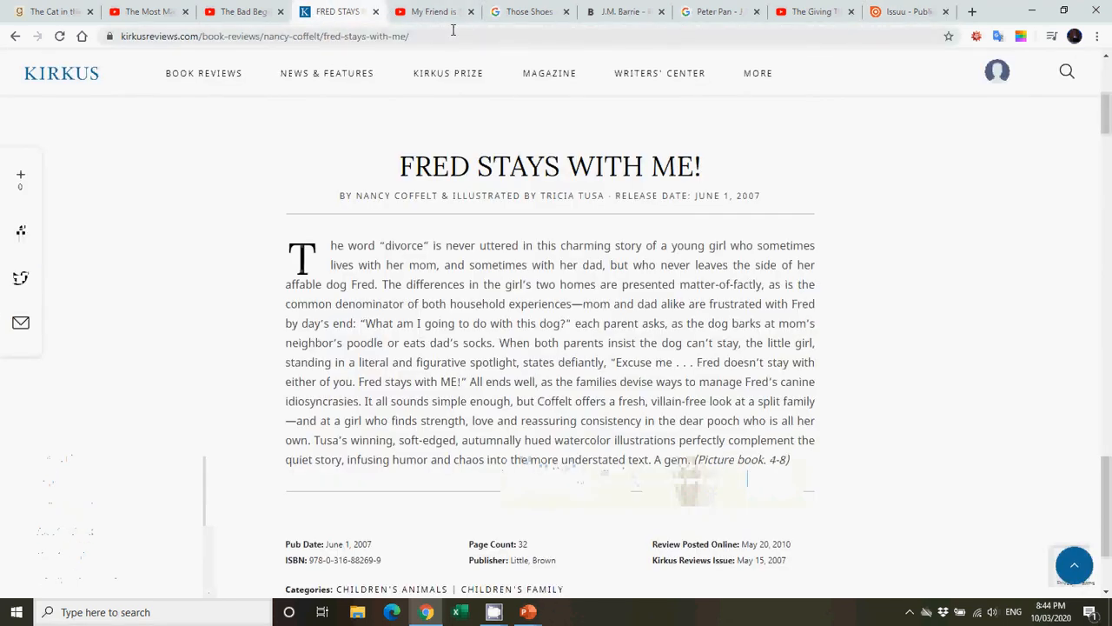
left_click(398, 36)
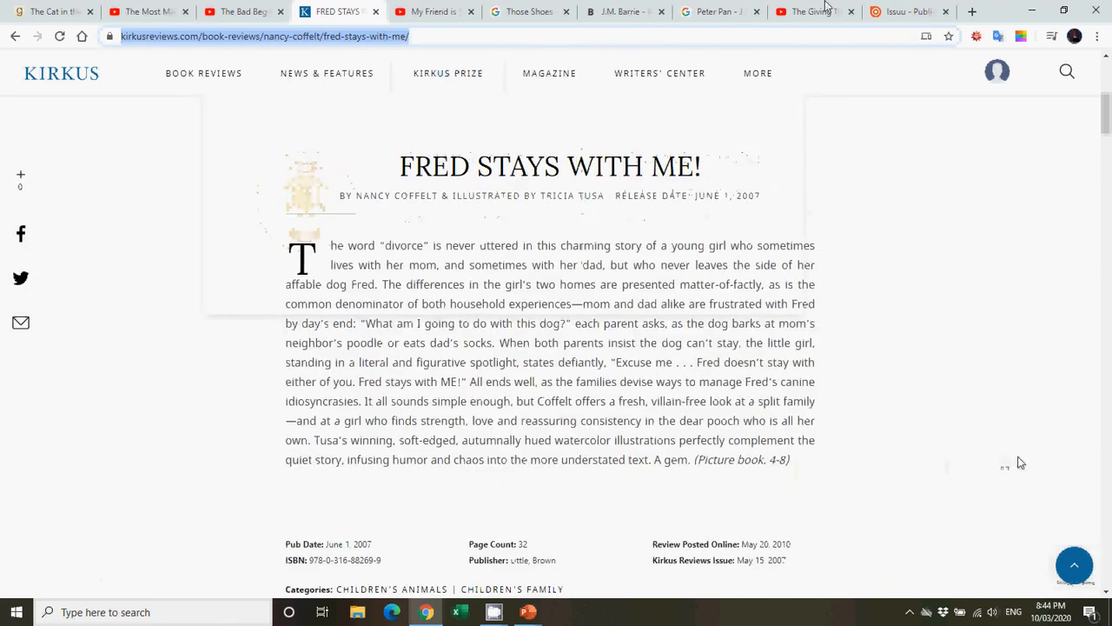
left_click(882, 9)
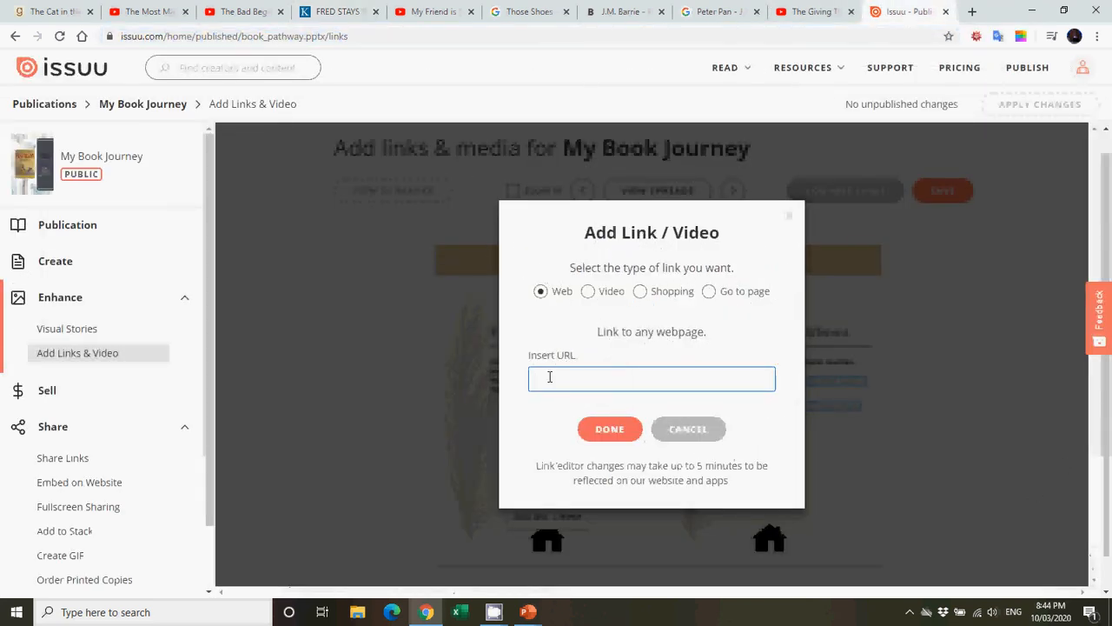
key("ctrl+v")
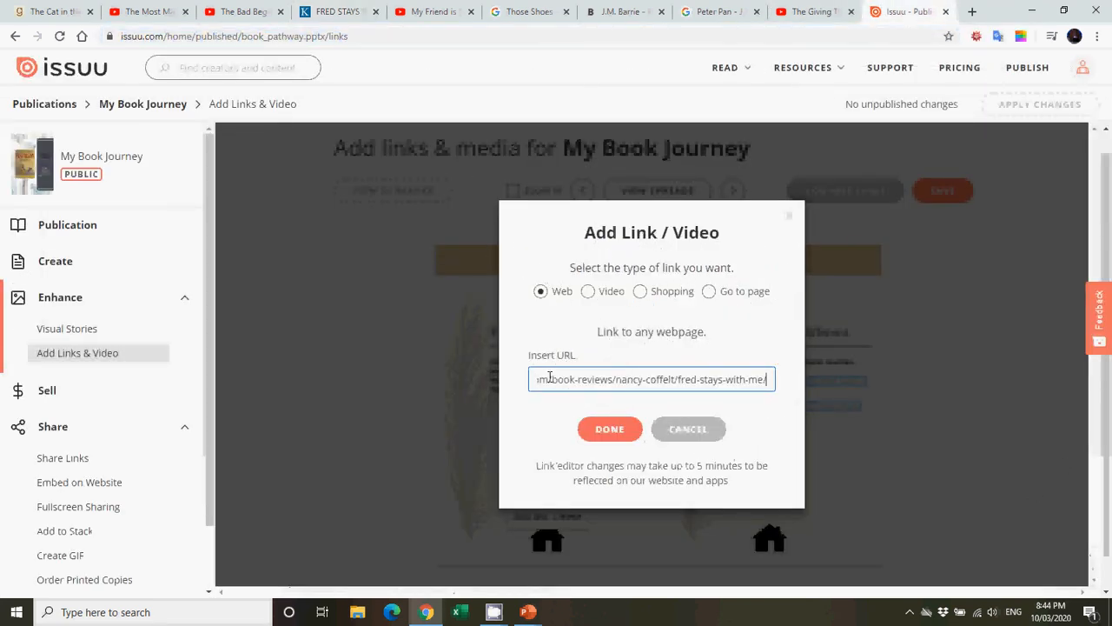
left_click(599, 435)
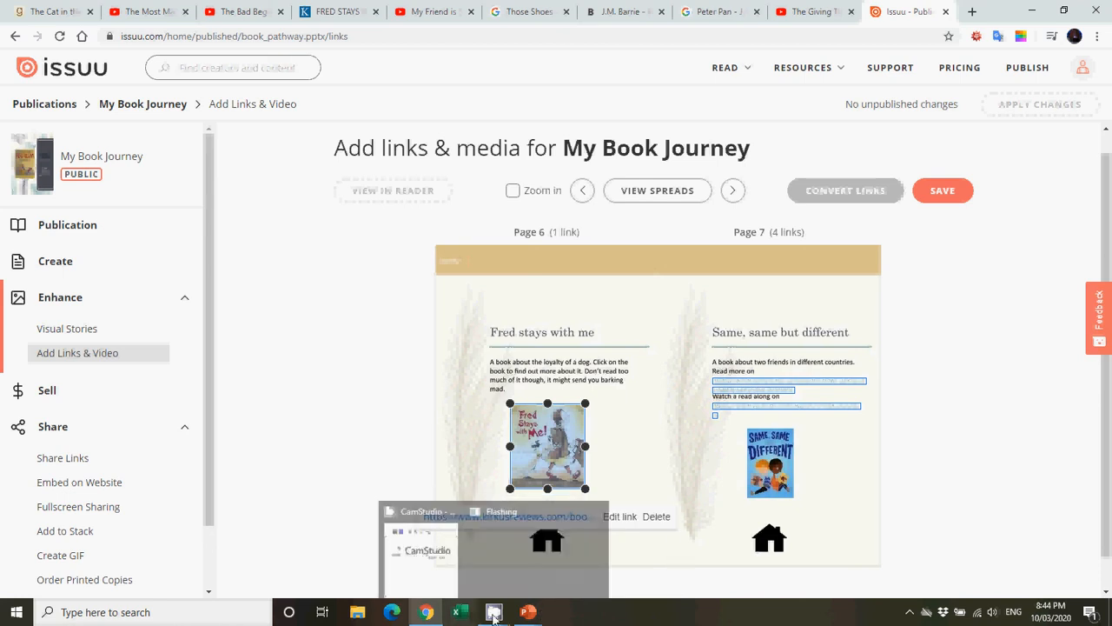
Step: Compare the Goodreads and YouTube links on slide 7 of the Book Pathway presentation in PowerPoint with page 7 in Issuu
mouse_move(536, 619)
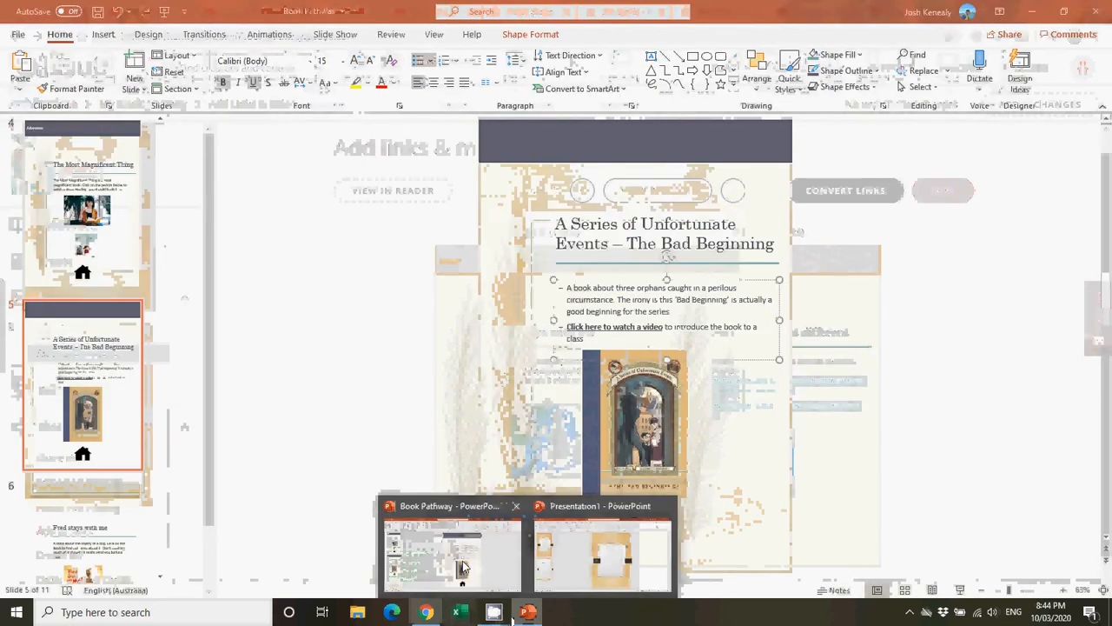
left_click(452, 555)
left_click(81, 542)
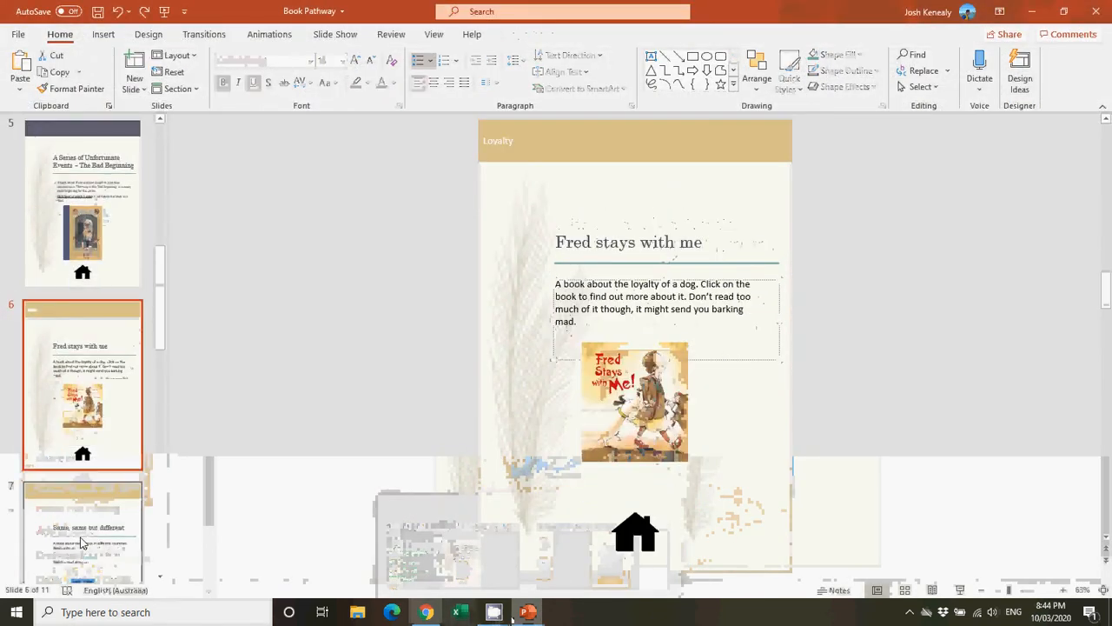
left_click(80, 541)
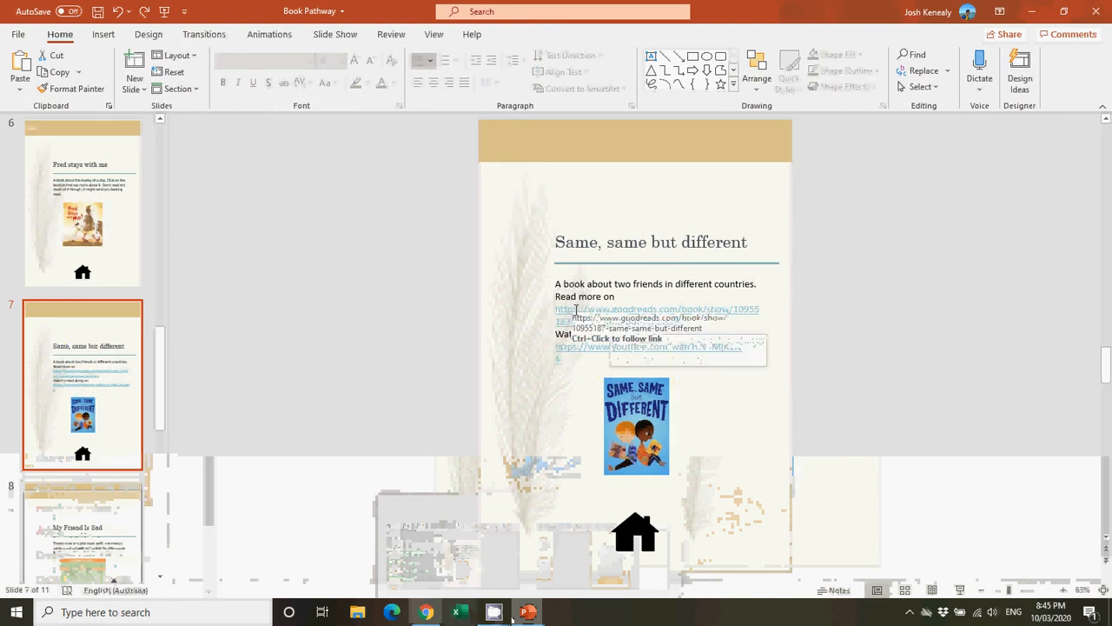
key("alt+Tab")
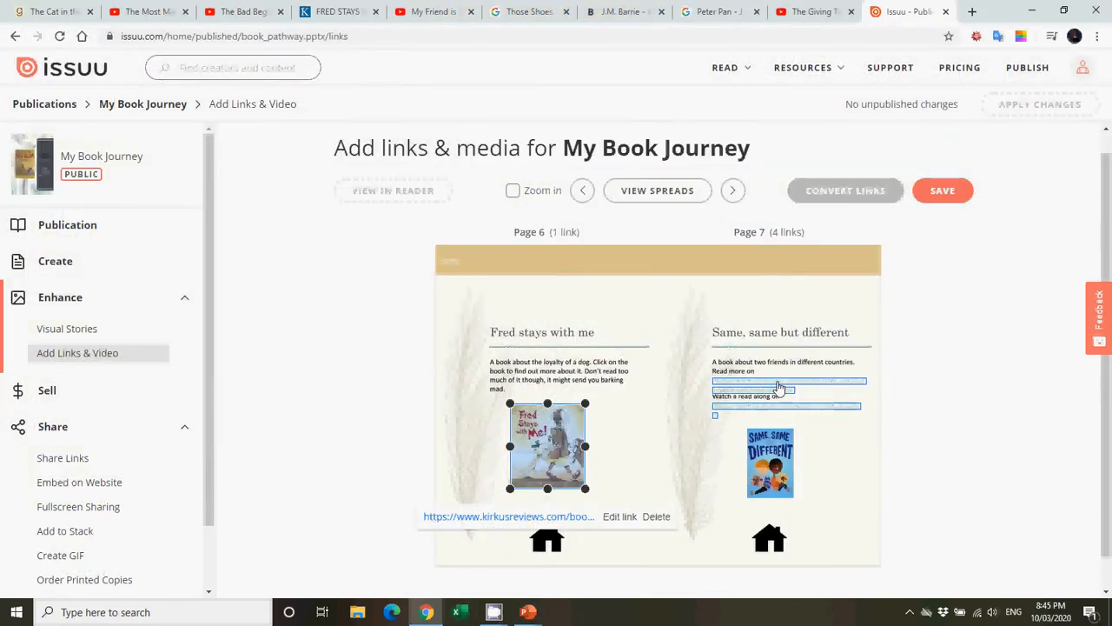
key("alt+Tab")
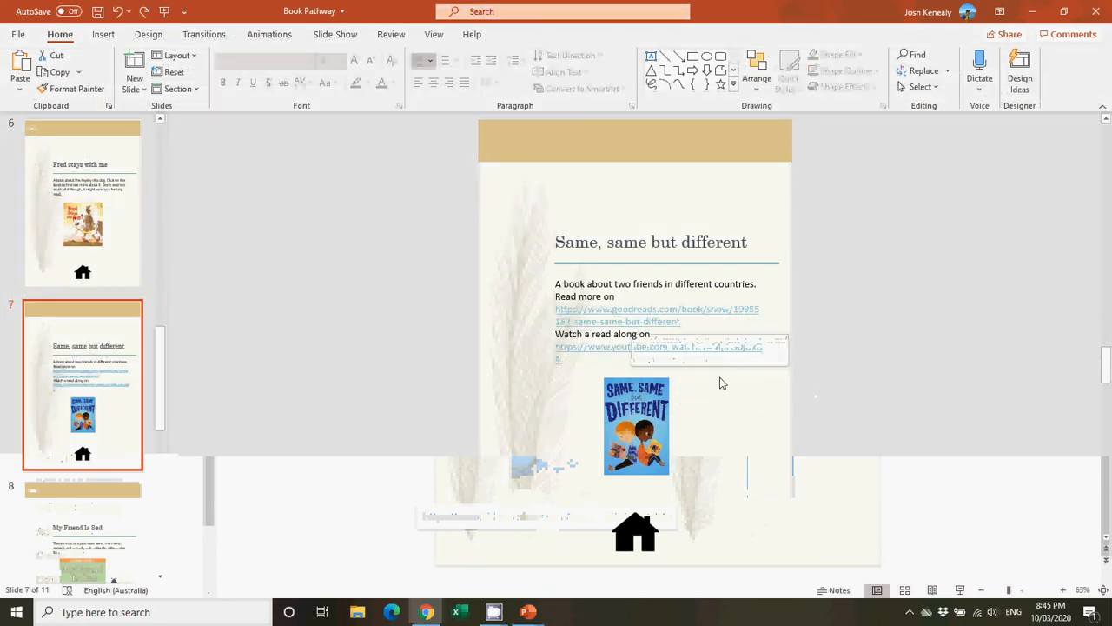
key("alt+Tab")
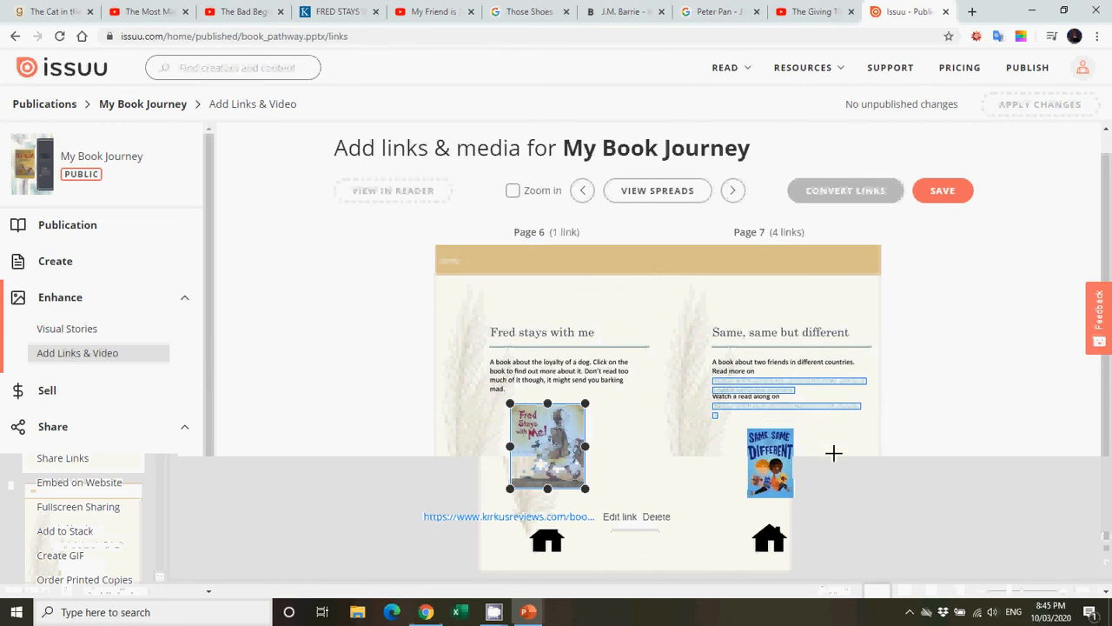
Step: Draw a video link area over the "Click here to open a book reading" star on page 8
left_click(733, 190)
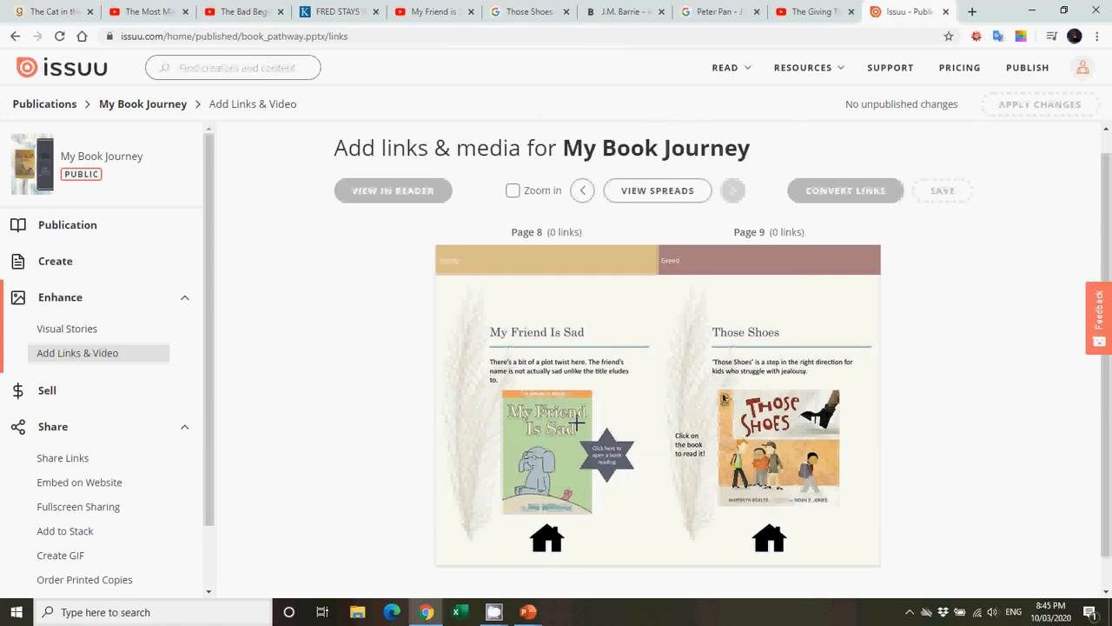
left_click_drag(577, 424, 637, 485)
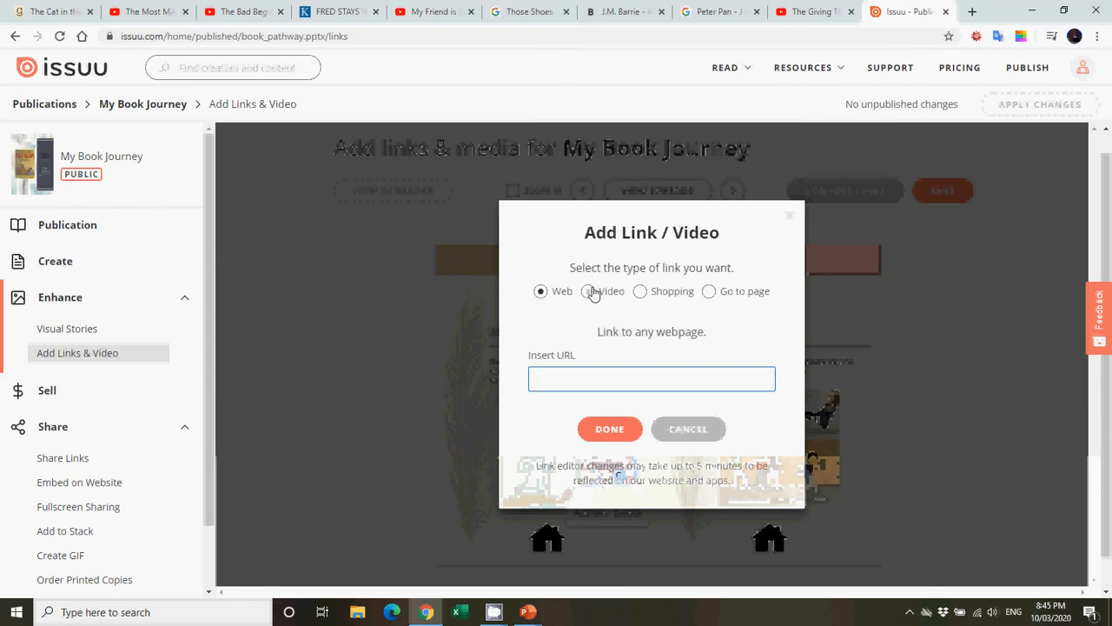
left_click(592, 291)
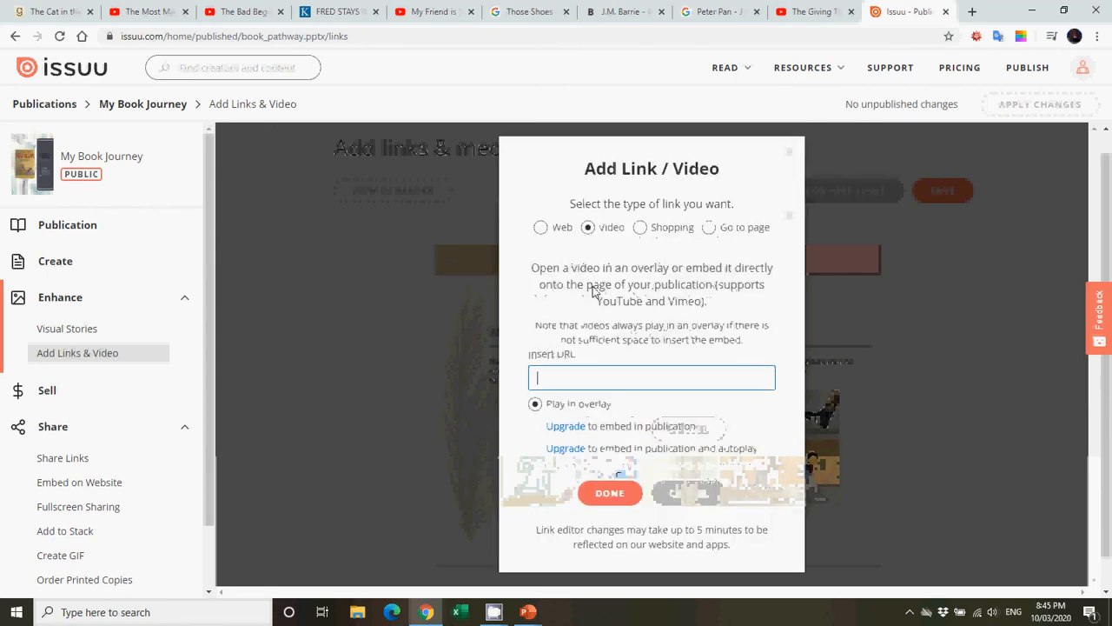
Step: Copy the web address of the My Friend is Sad video on YouTube
left_click(439, 12)
left_click(365, 29)
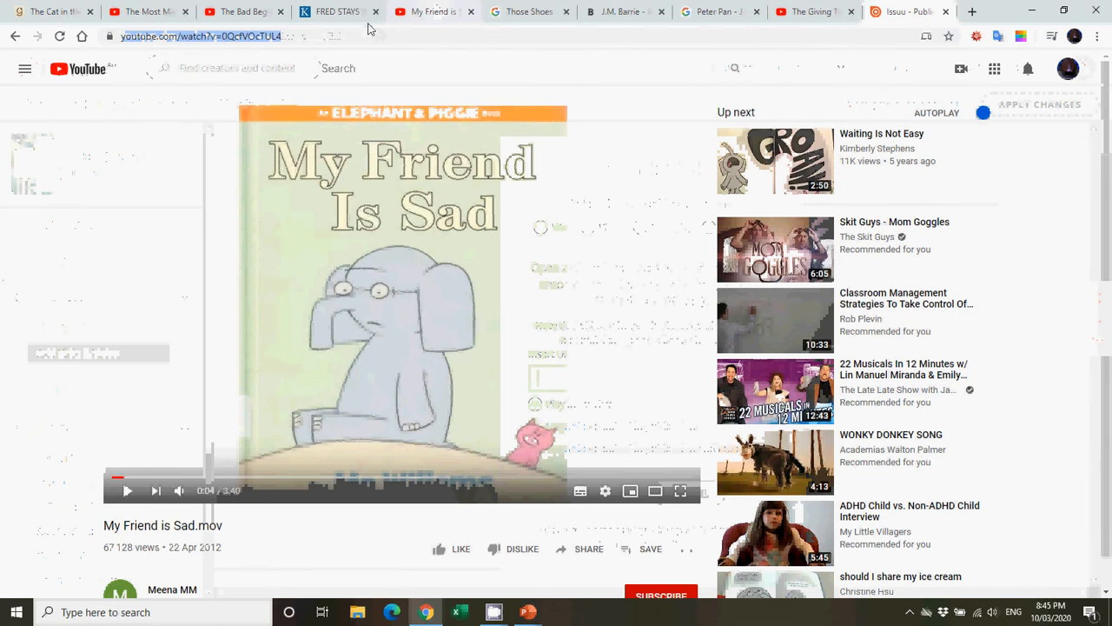
left_click(900, 19)
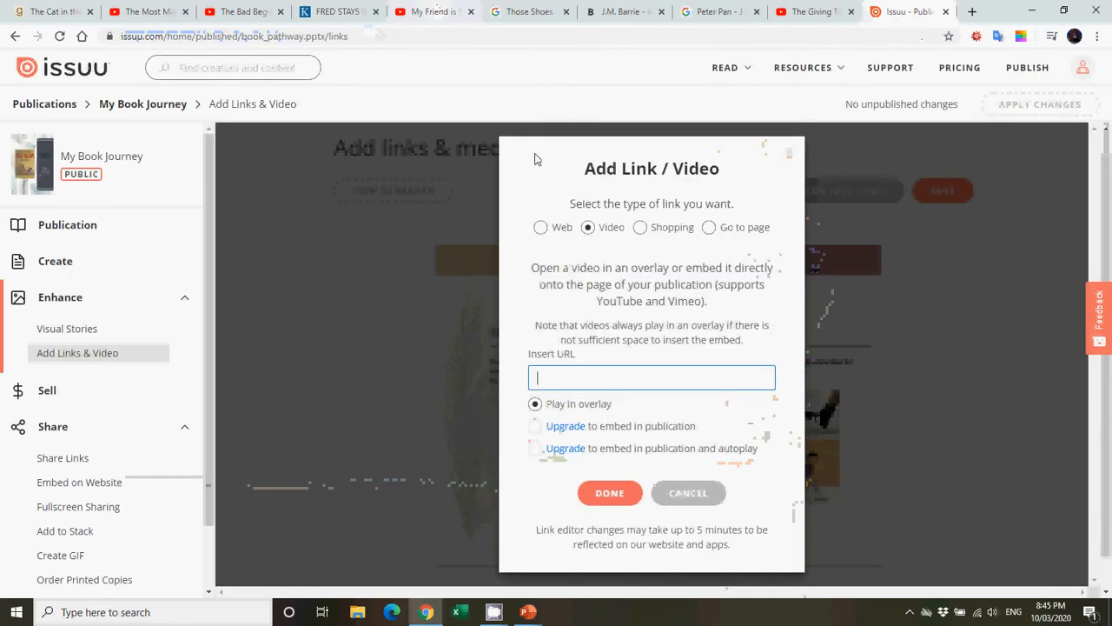
left_click(388, 14)
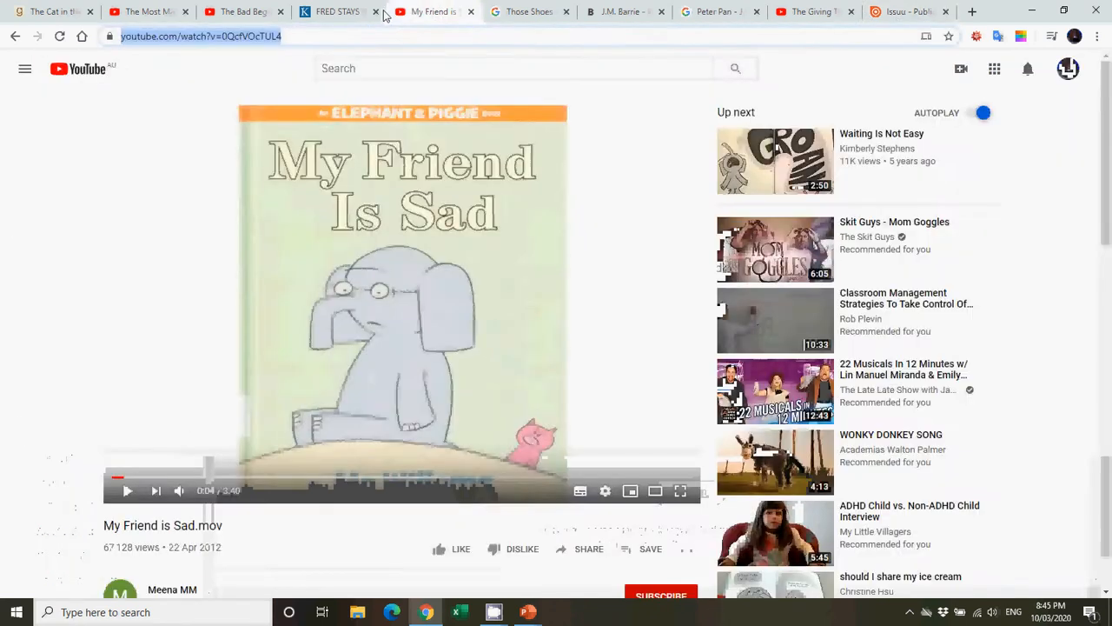
right_click(253, 48)
left_click(310, 148)
Step: Insert the copied YouTube address as the page 8 star's video link, set to play in overlay
left_click(885, 13)
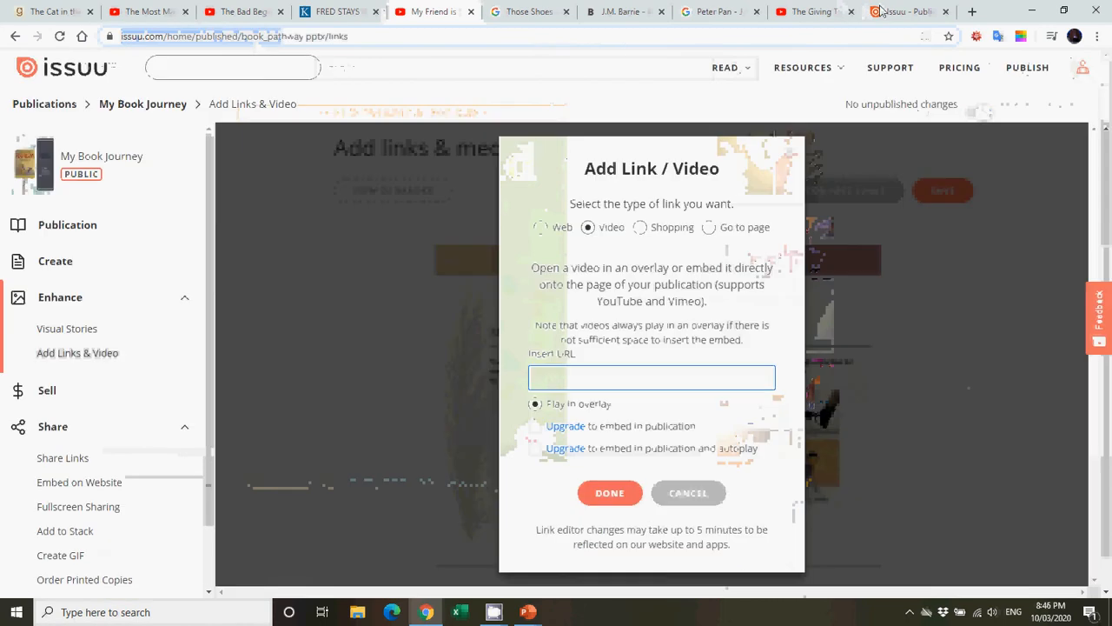
right_click(626, 374)
left_click(668, 482)
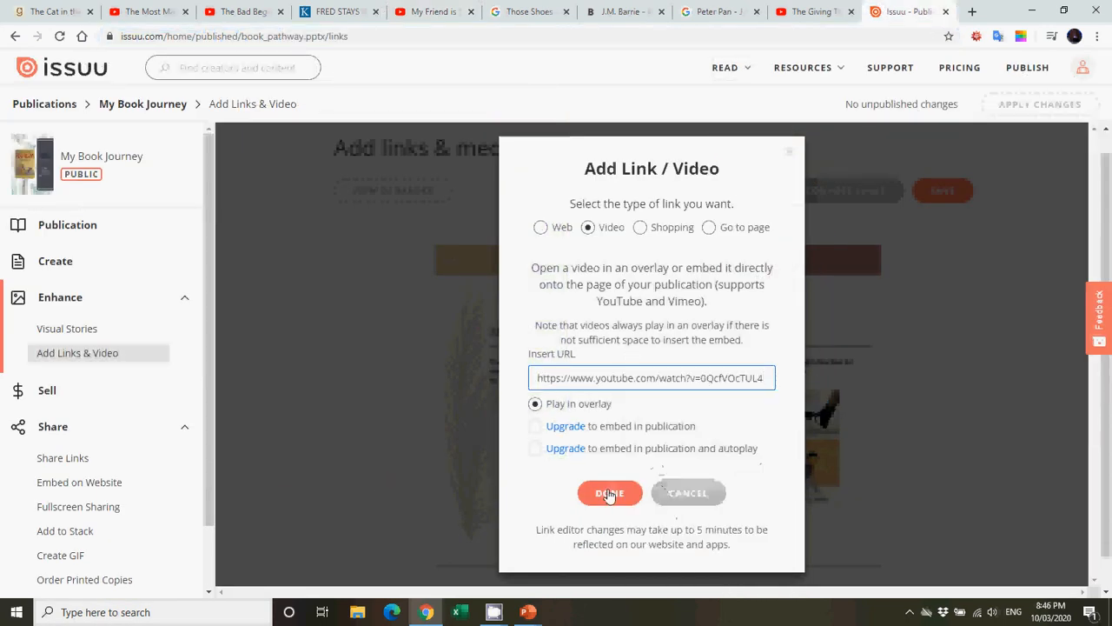
left_click(610, 493)
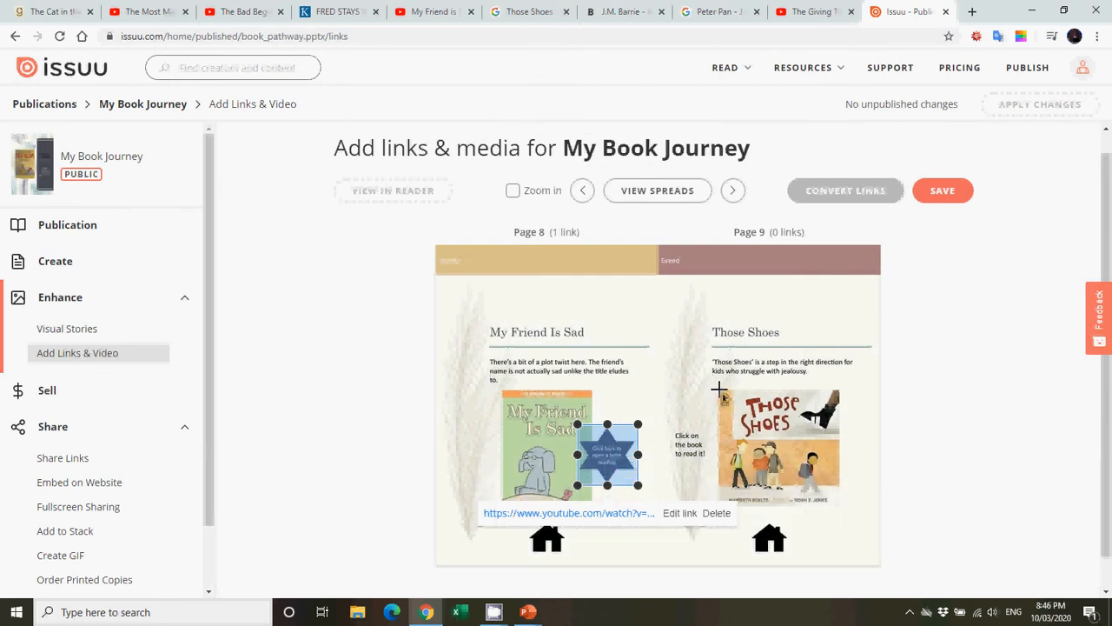
Step: Draw a link area over the Those Shoes cover on page 9 and copy the book's Google Books address
left_click_drag(719, 388, 840, 510)
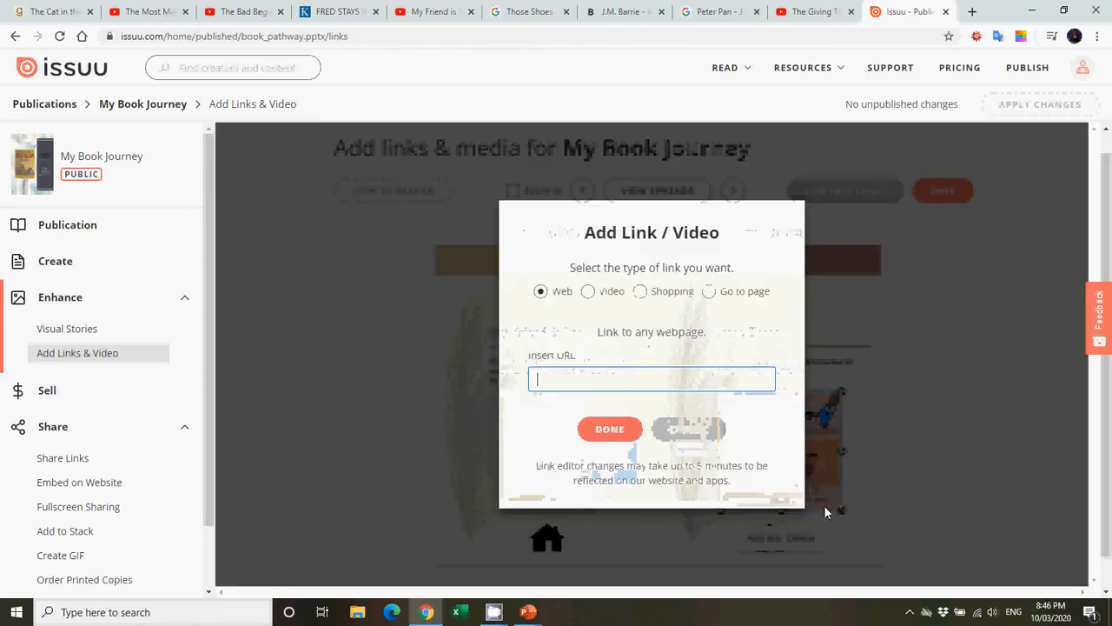
left_click(527, 11)
left_click(469, 37)
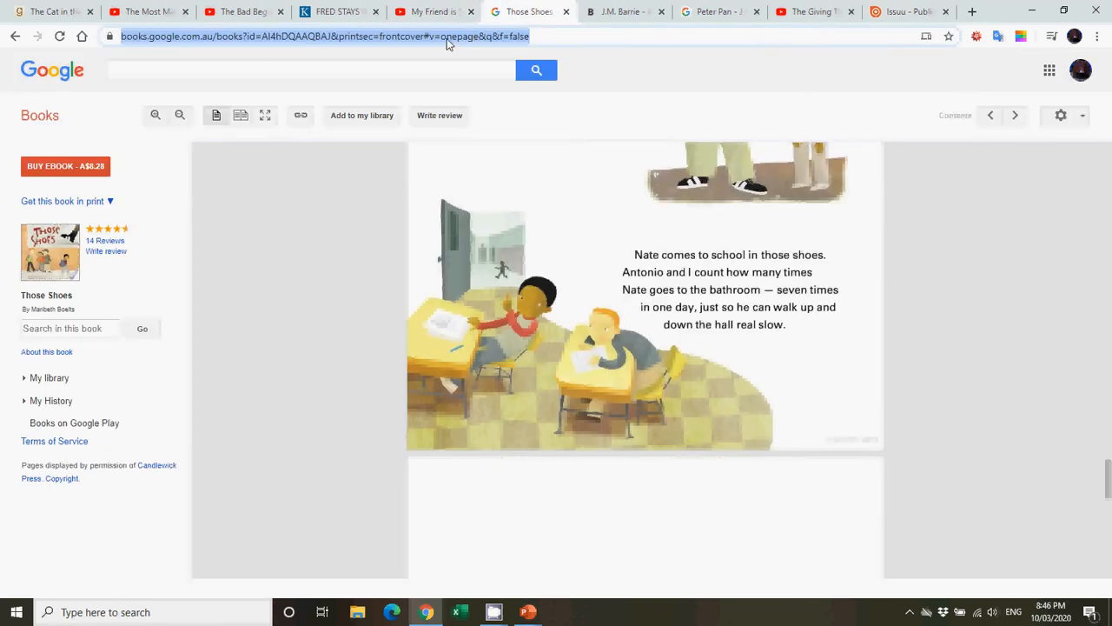
right_click(447, 38)
left_click(476, 136)
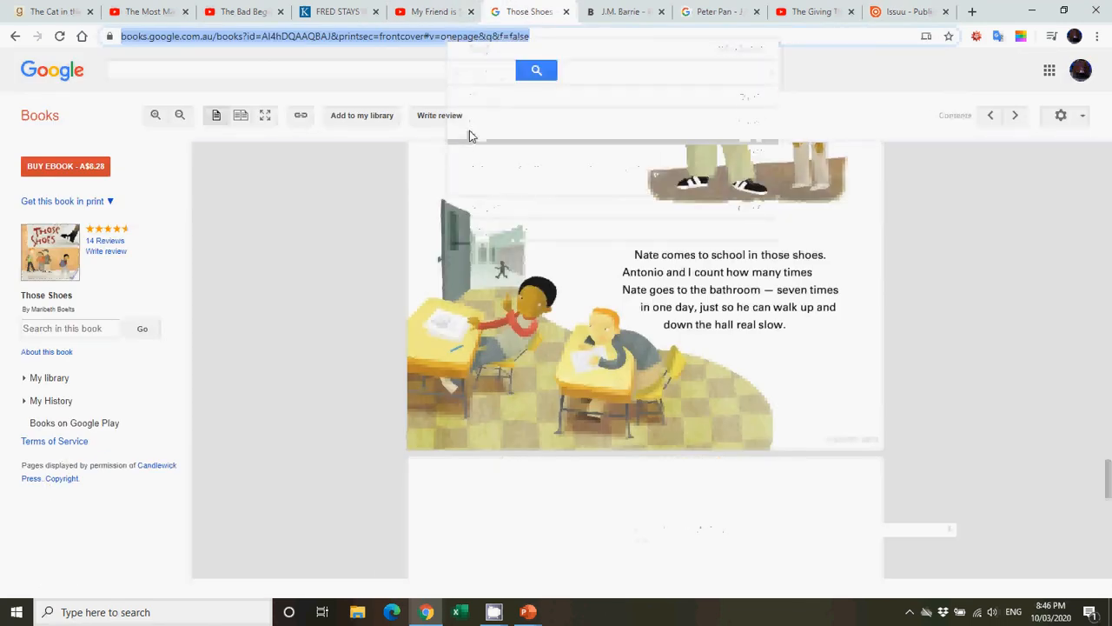
scroll(501, 192, "up", 20)
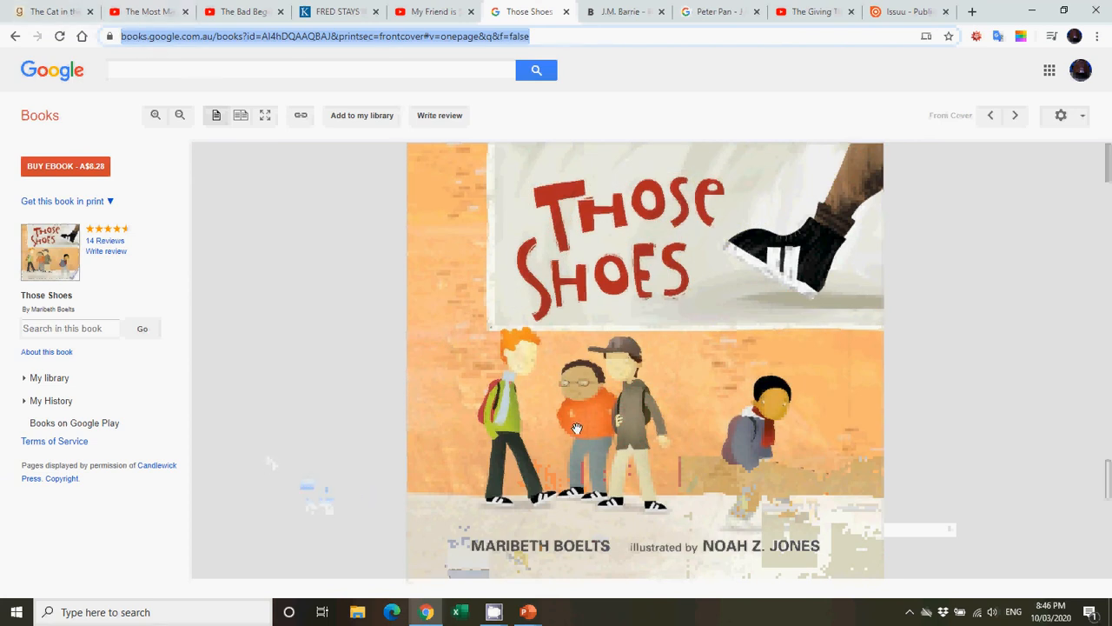
Step: Insert the copied Google Books address as the web link for the Those Shoes cover on page 9
scroll(577, 428, "down", 5)
scroll(577, 428, "down", 8)
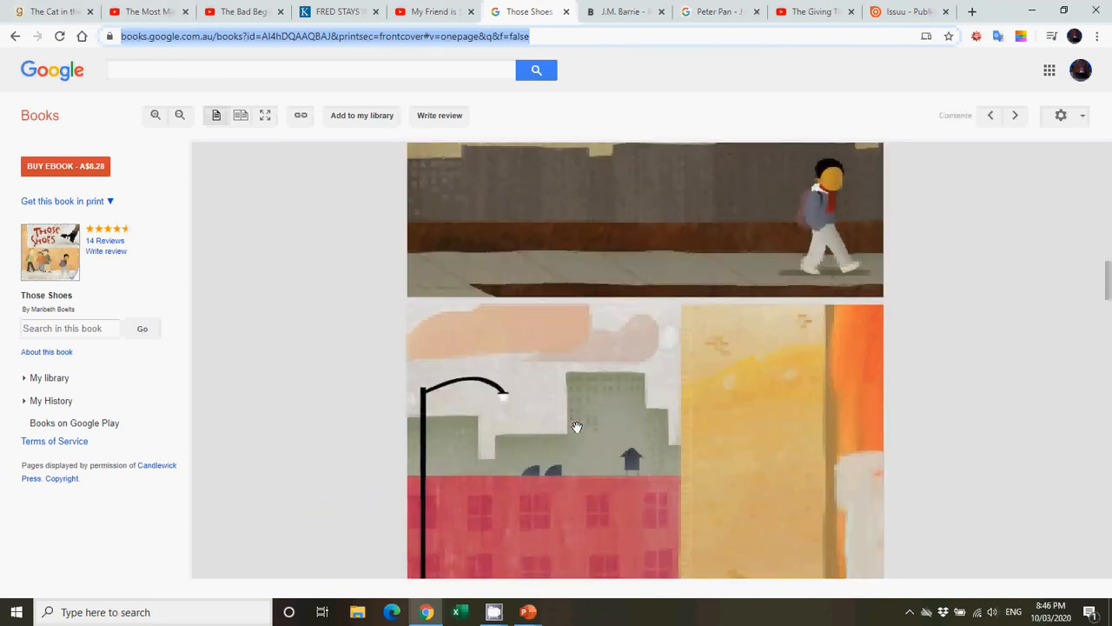
scroll(577, 428, "down", 8)
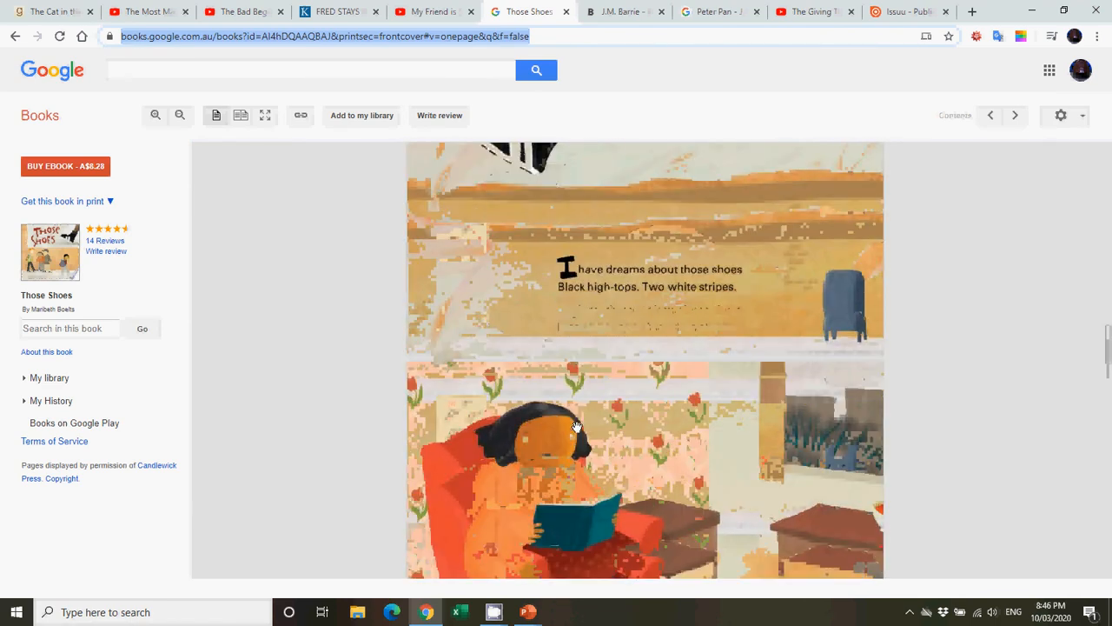
scroll(577, 427, "up", 3)
scroll(577, 427, "up", 5)
left_click(908, 12)
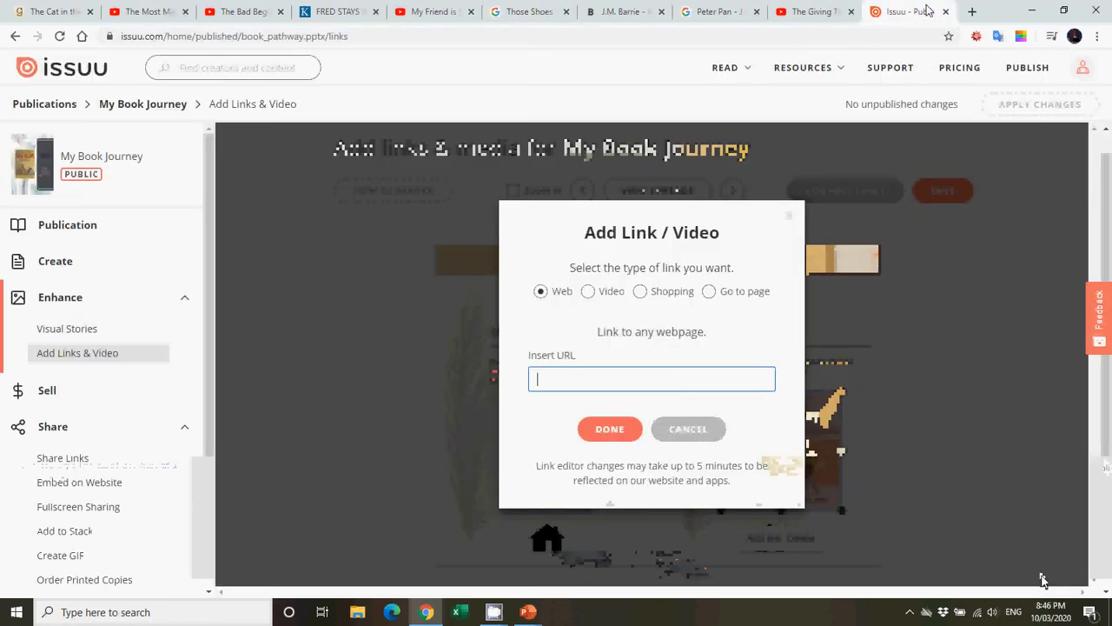
right_click(668, 383)
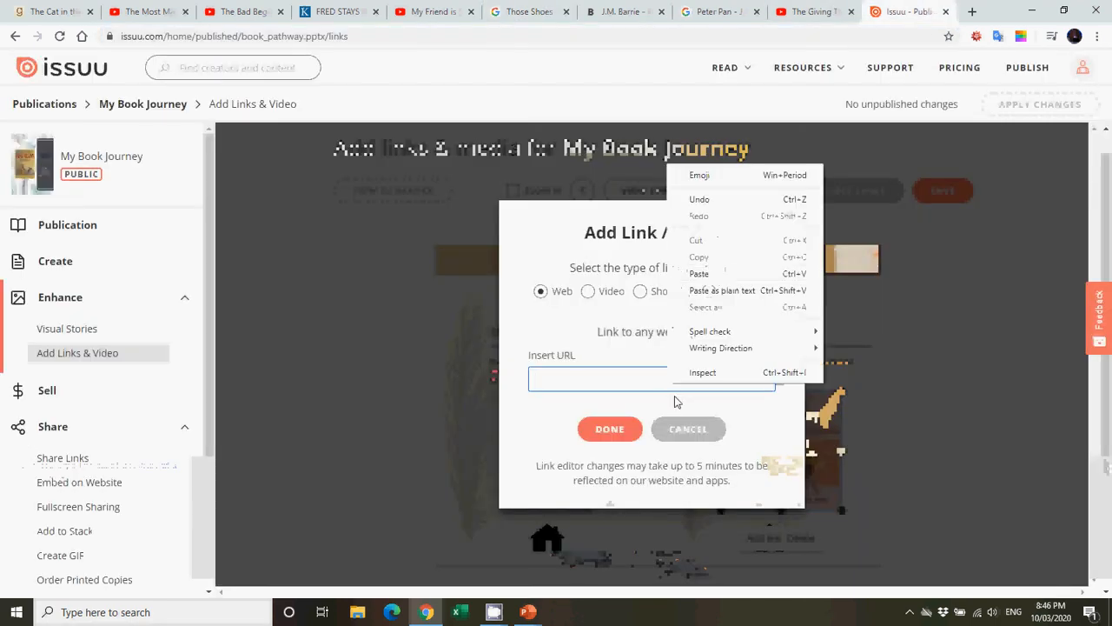
left_click(718, 278)
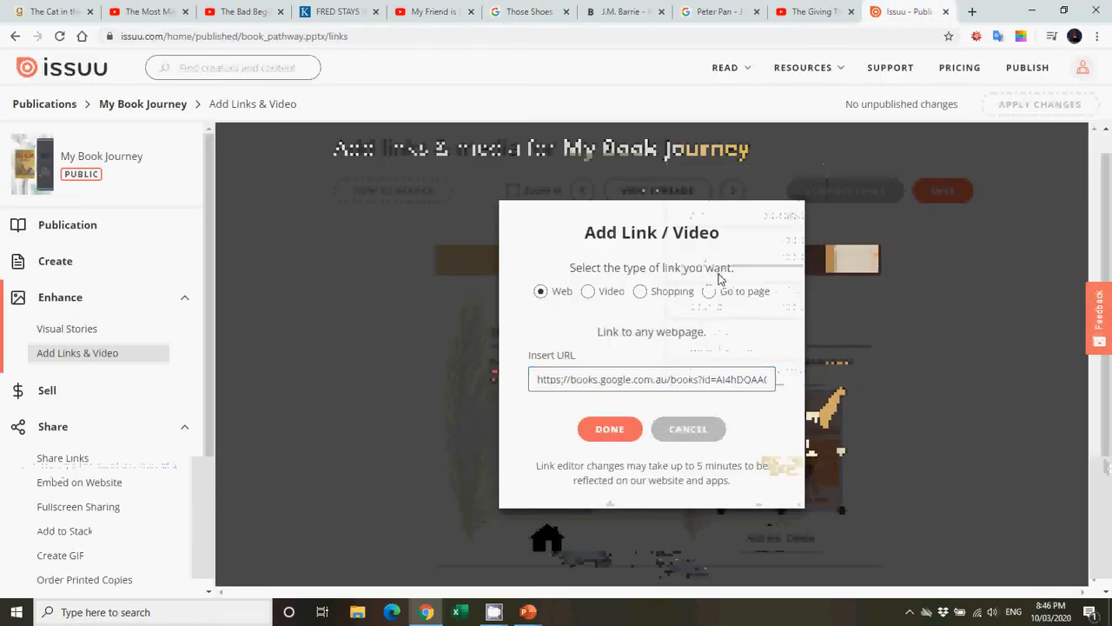
left_click(596, 437)
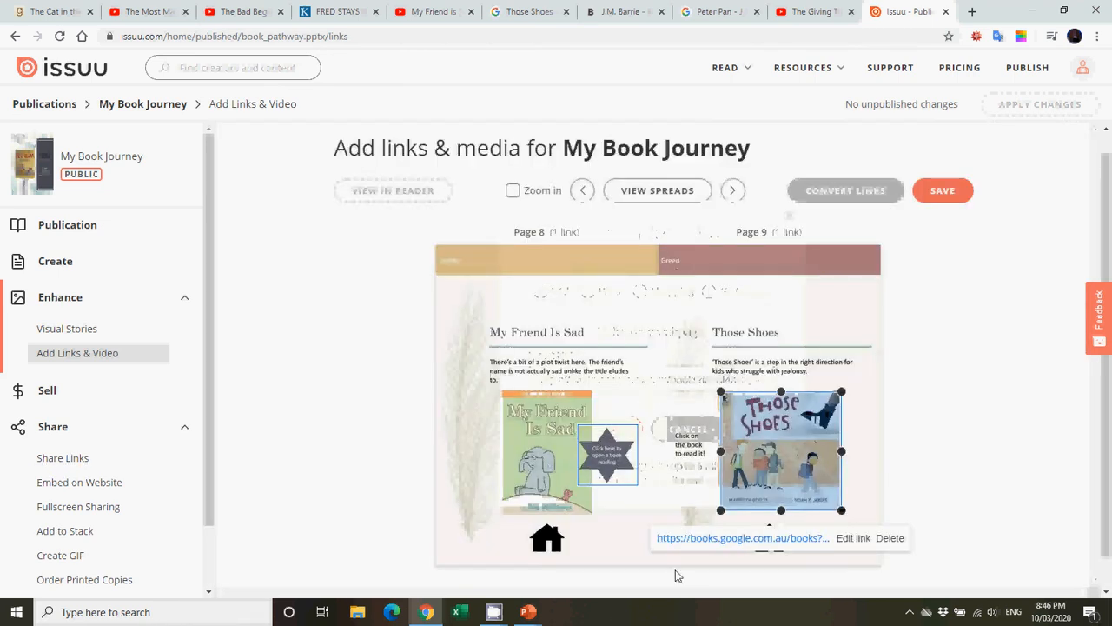
Step: Draw a link area over the author portrait on page 10 and copy the address of J.M. Barrie's biography.com page
left_click(735, 190)
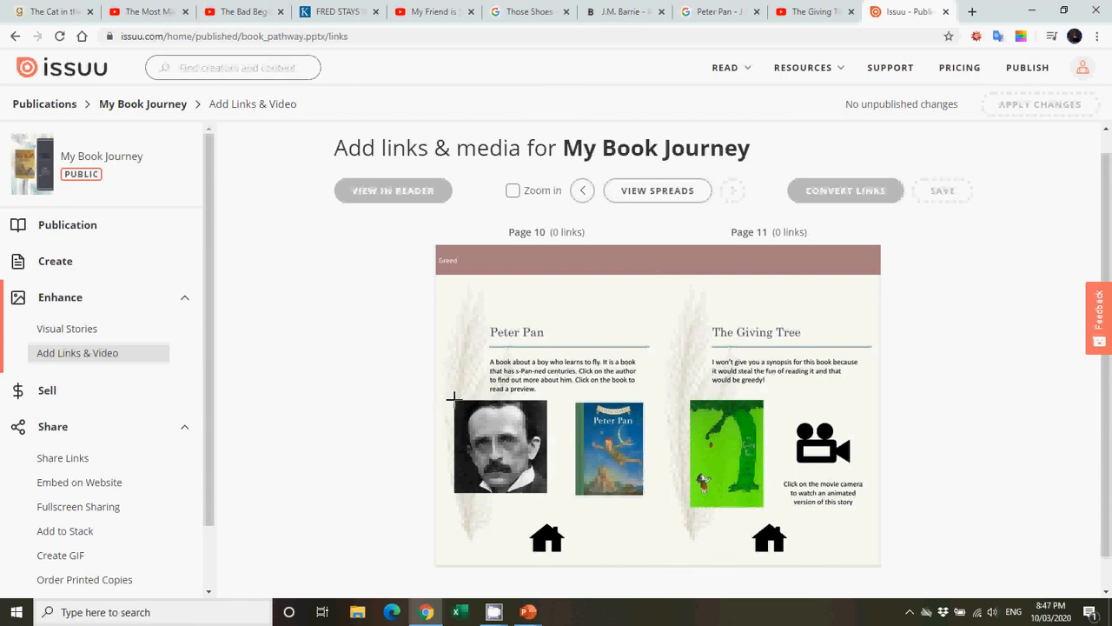
left_click_drag(454, 398, 546, 492)
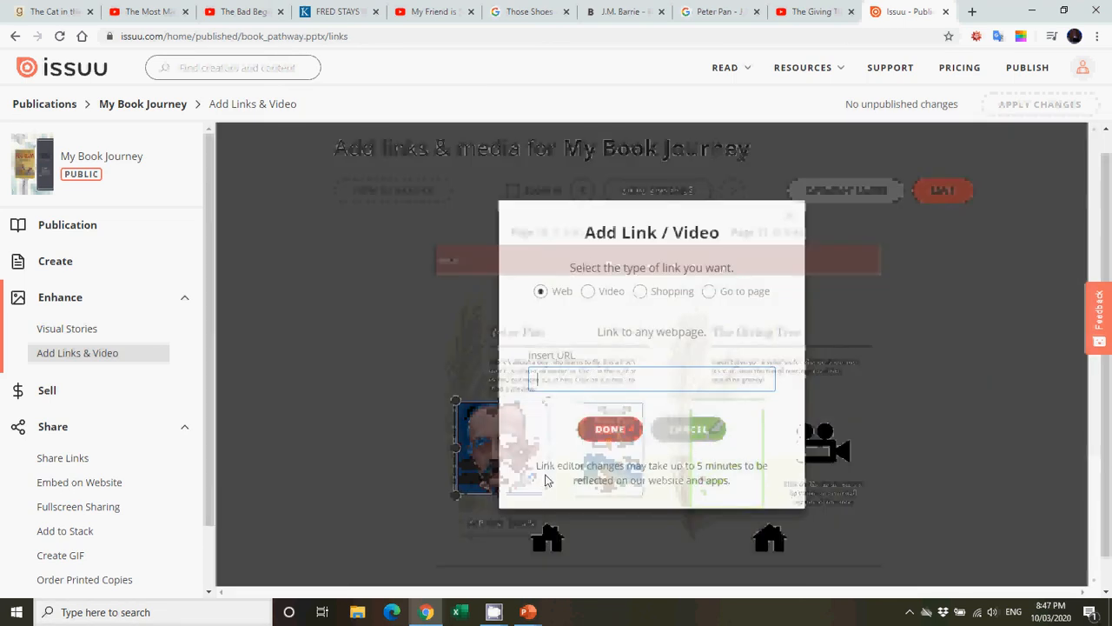
left_click(619, 11)
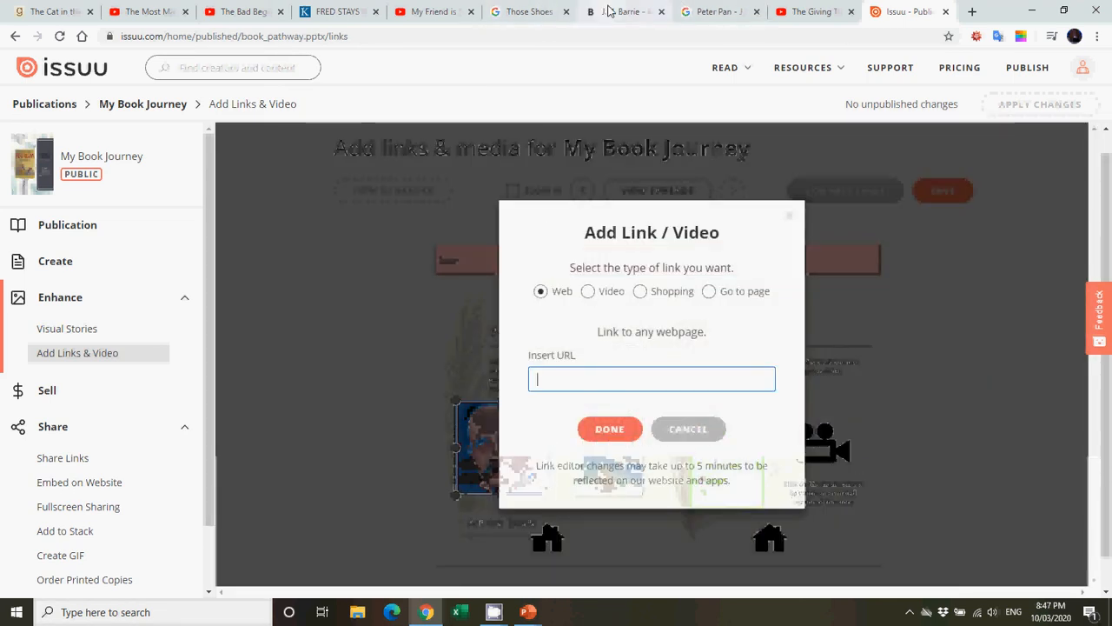
left_click(434, 41)
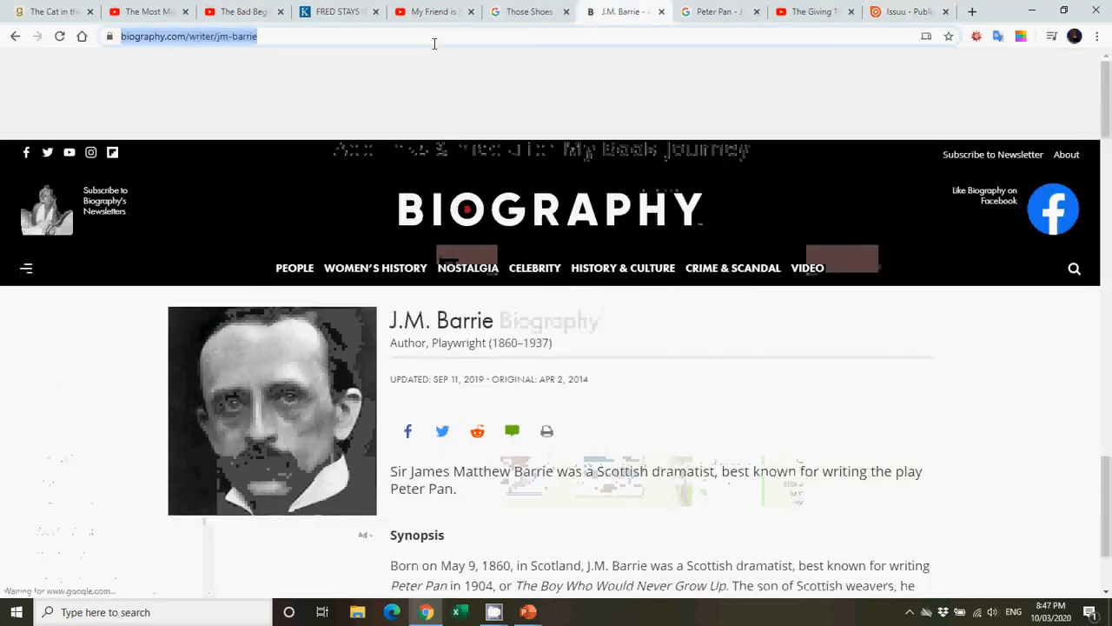
left_click(212, 38)
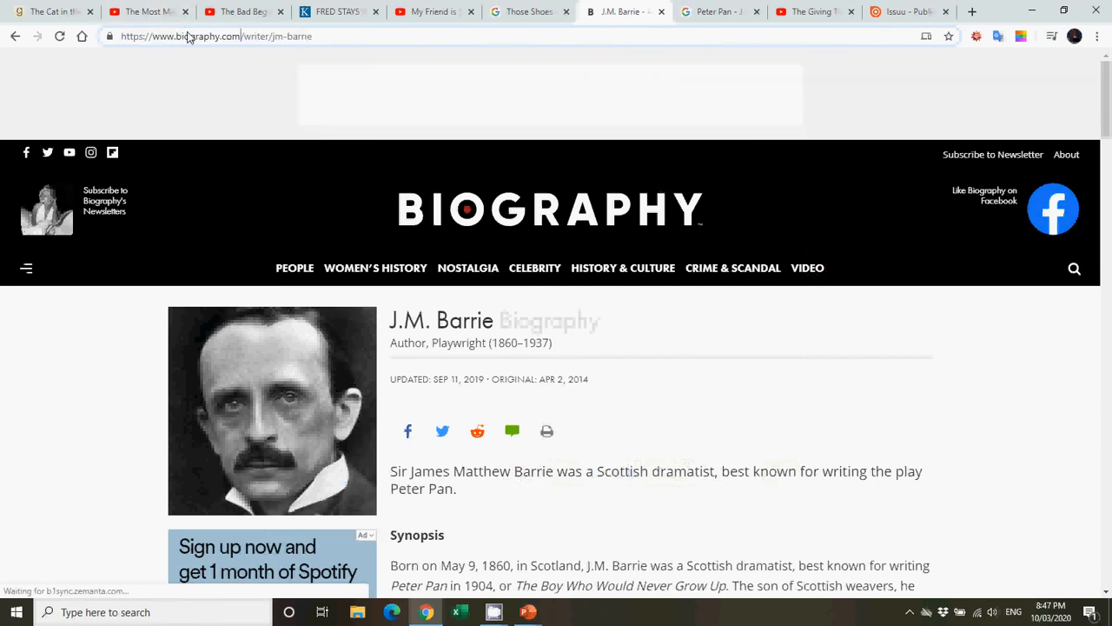
triple_click(213, 38)
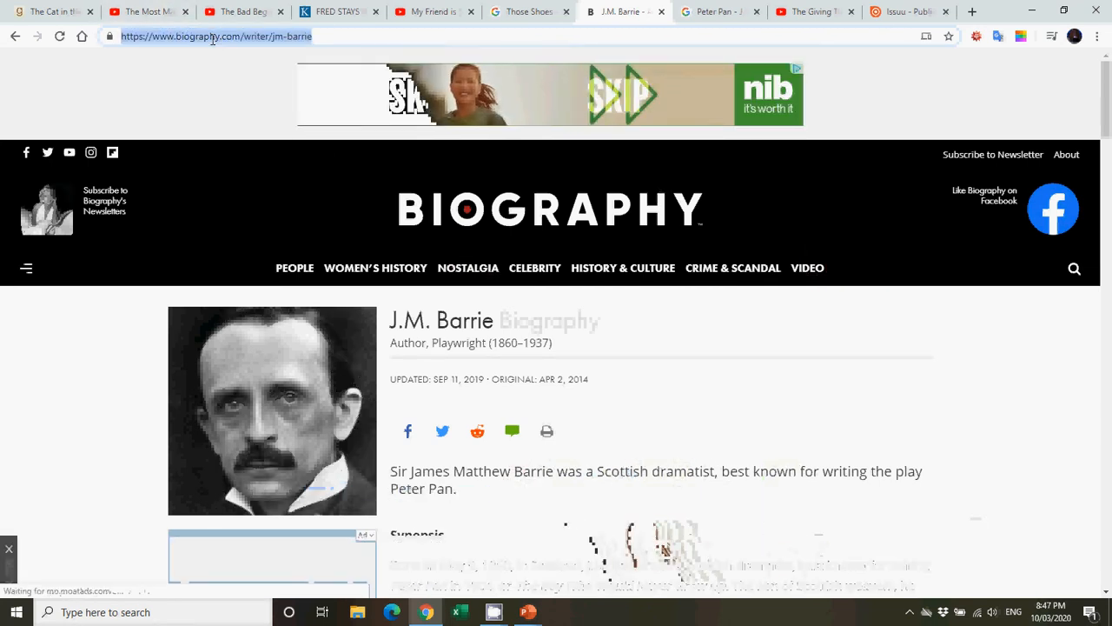
right_click(212, 39)
left_click(243, 139)
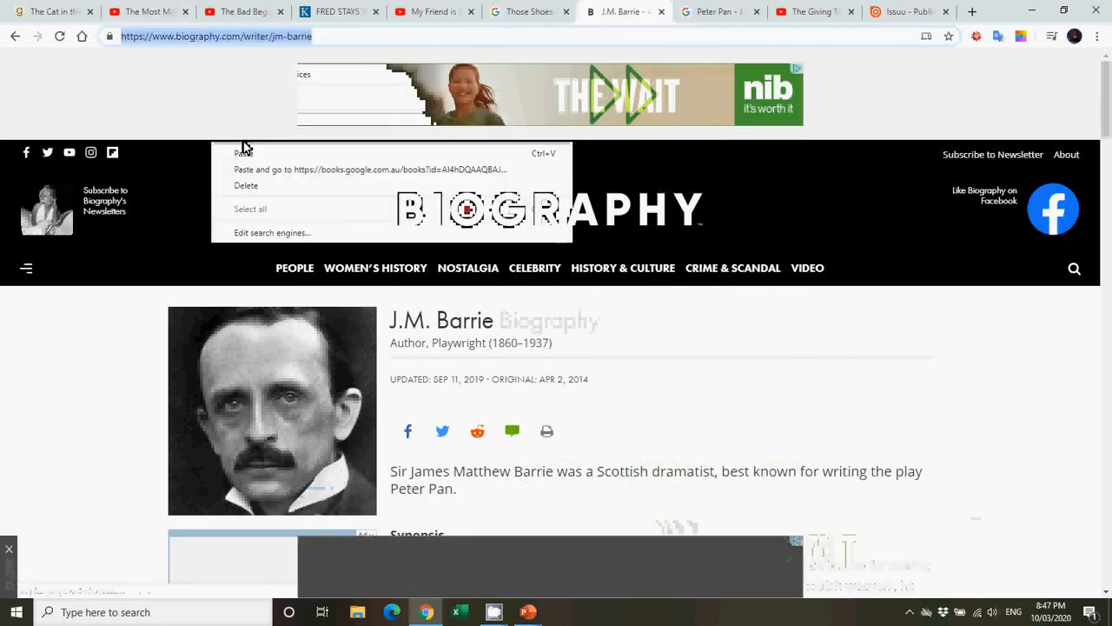
Step: Insert the copied biography.com/writer/jm-barrie address as the portrait's web link
left_click(908, 11)
key("ctrl+v")
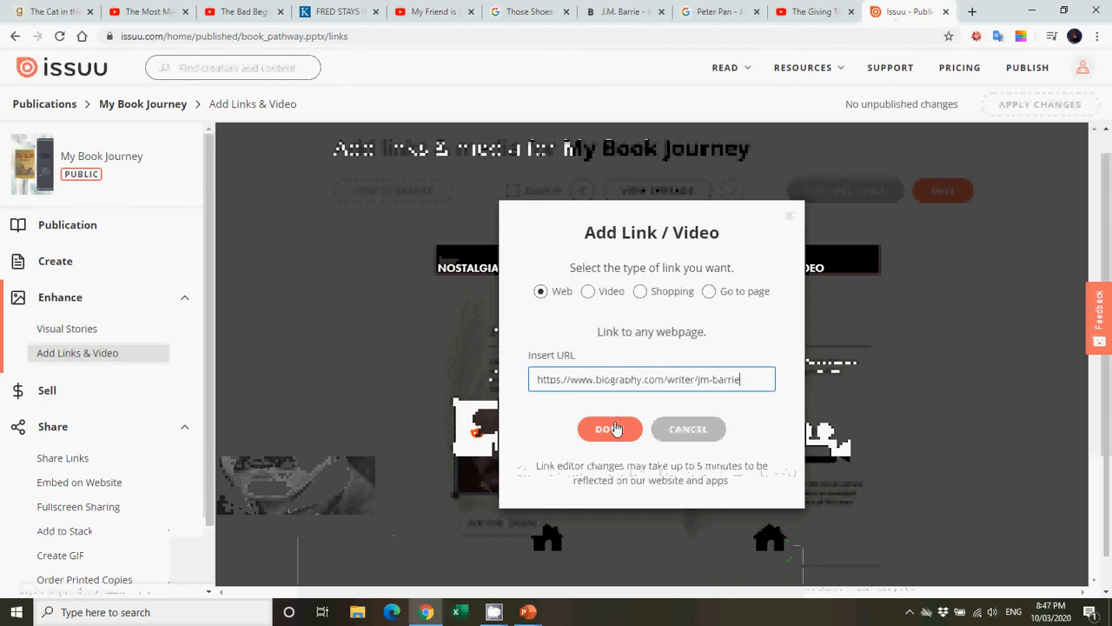
left_click(610, 428)
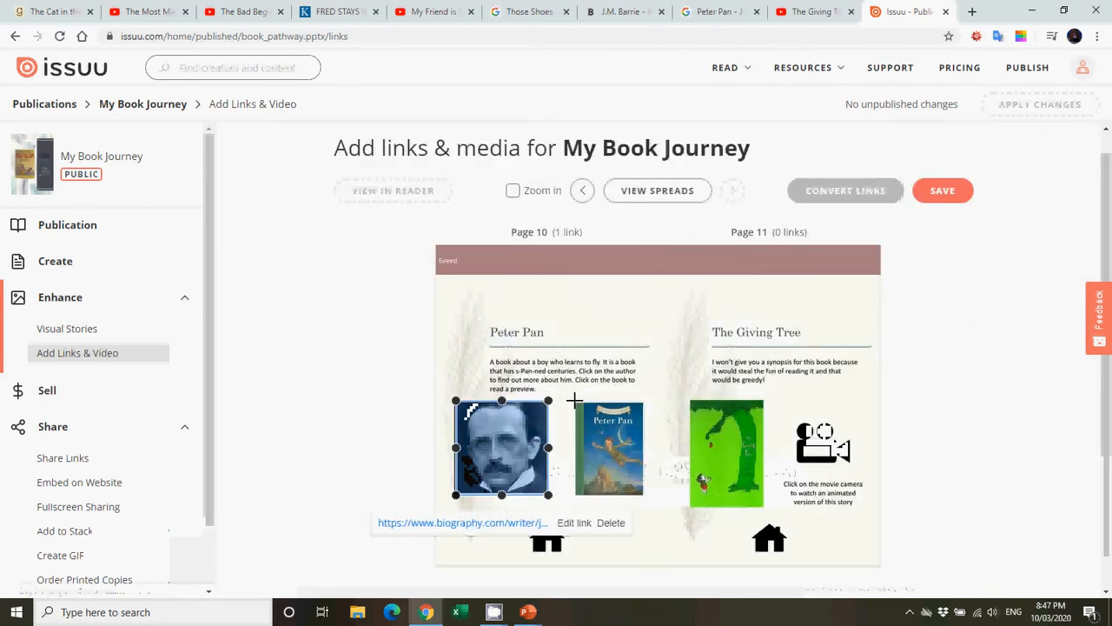
Step: Draw a link area over the Peter Pan cover on page 10 and copy the book's Google Books address
left_click_drag(574, 401, 642, 495)
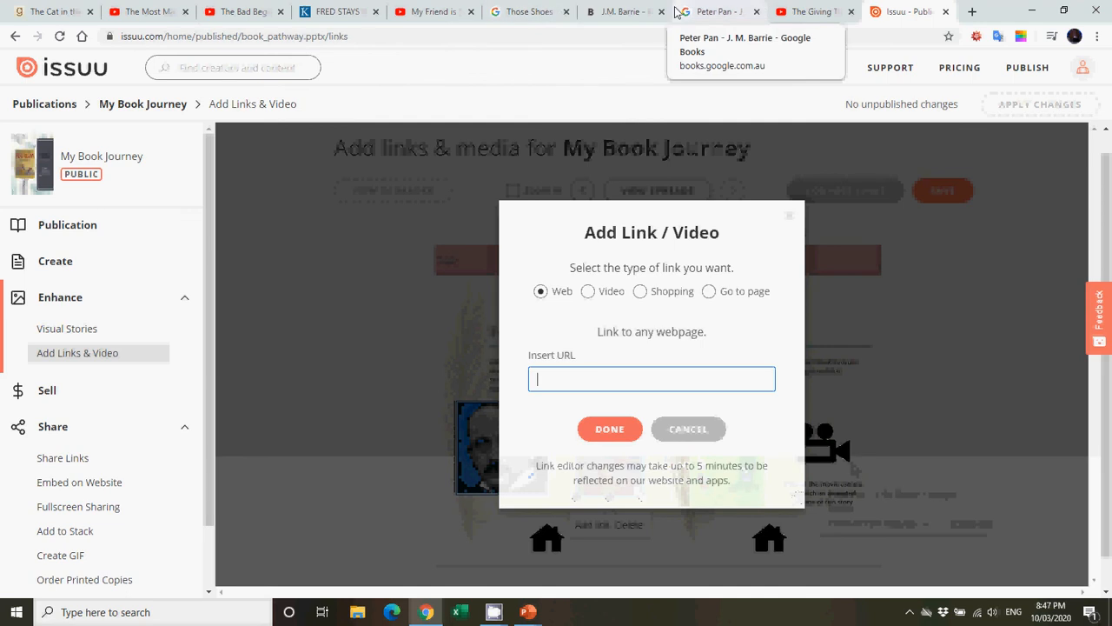
left_click(695, 11)
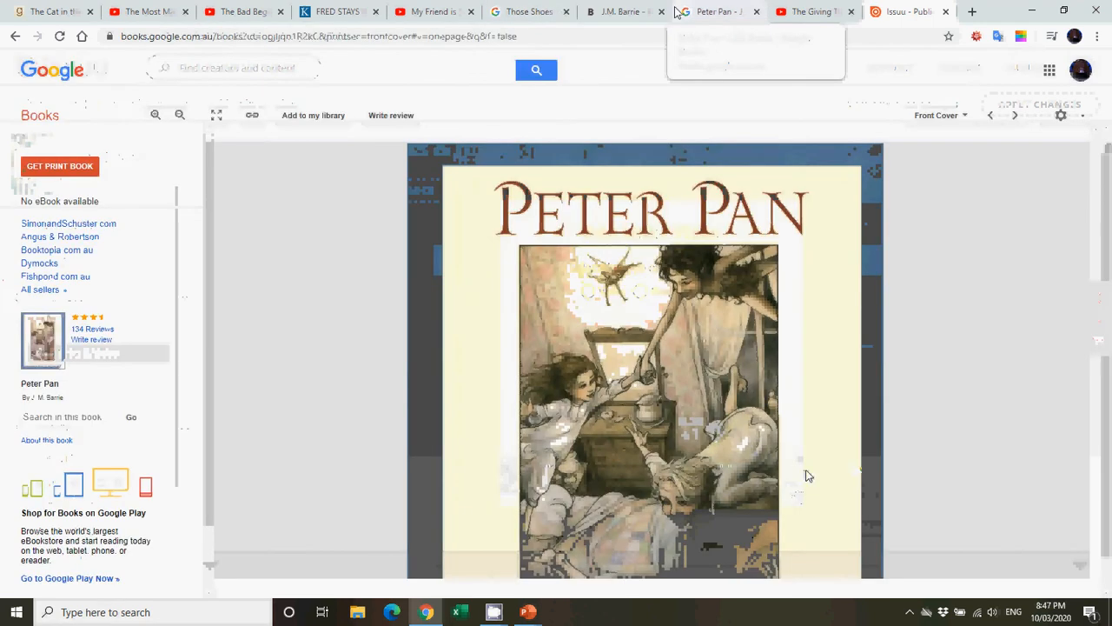
left_click(504, 36)
right_click(504, 36)
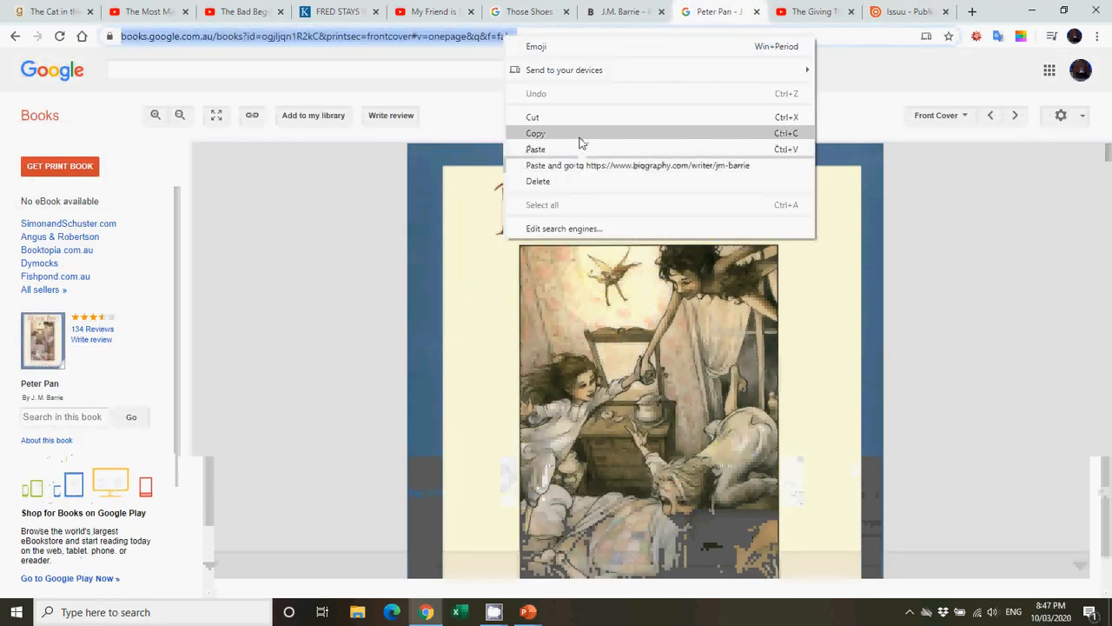
left_click(579, 139)
Step: Insert the copied Google Books address as the Peter Pan cover's web link
left_click(880, 12)
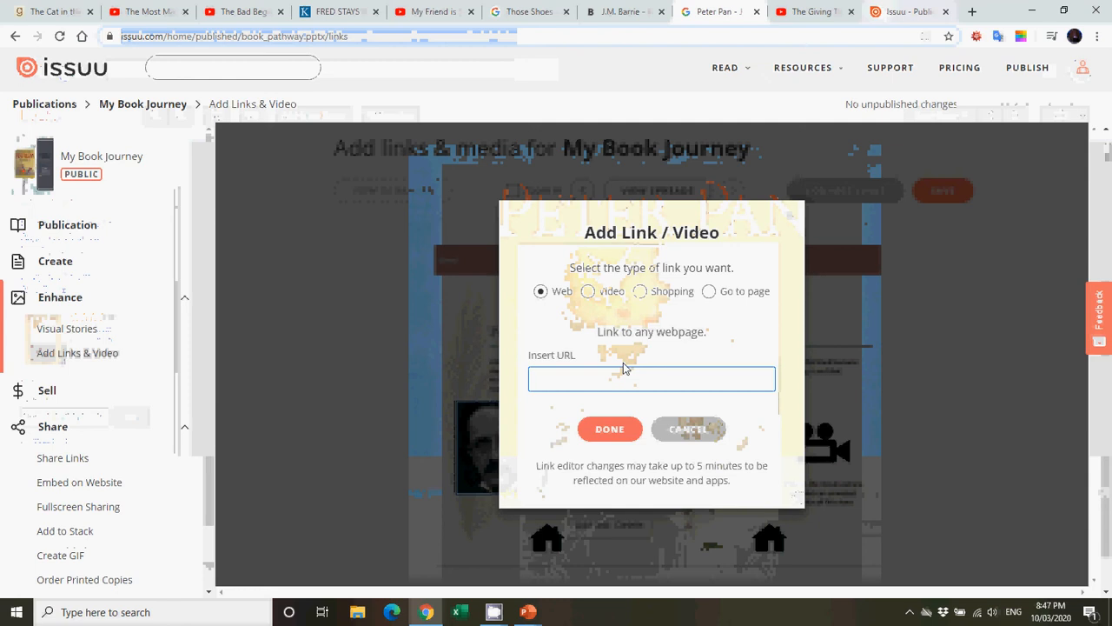
right_click(612, 382)
left_click(648, 275)
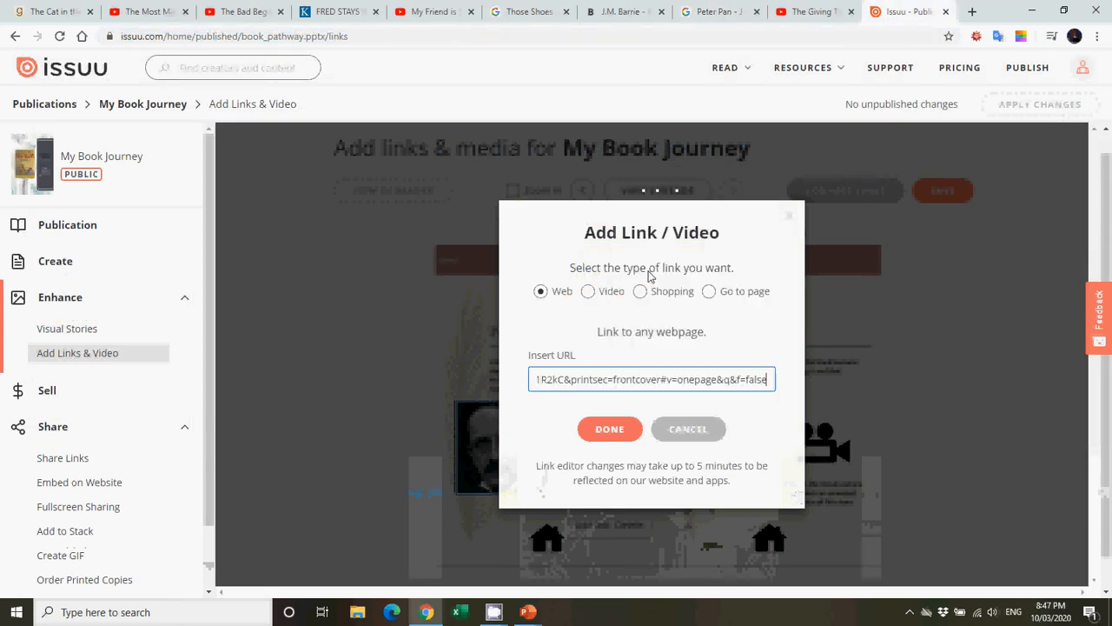
left_click(609, 430)
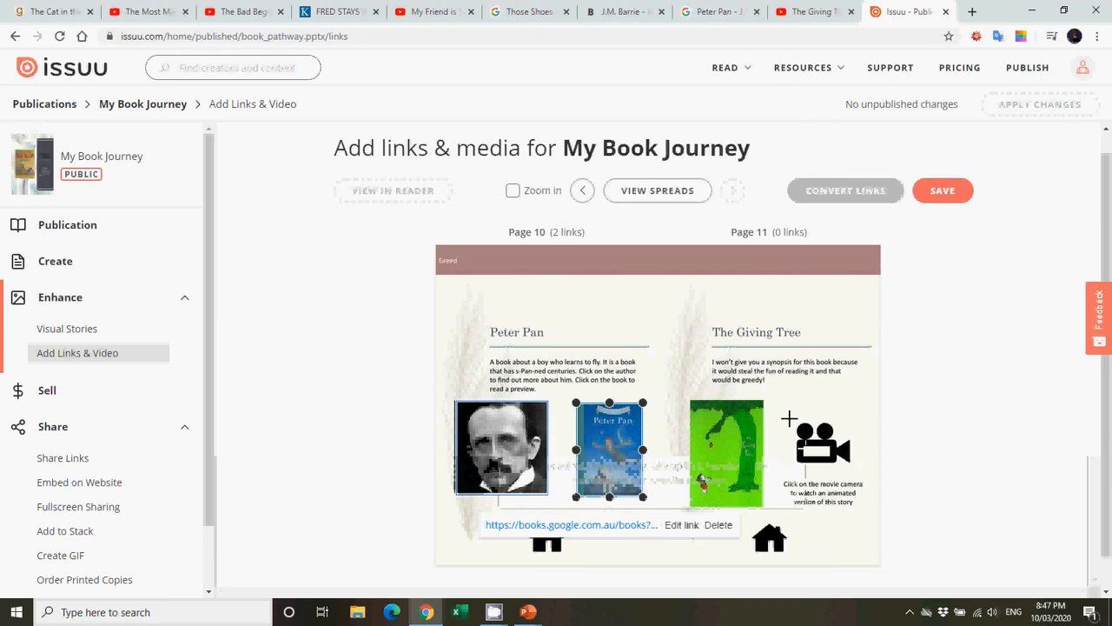
Step: Draw a video link area over the movie camera on page 11 and copy The Giving Tree video's YouTube address
left_click_drag(789, 417, 855, 469)
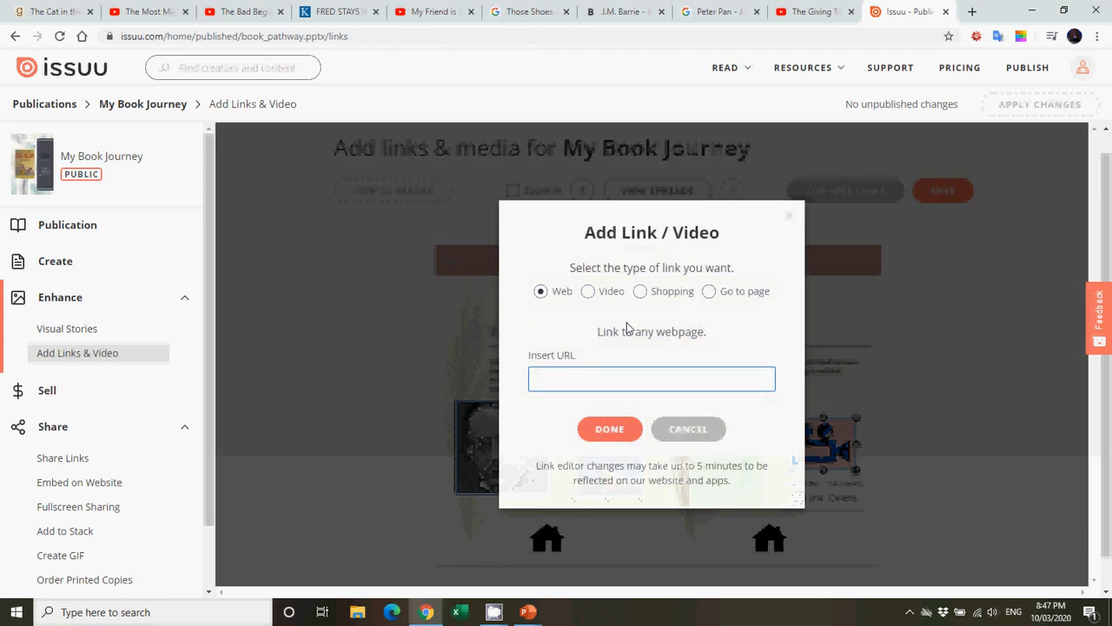
left_click(600, 295)
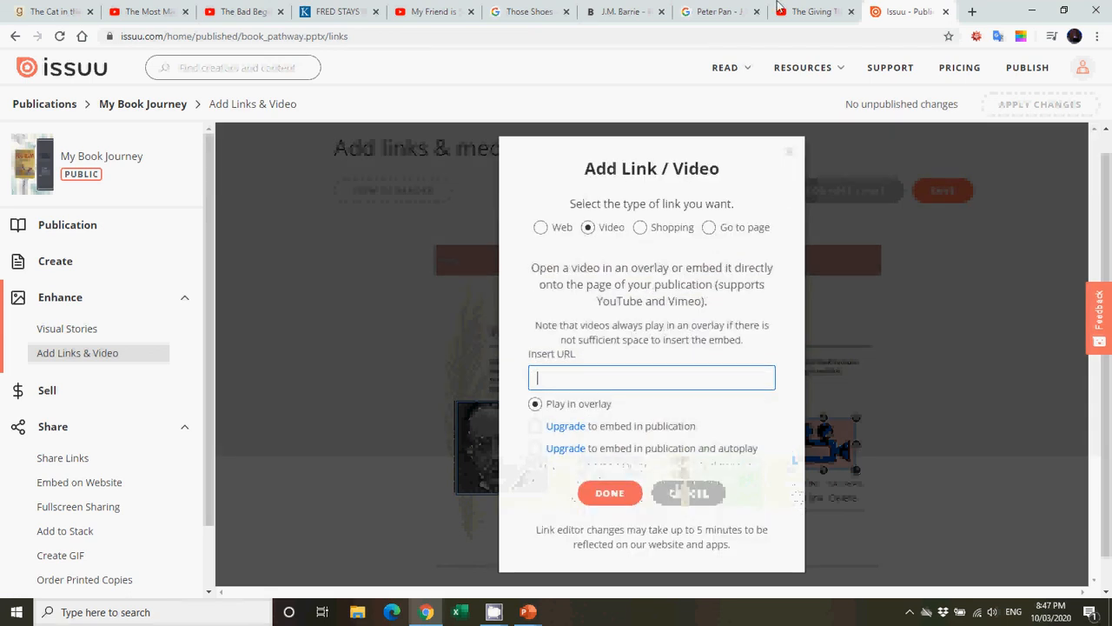
left_click(812, 11)
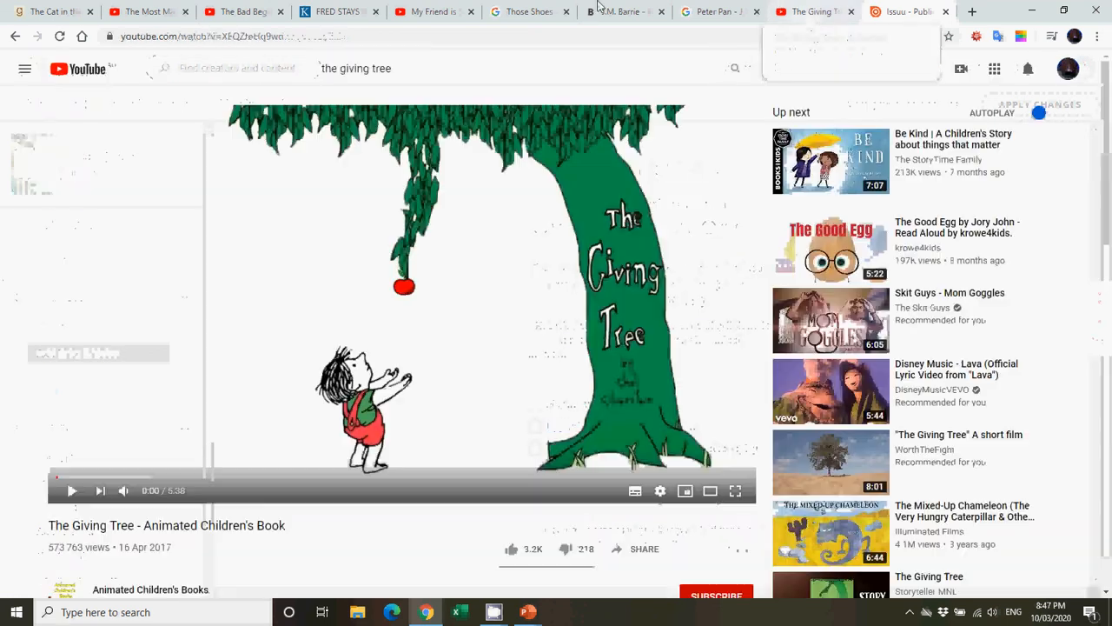
left_click(182, 39)
right_click(184, 44)
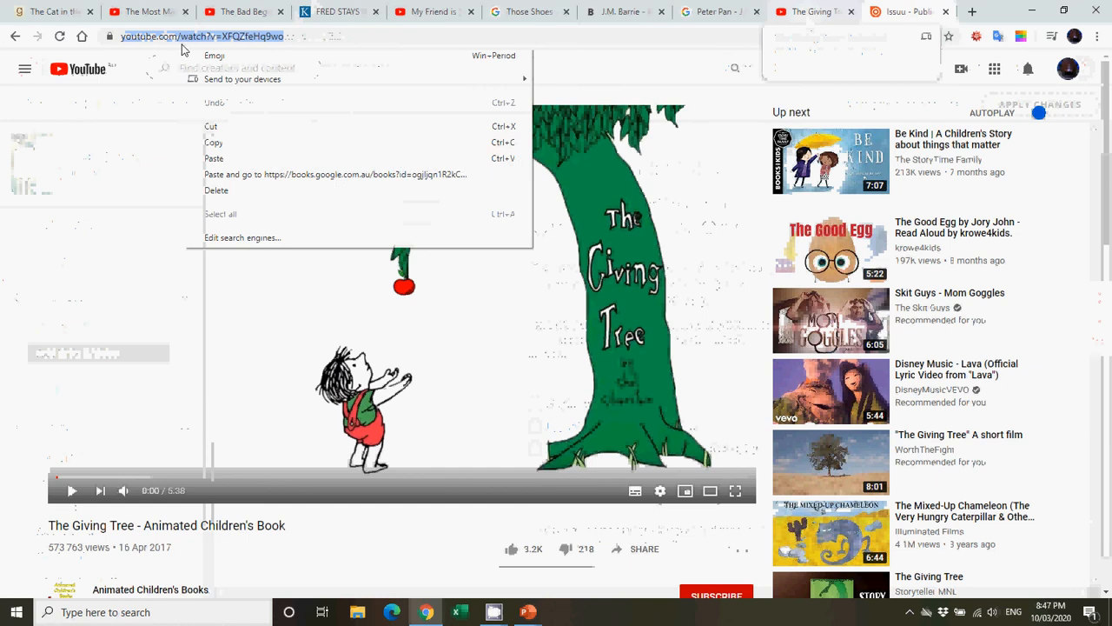
left_click(216, 143)
Step: Insert the copied YouTube address as the page 11 movie camera's video link, set to play in overlay
left_click(879, 10)
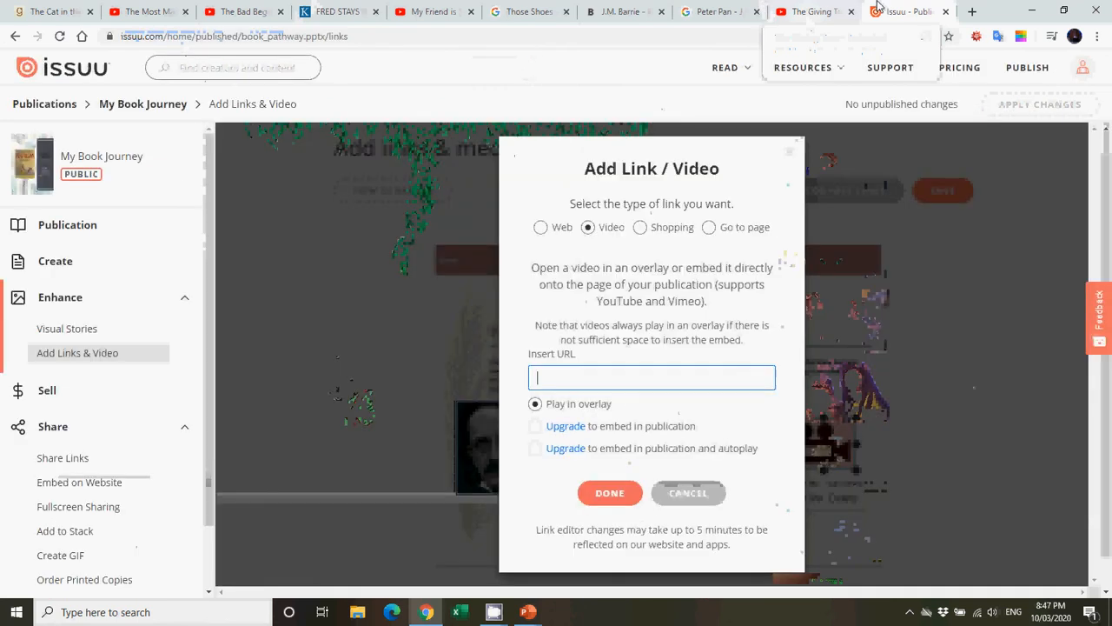
right_click(627, 383)
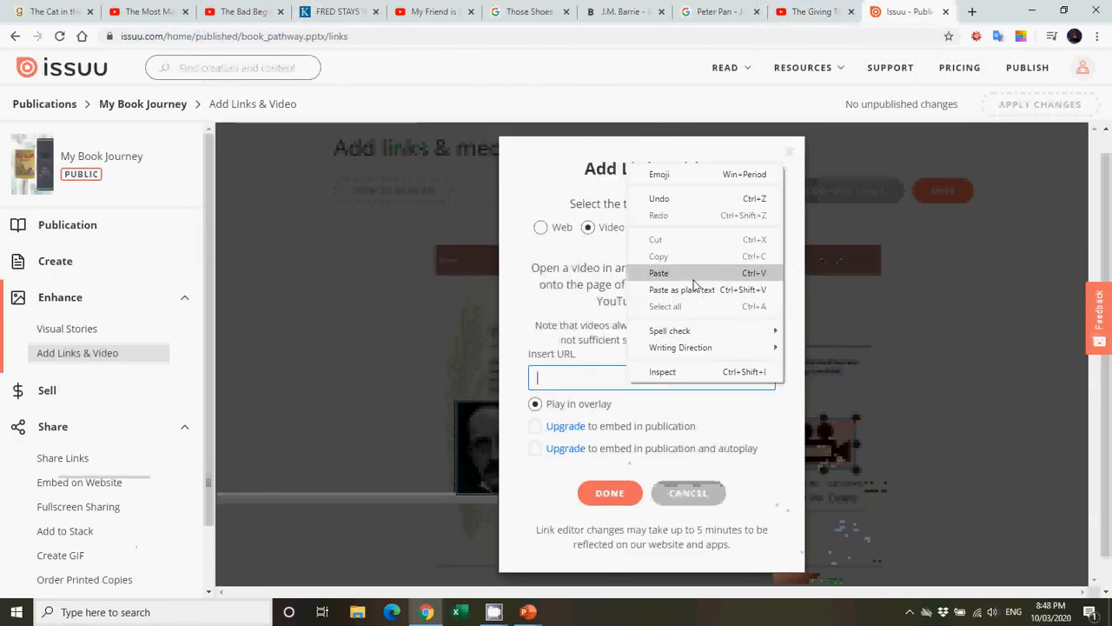
left_click(647, 278)
left_click(610, 493)
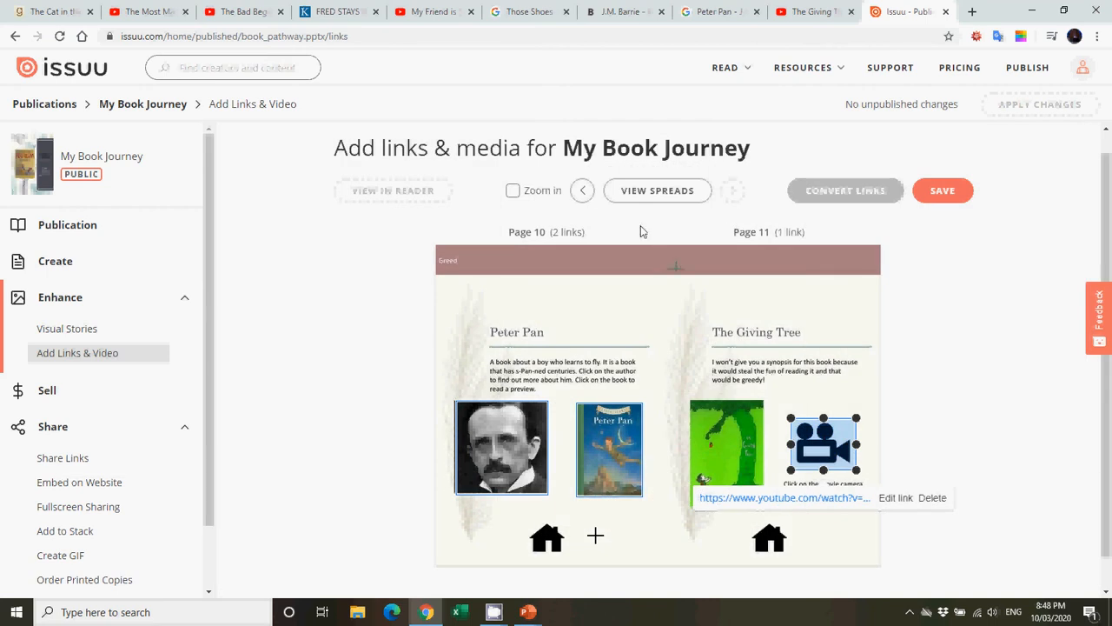
Step: Draw a link area over the house icon on page 3 and make it go to page 2
left_click(586, 193)
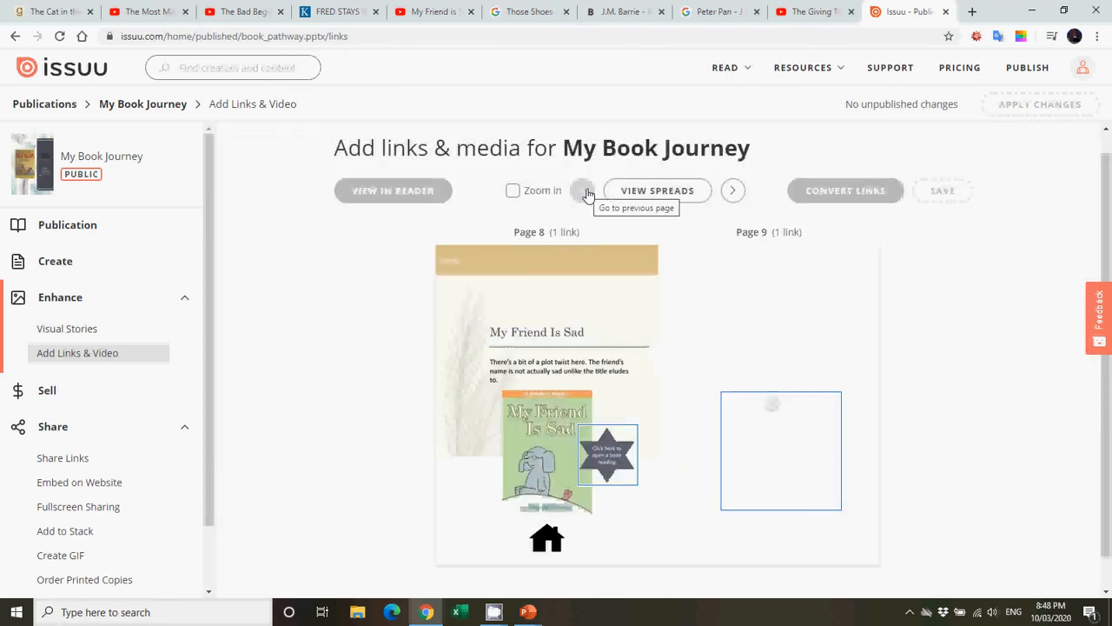
left_click(587, 193)
left_click(586, 193)
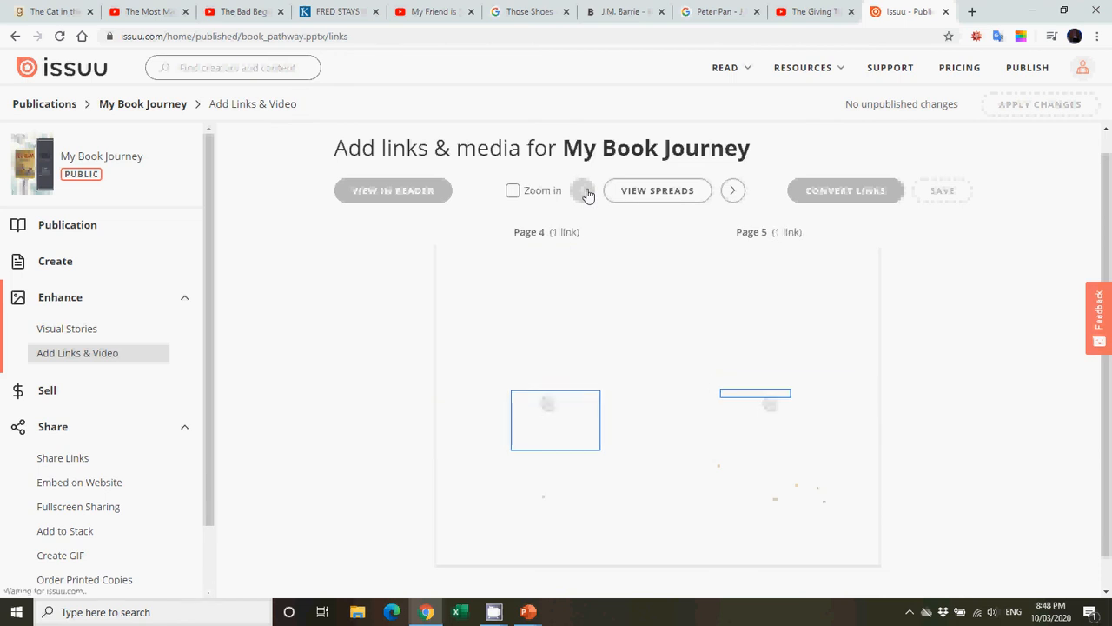
left_click(586, 193)
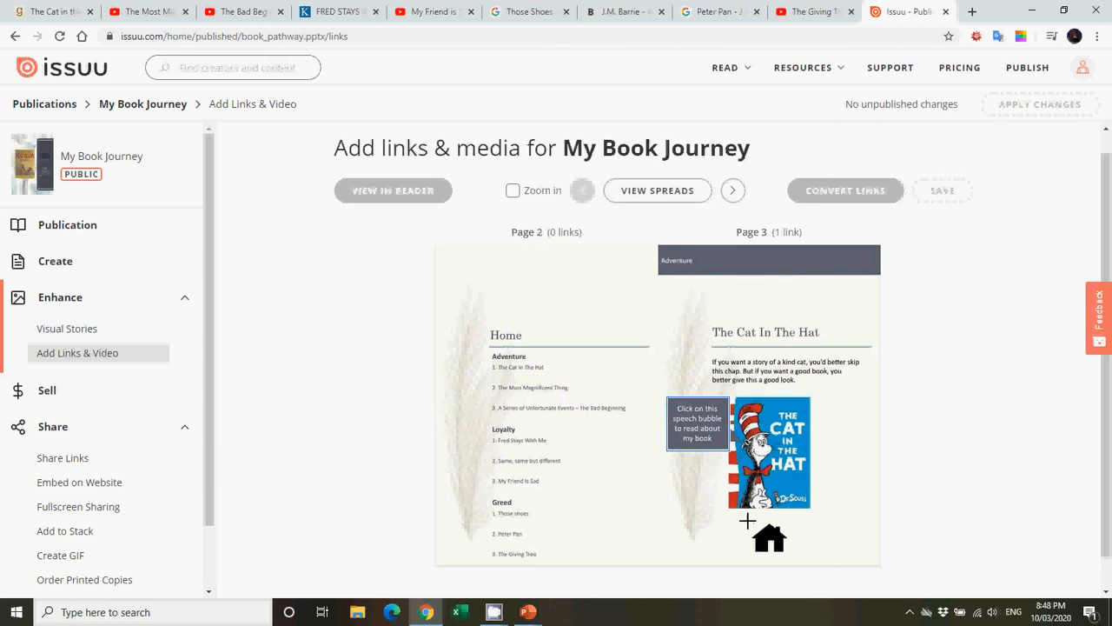
mouse_move(747, 521)
left_mouse_down()
mouse_move(800, 568)
mouse_move(791, 556)
left_mouse_up()
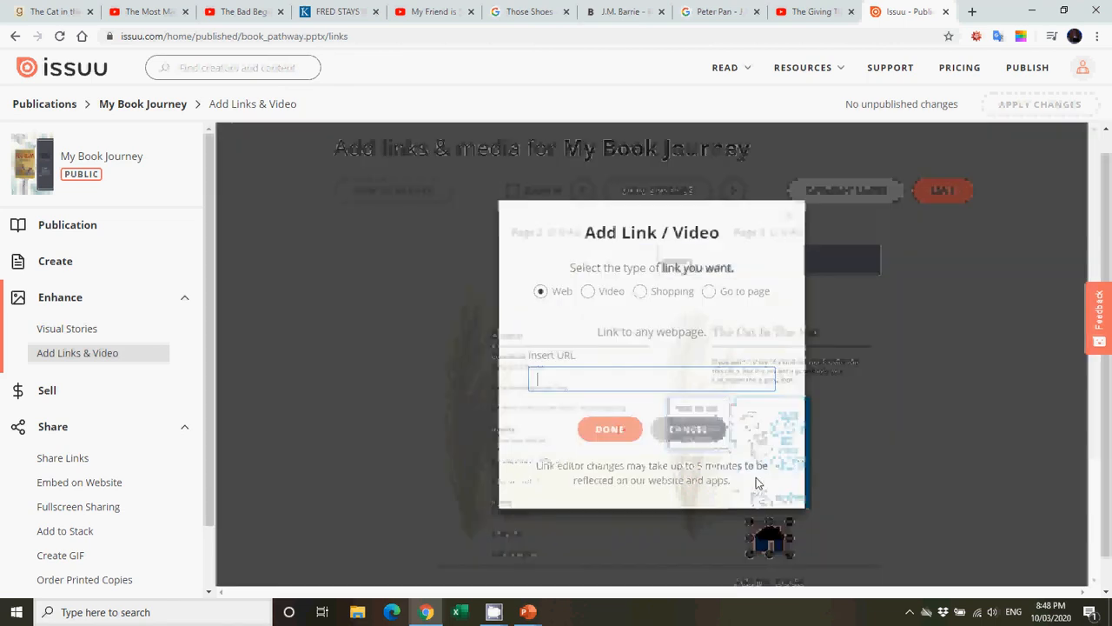
left_click(710, 291)
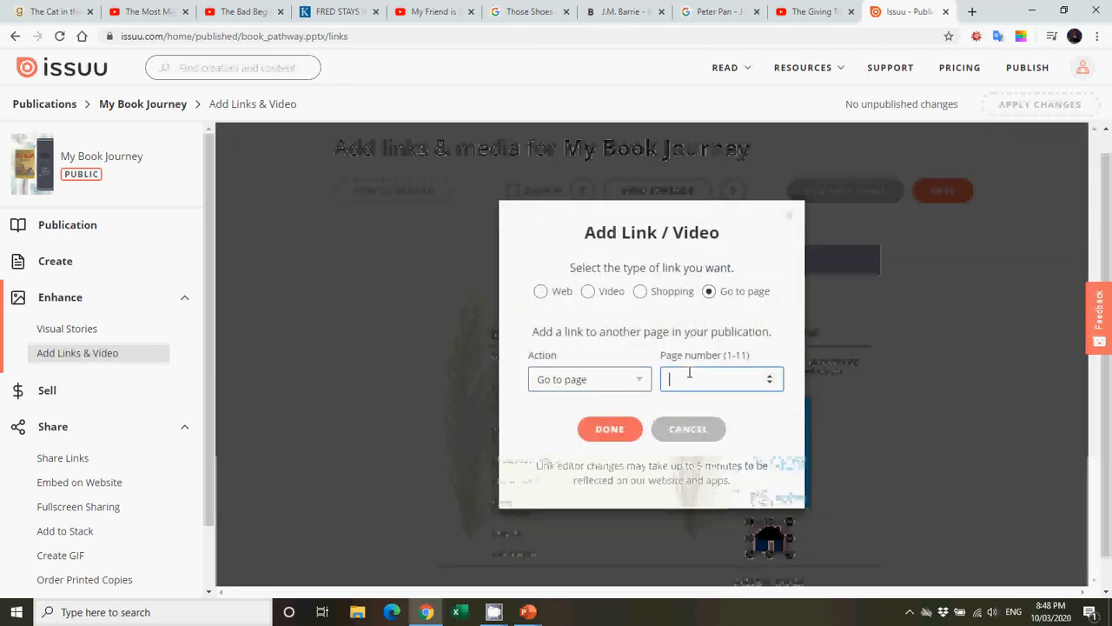
left_click(625, 431)
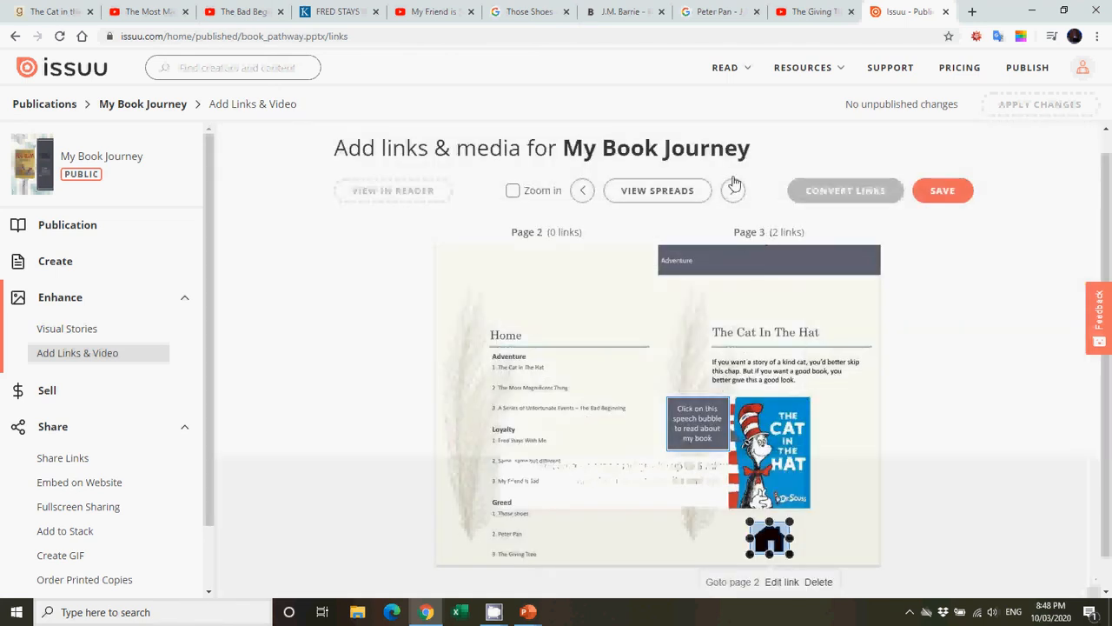
Step: Draw link areas over the house icons on pages 4 and 5 and make both go to page 2
left_click(734, 188)
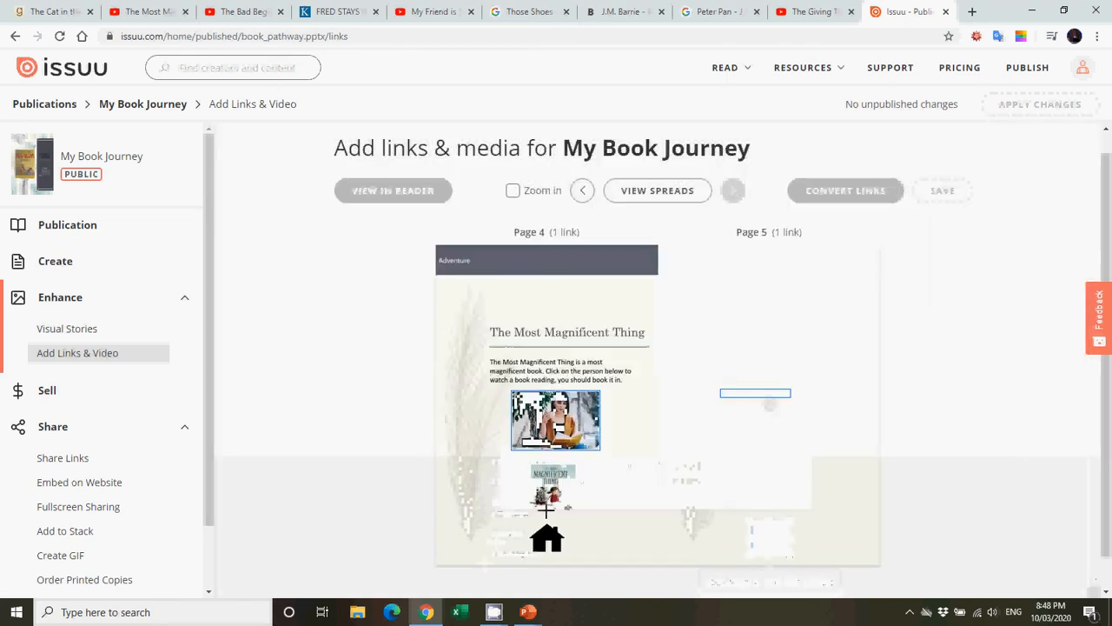
left_click_drag(526, 521, 573, 561)
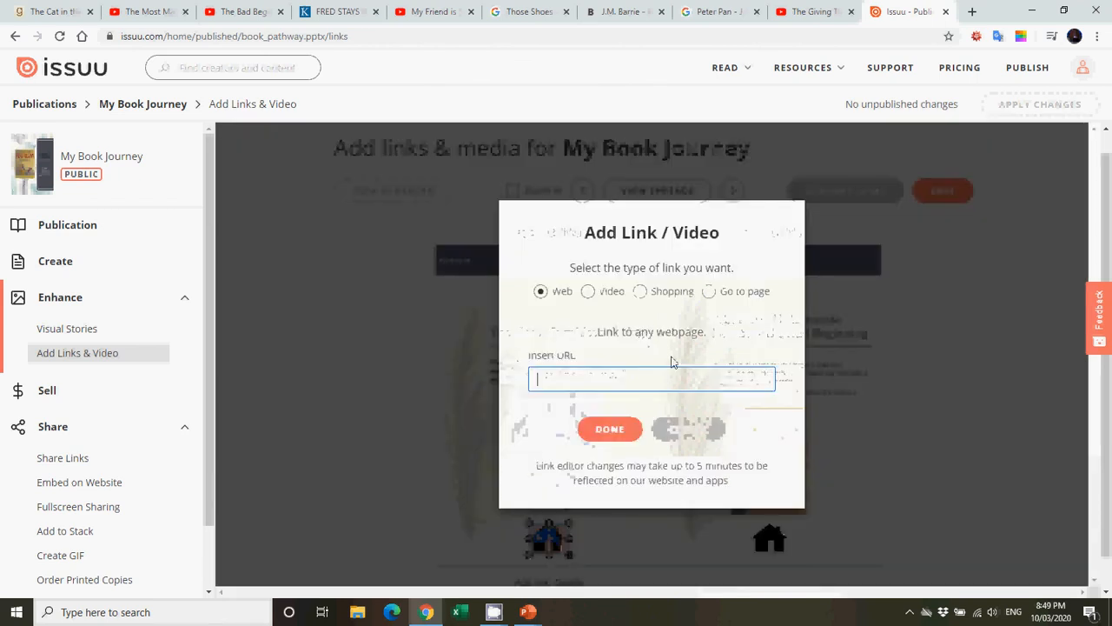
left_click(711, 293)
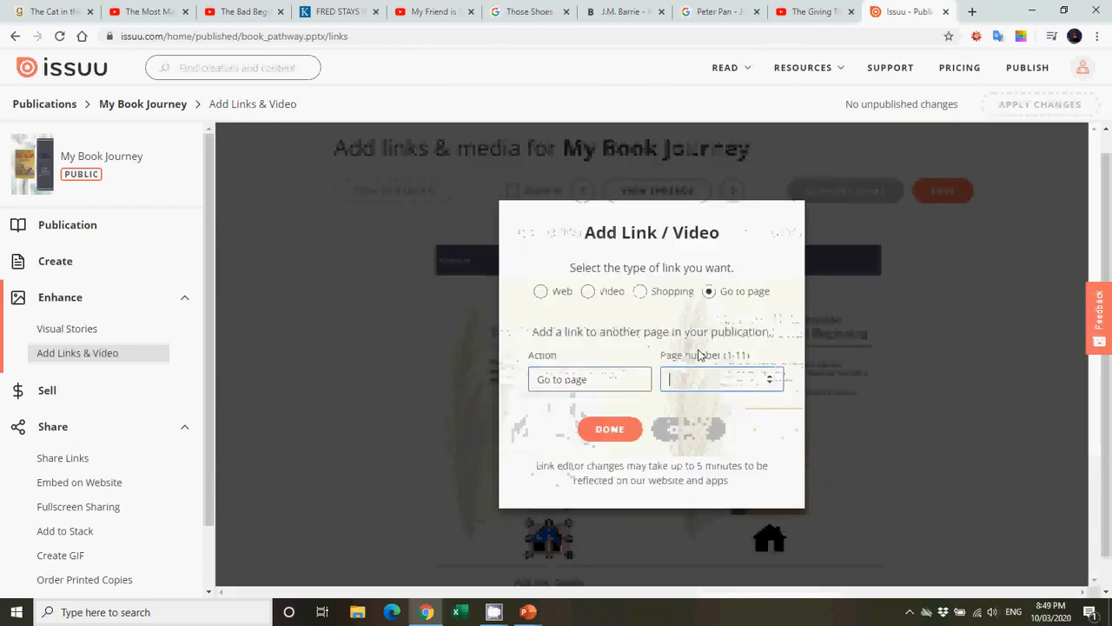
left_click(625, 430)
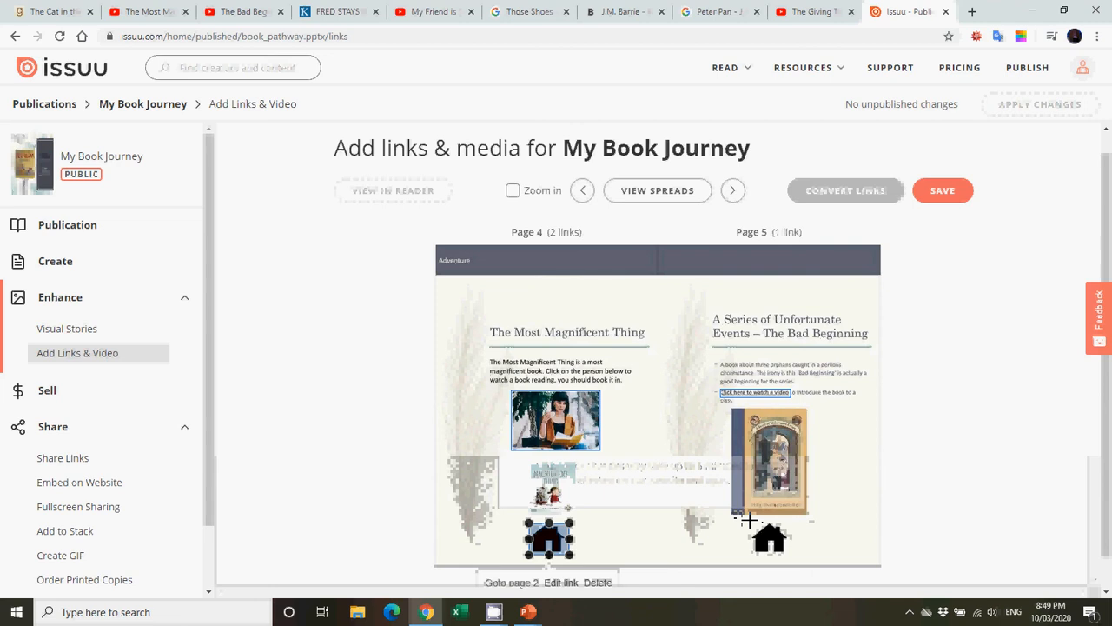
left_click_drag(749, 521, 790, 556)
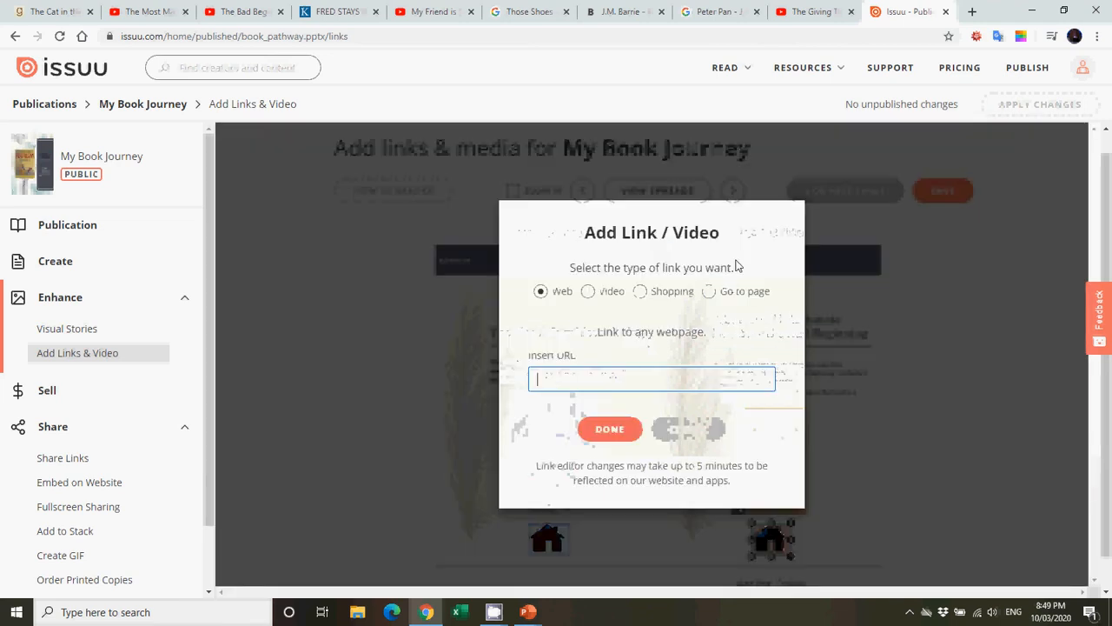
left_click(710, 292)
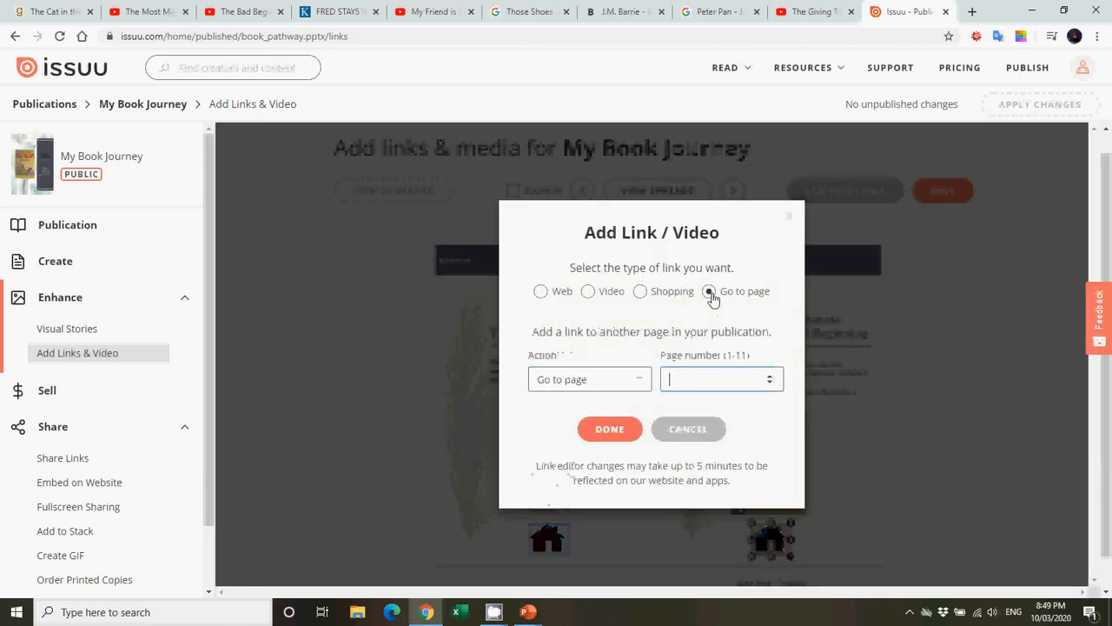
left_click(627, 429)
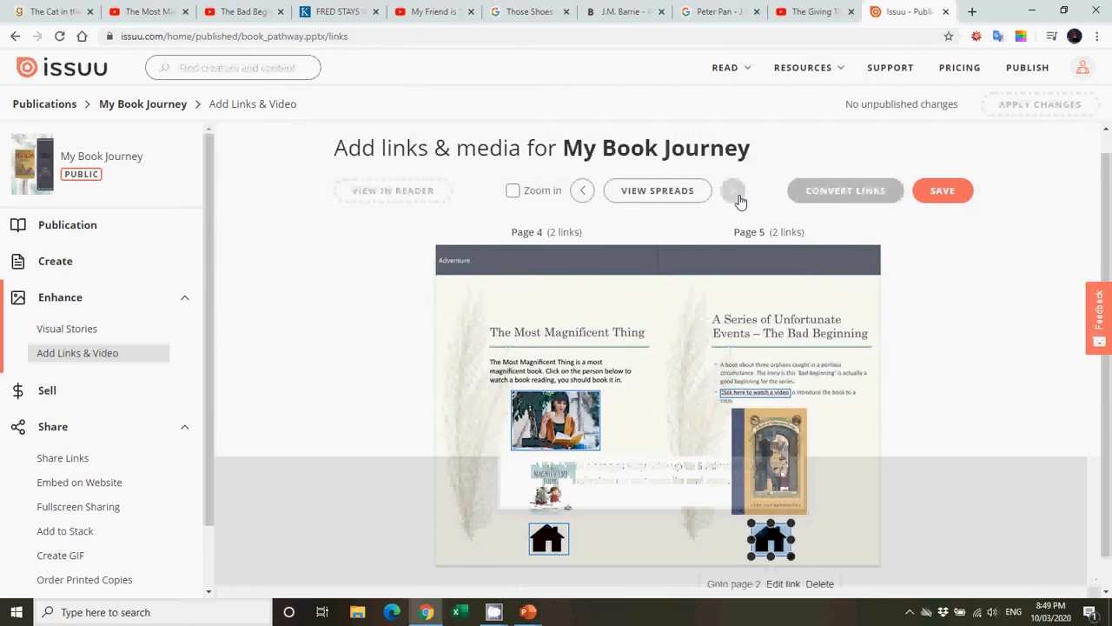
Step: Draw link areas over the house icons on pages 6 and 7 and make both go to page 2
left_click(734, 191)
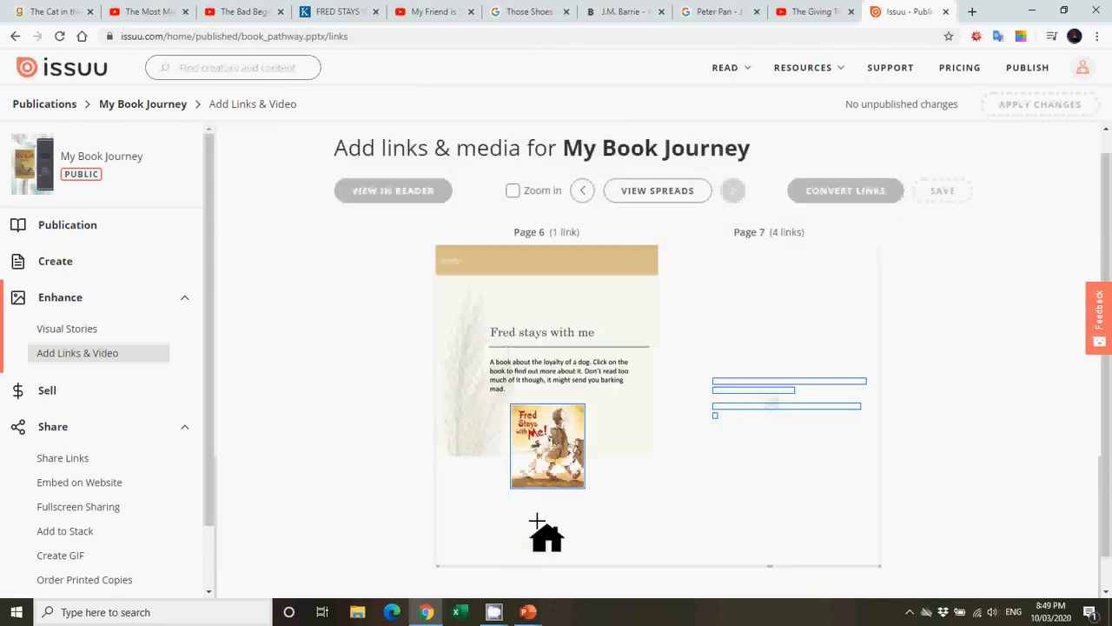
left_click_drag(524, 520, 572, 560)
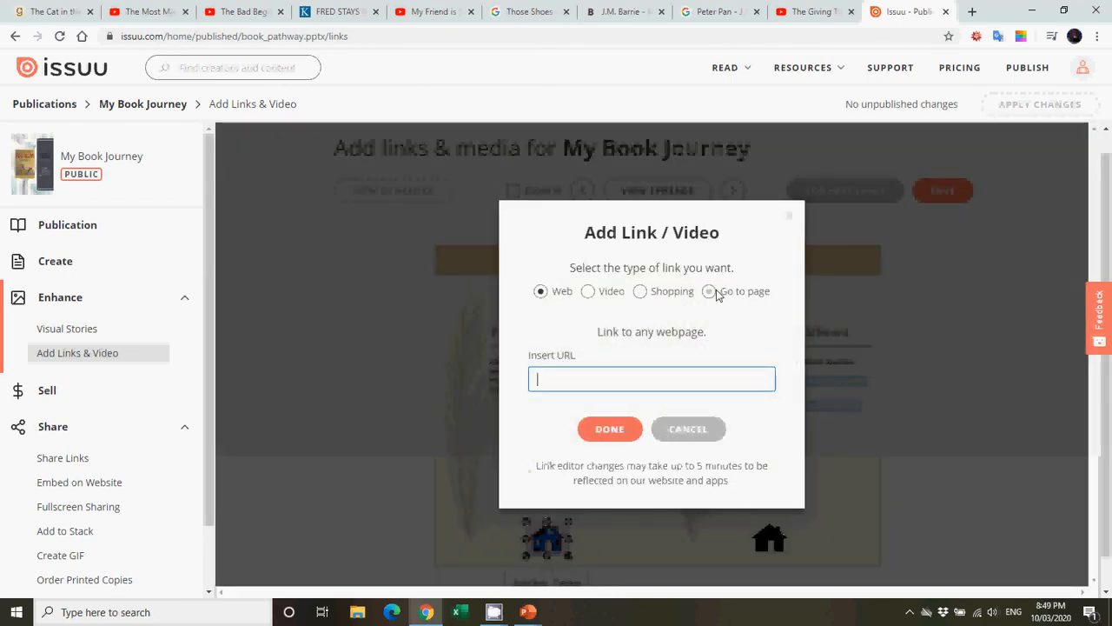
left_click(709, 291)
left_click(685, 386)
type("2")
left_click(611, 428)
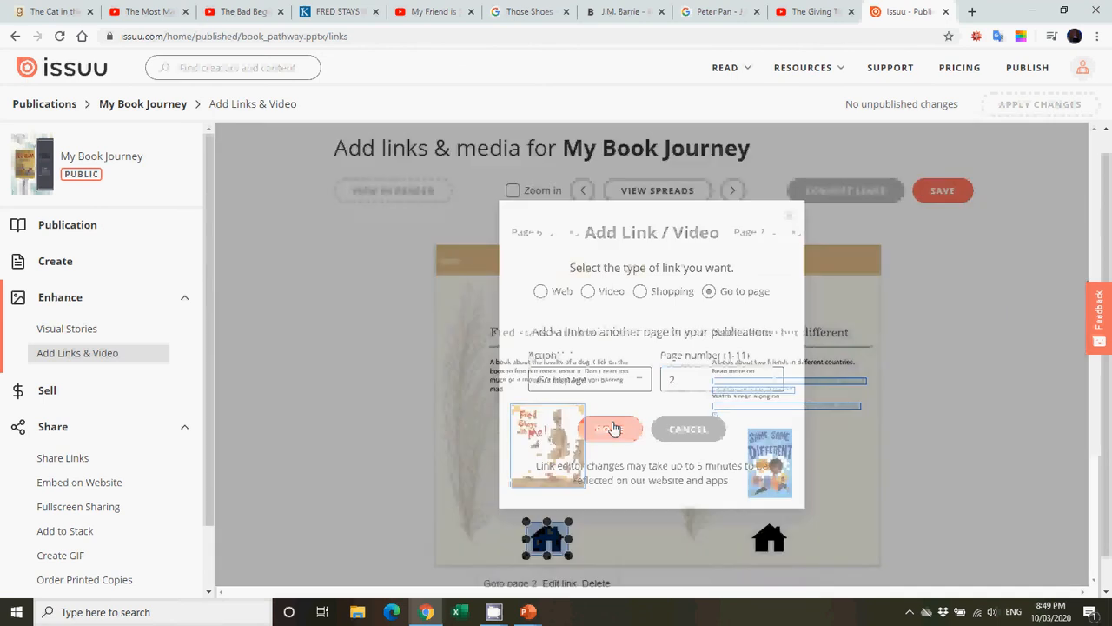
left_click_drag(748, 521, 793, 553)
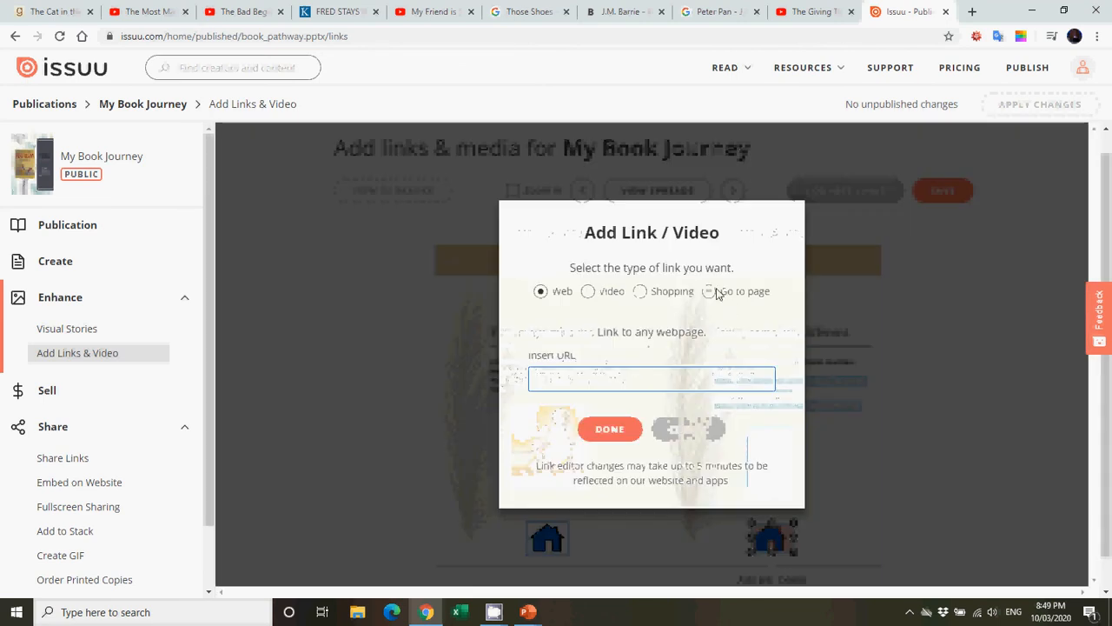
left_click(709, 291)
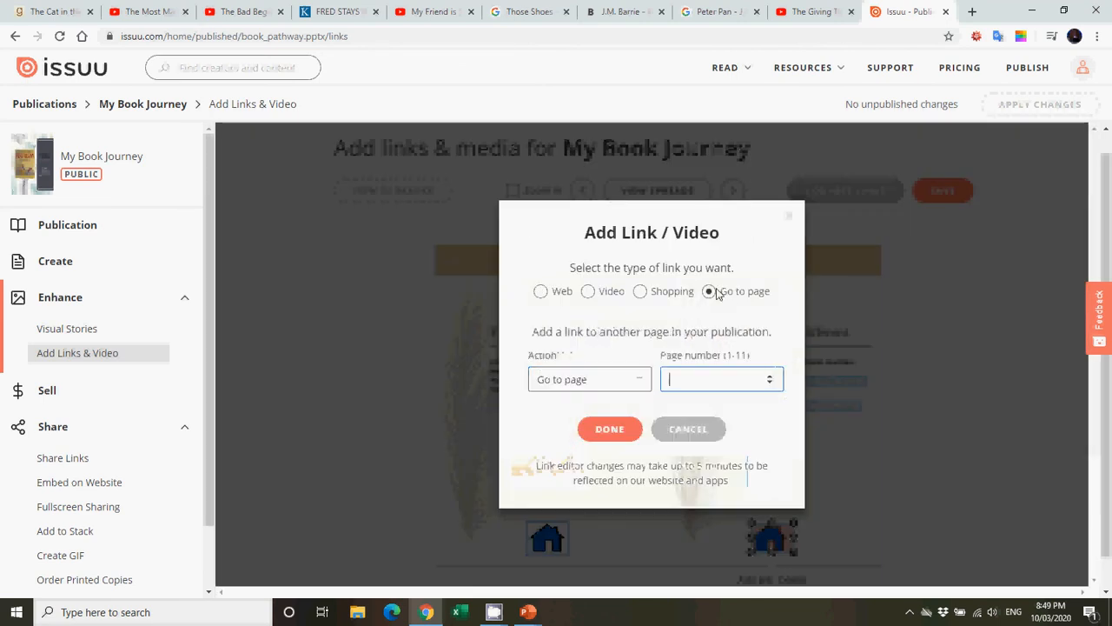
left_click(622, 427)
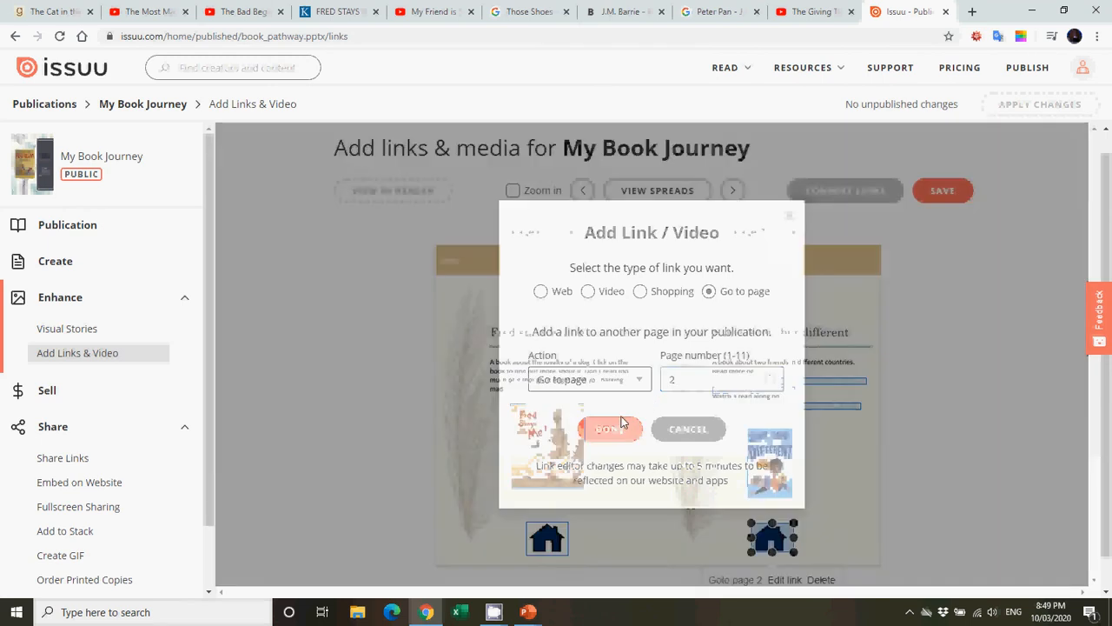
Step: Draw link areas over the house icons on pages 8 and 9 and make both go to page 2
left_click(732, 192)
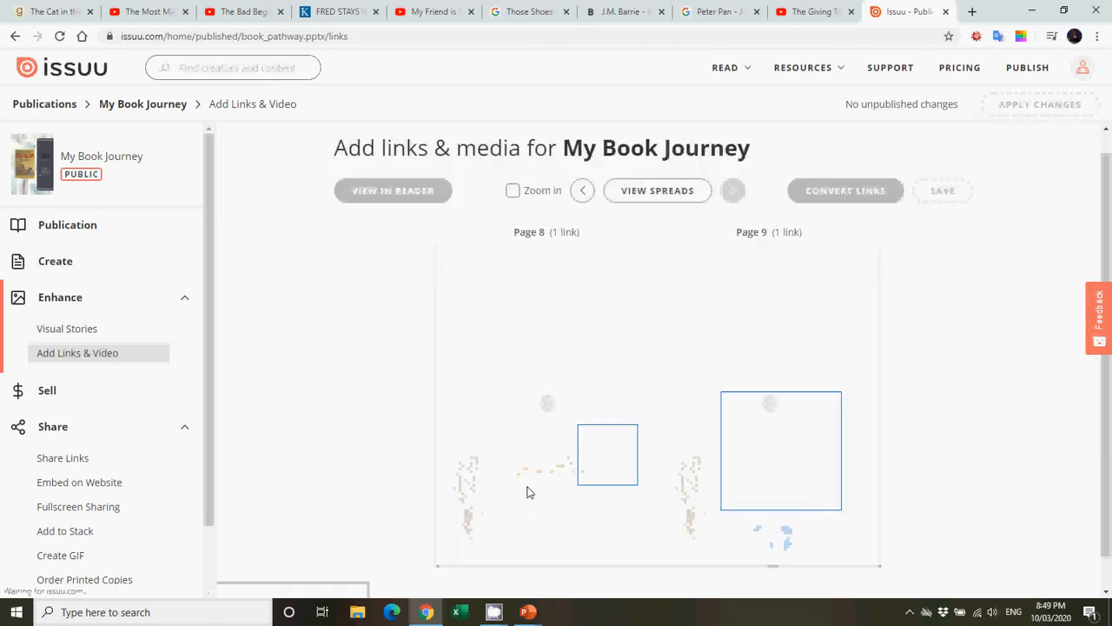
left_click_drag(527, 520, 567, 551)
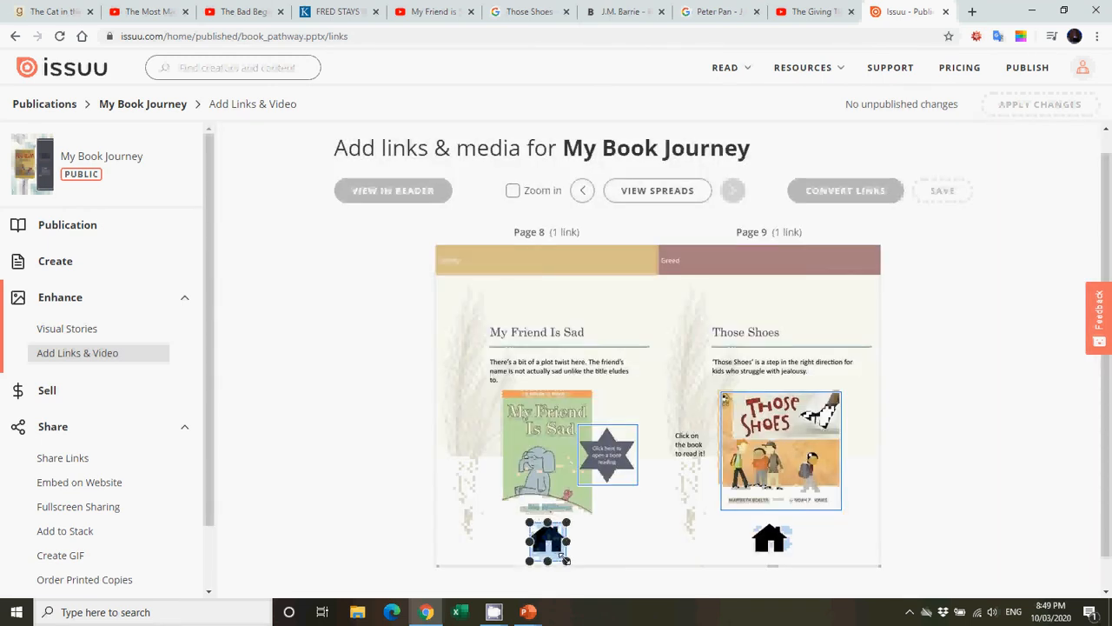
double_click(566, 553)
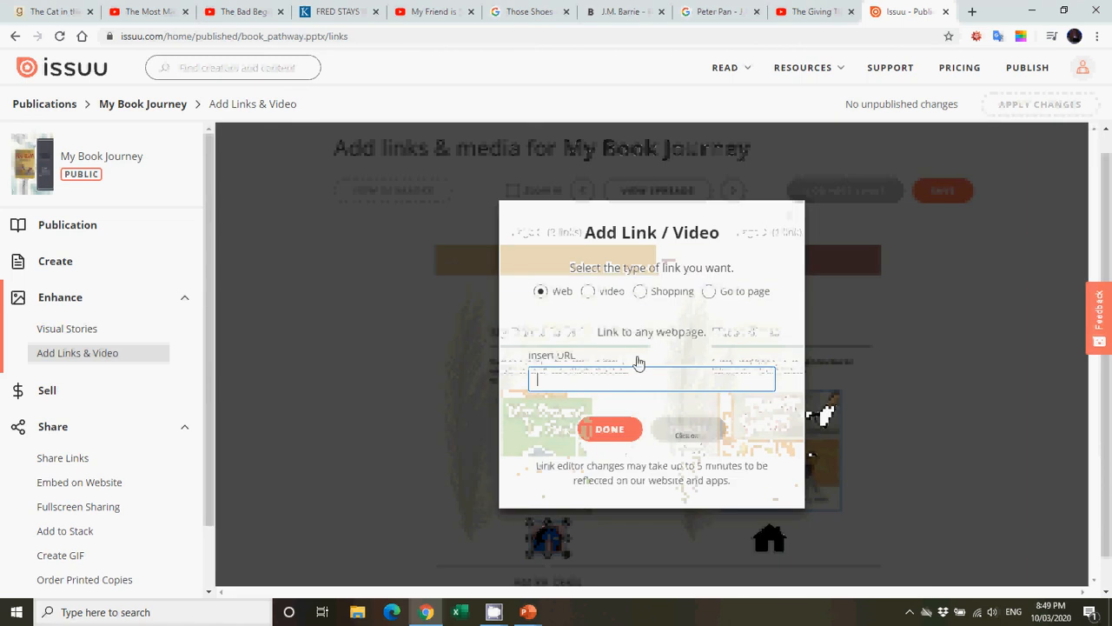
left_click(711, 296)
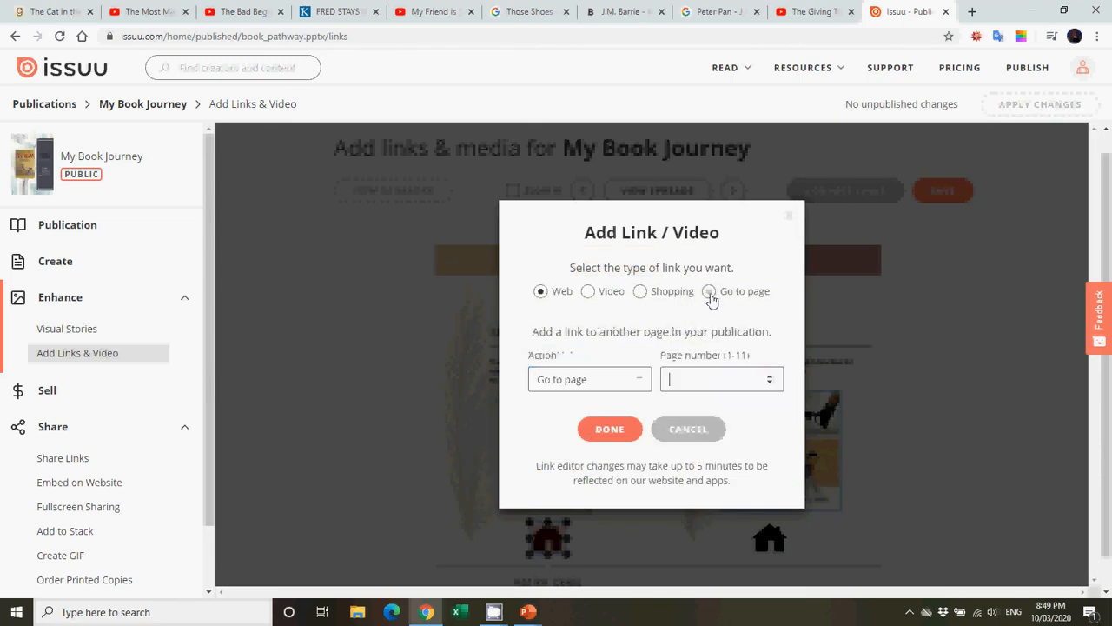
type("2")
left_click(627, 428)
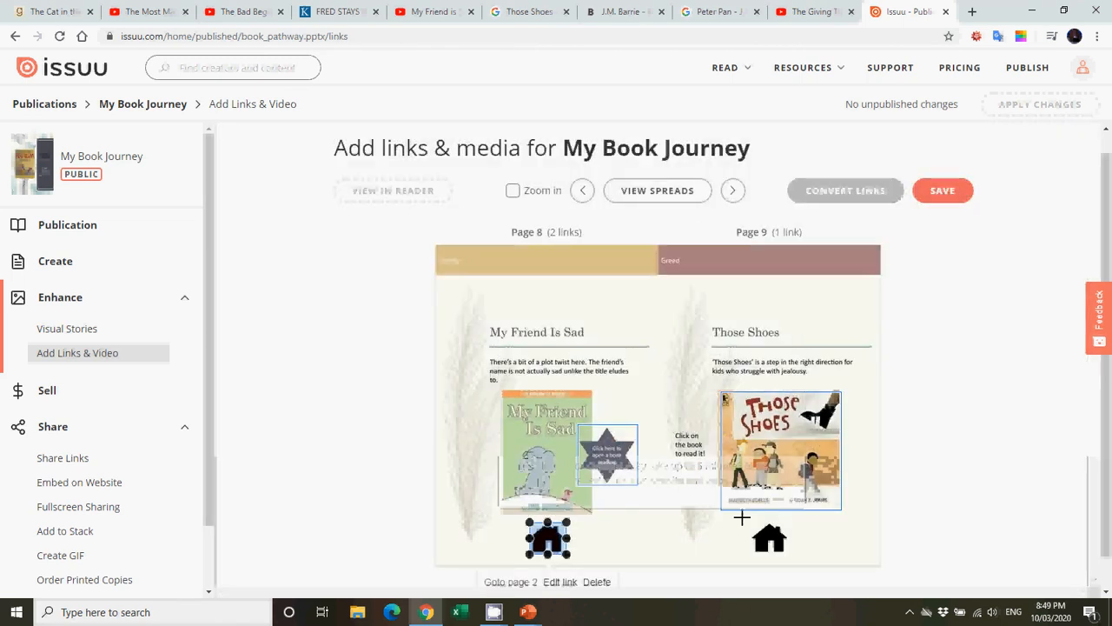
left_click_drag(749, 519, 789, 554)
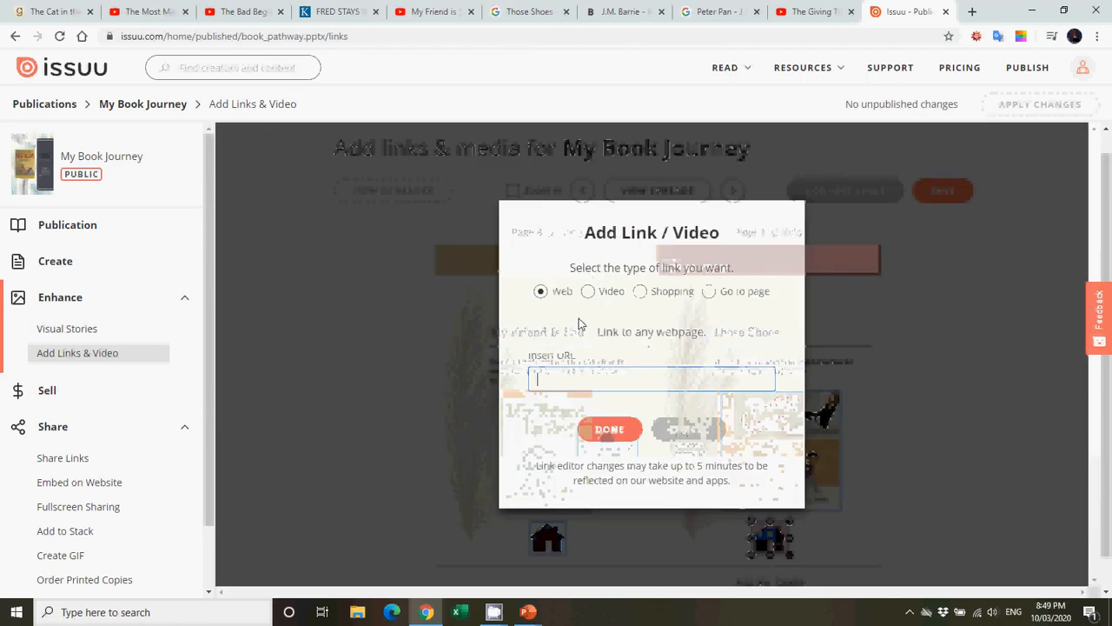
left_click(708, 292)
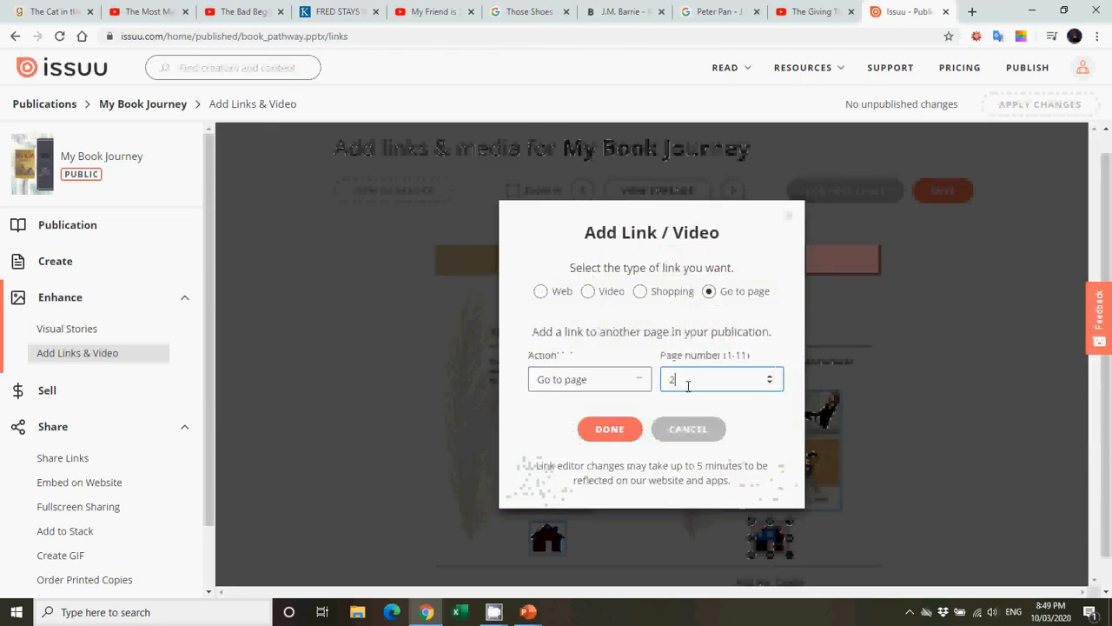
left_click(611, 427)
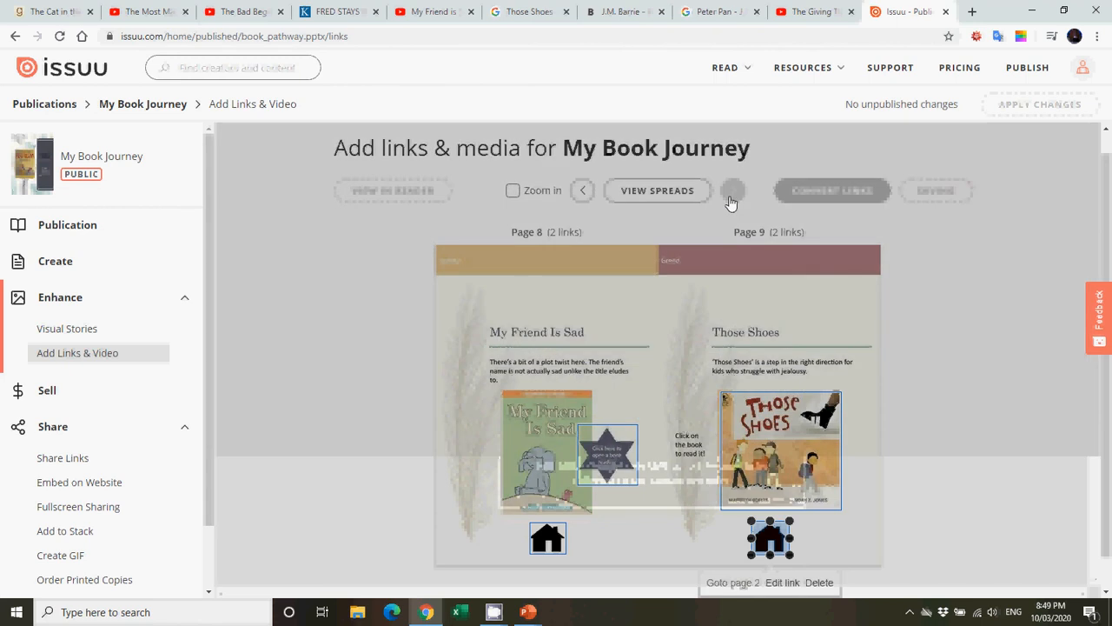
Step: Draw link areas over the house icons on pages 10 and 11 and make both go to page 2
left_click(733, 192)
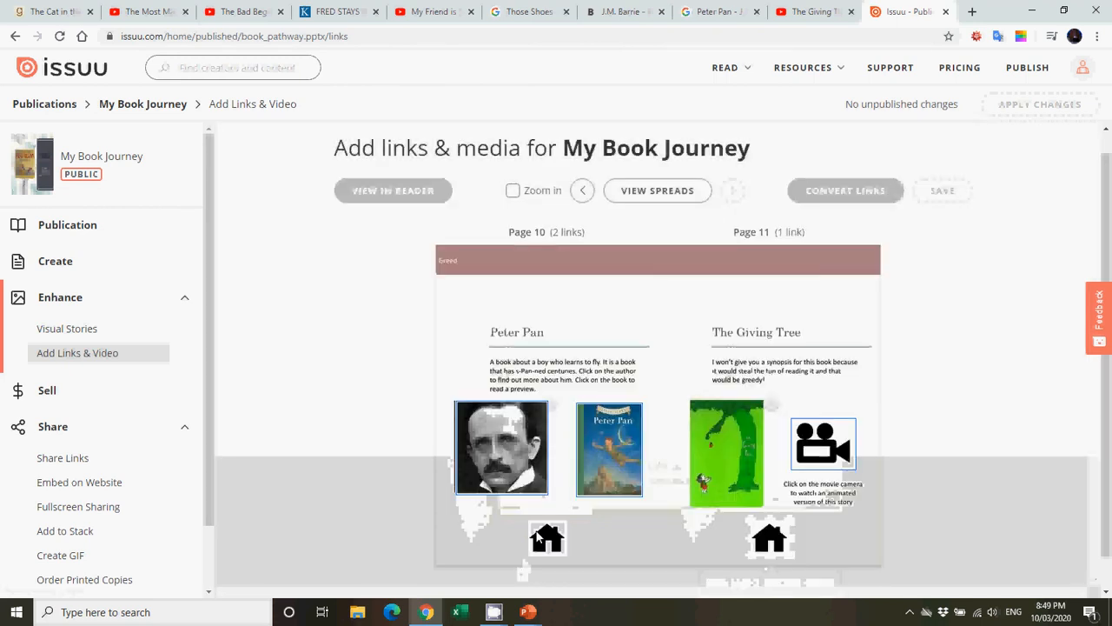
left_click_drag(526, 522, 574, 557)
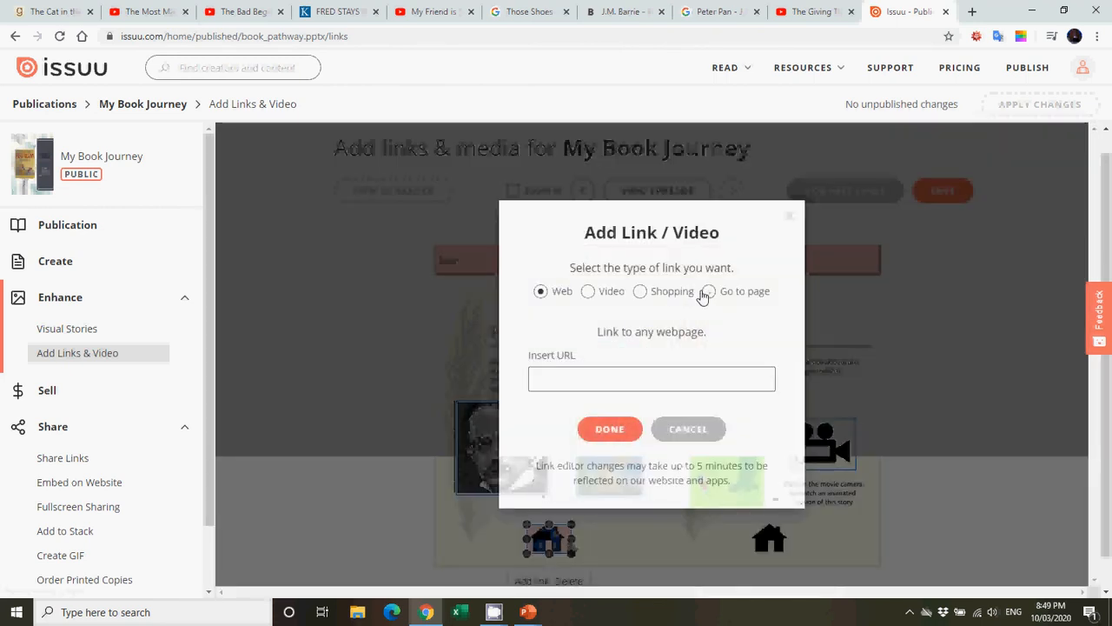
left_click(709, 292)
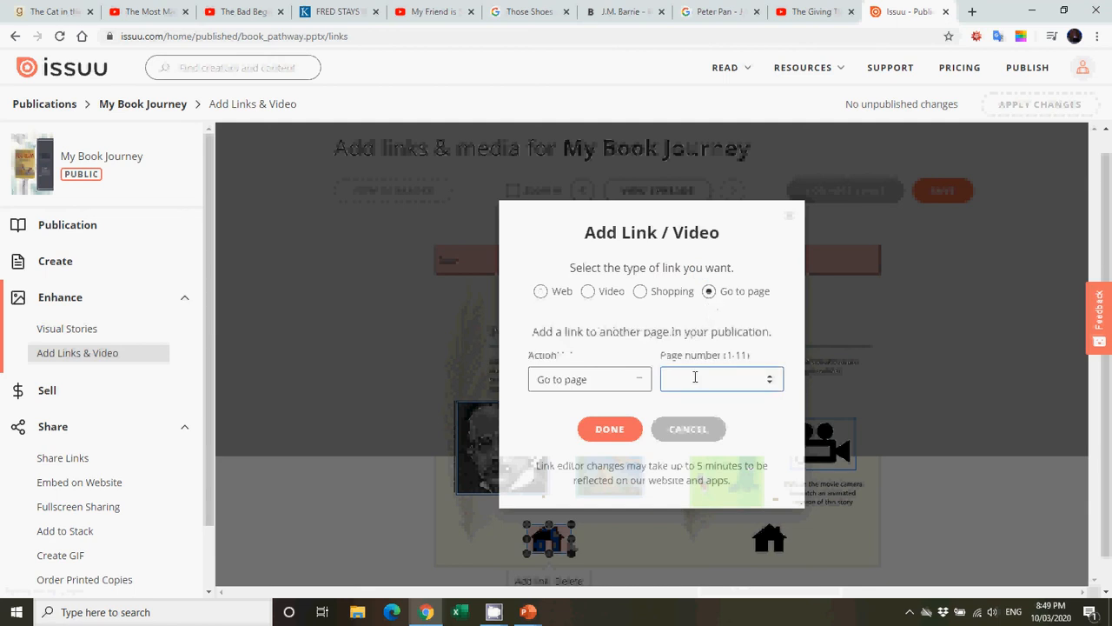
type("2")
left_click(612, 429)
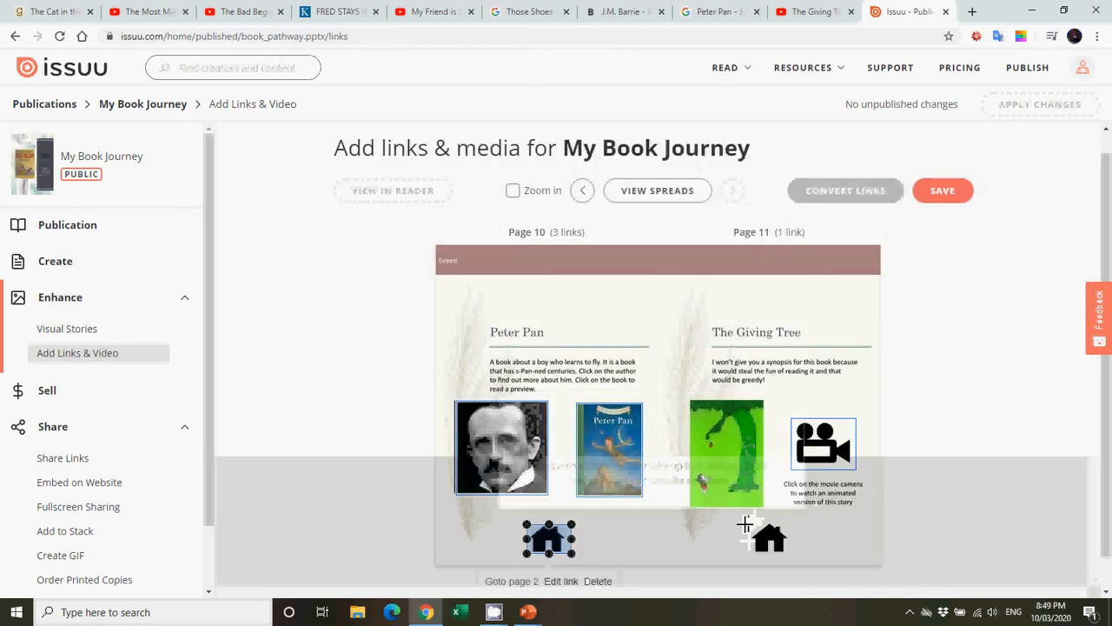
left_click_drag(745, 522, 794, 559)
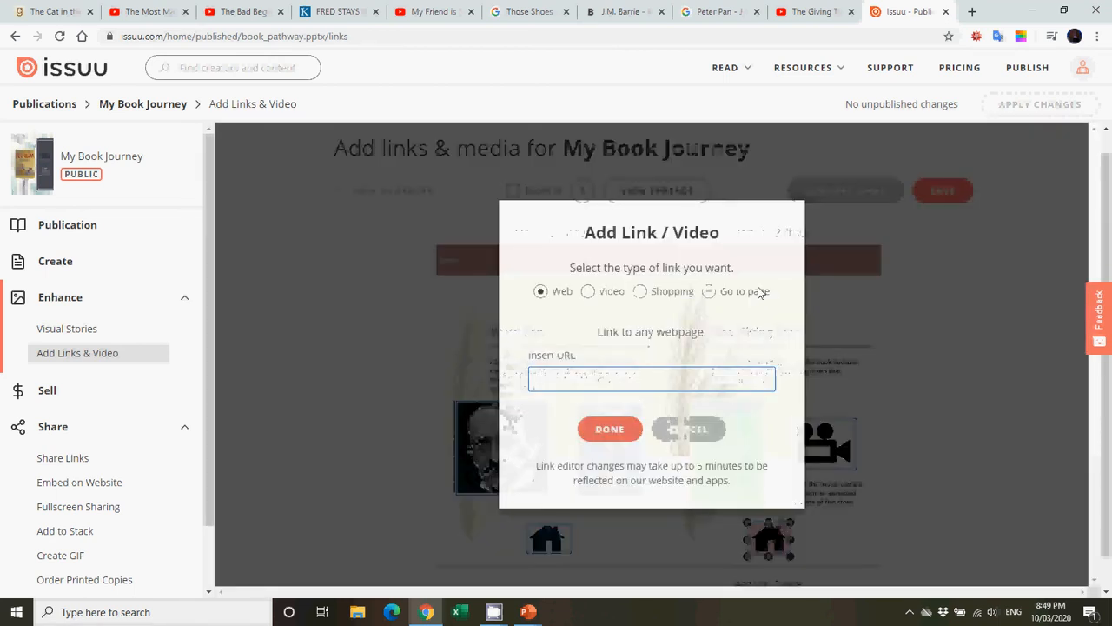
left_click(739, 294)
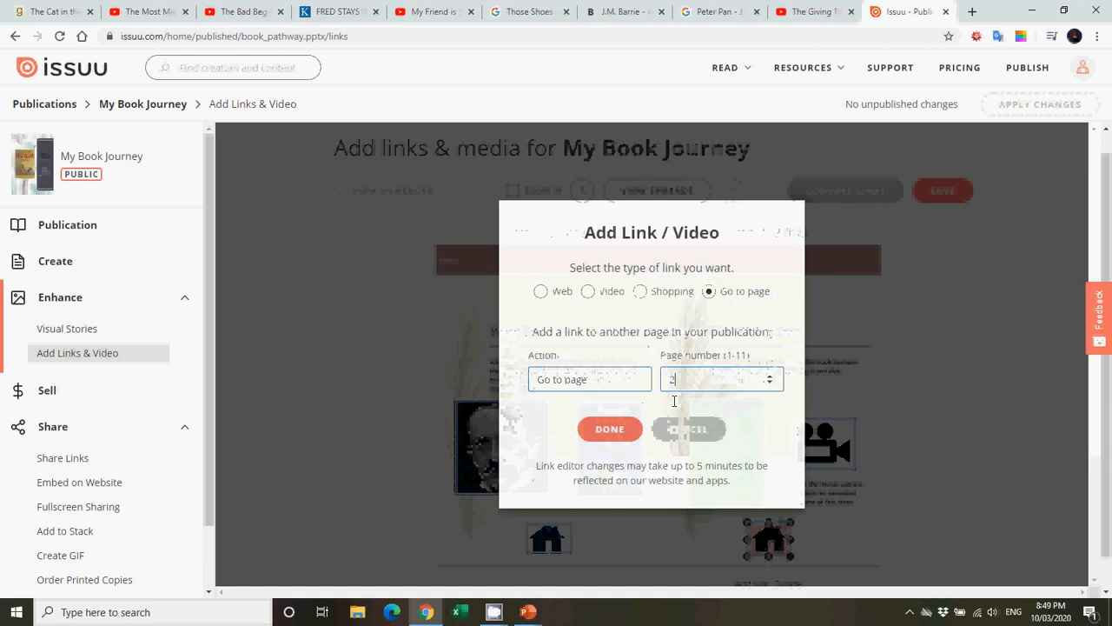
type("2")
left_click(626, 429)
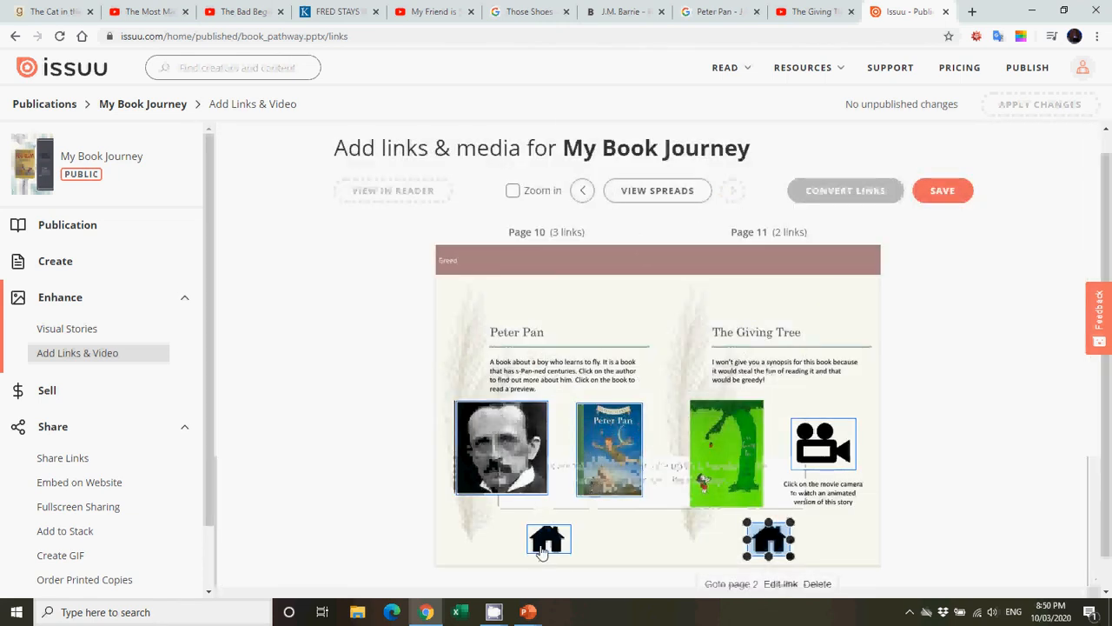
Step: Draw a link area over The Cat In The Hat entry in page 2's Home list and make it go to page 3
left_click(581, 190)
double_click(581, 190)
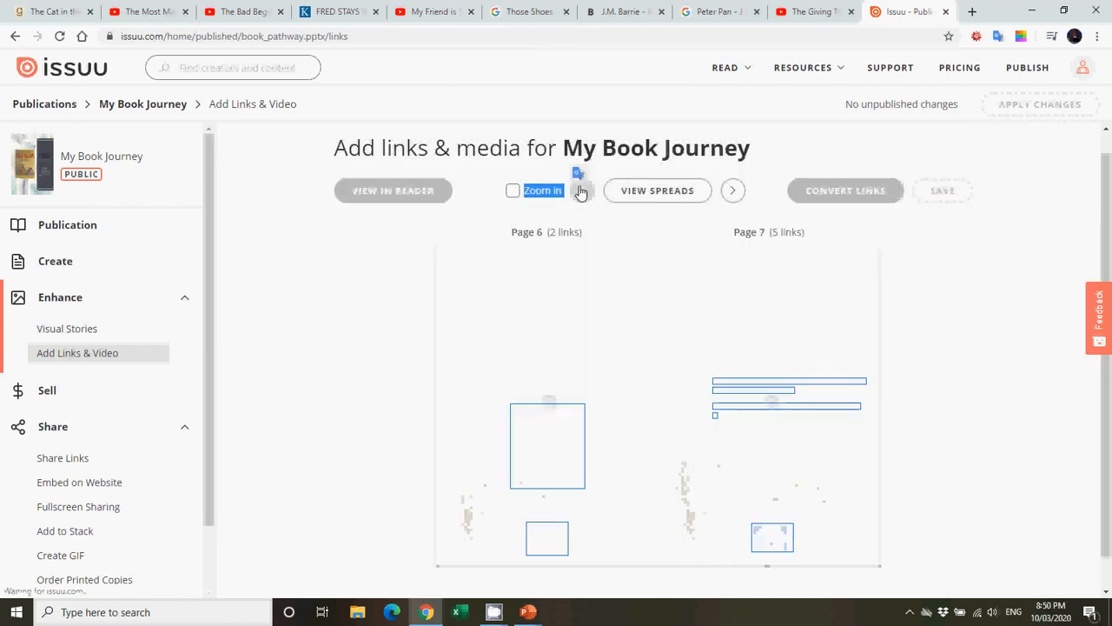
left_click(582, 190)
left_click(582, 191)
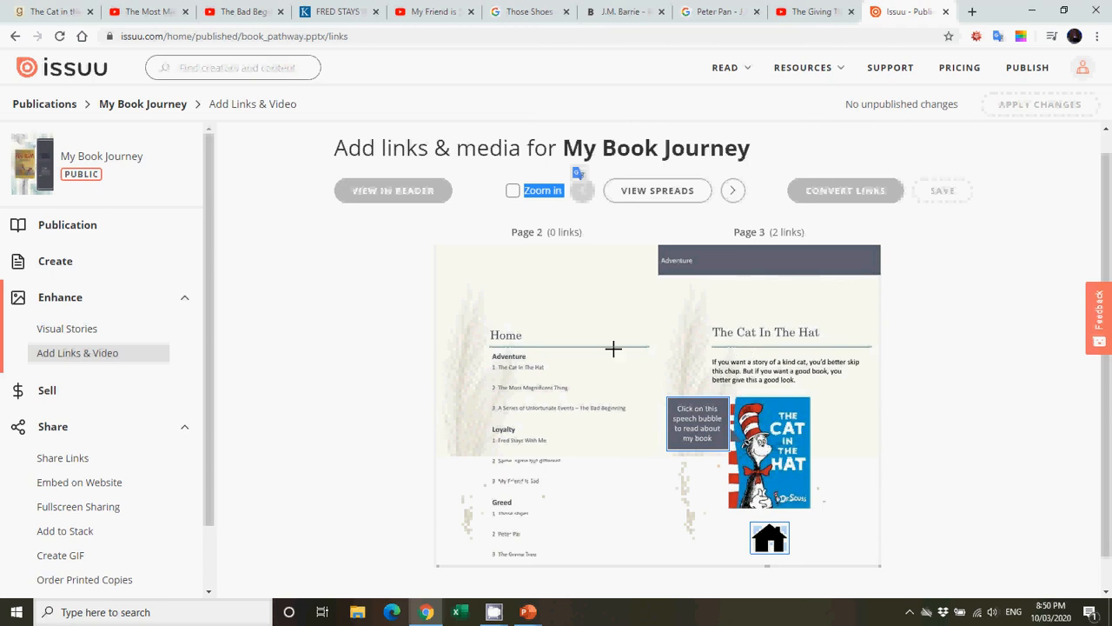
left_click(735, 192)
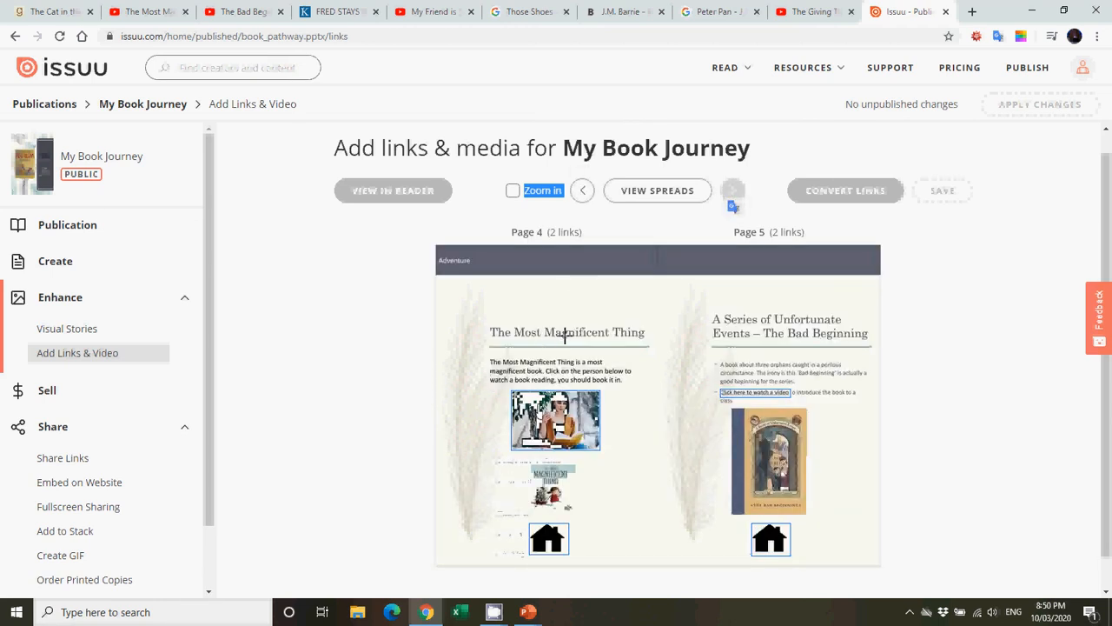
left_click(576, 191)
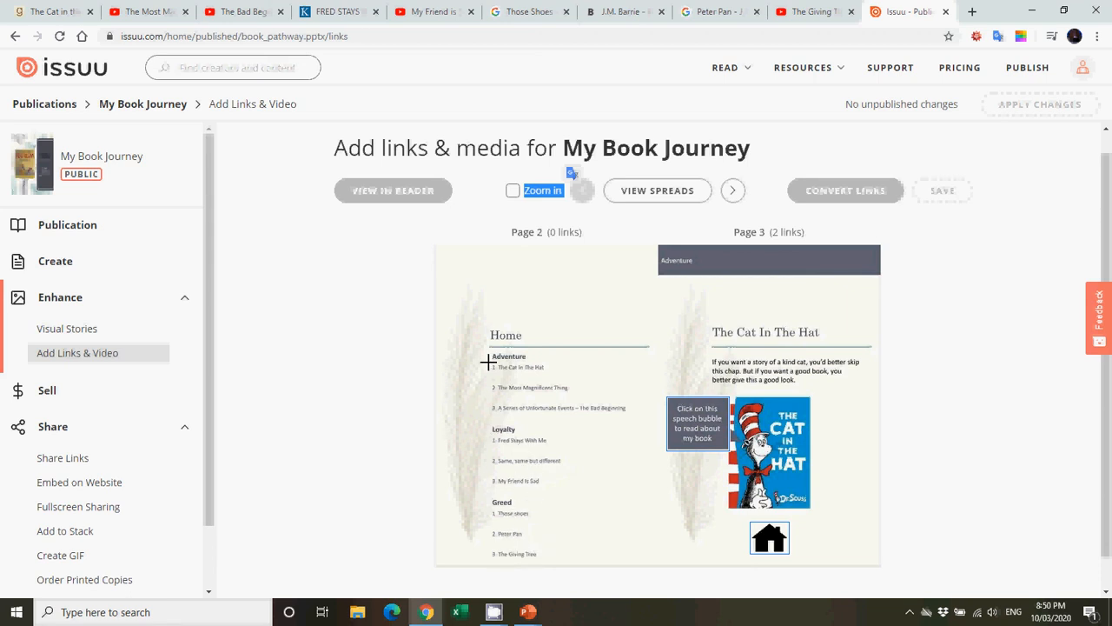
left_click_drag(487, 361, 559, 375)
left_click(710, 293)
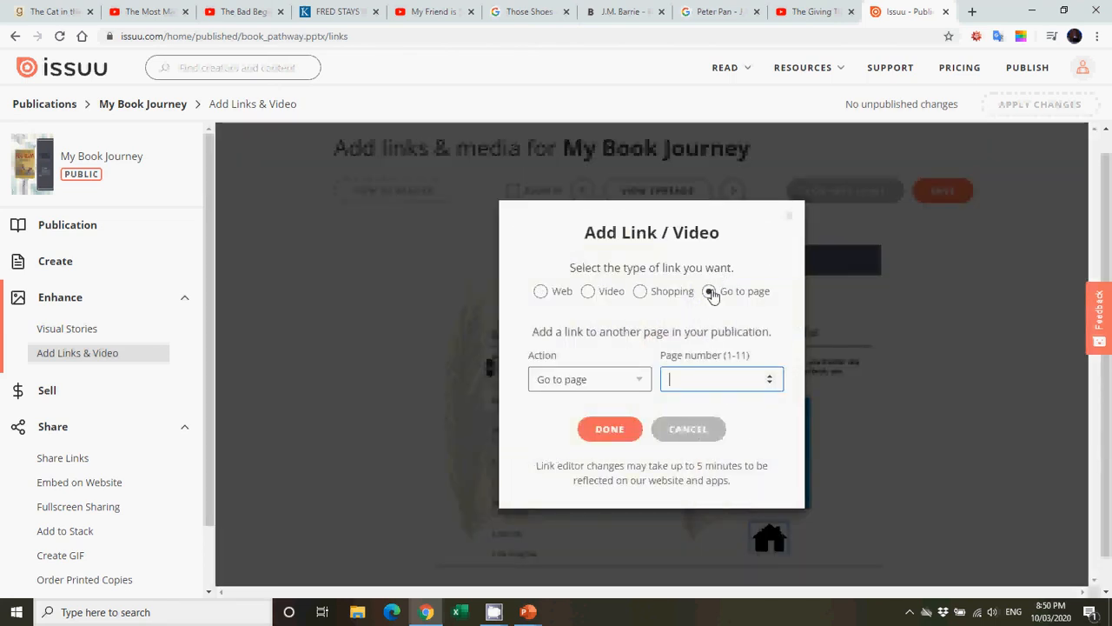
left_click(612, 430)
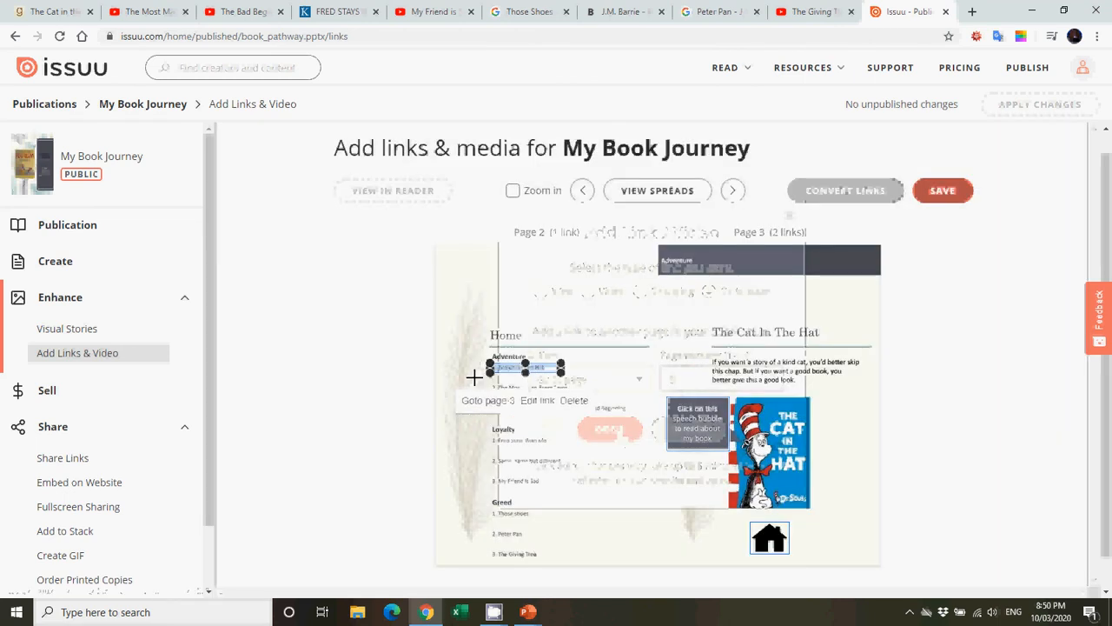
Step: Draw a link area over The Most Magnificent Thing entry in page 2's Home list and make it go to page 4
left_click_drag(491, 382, 576, 393)
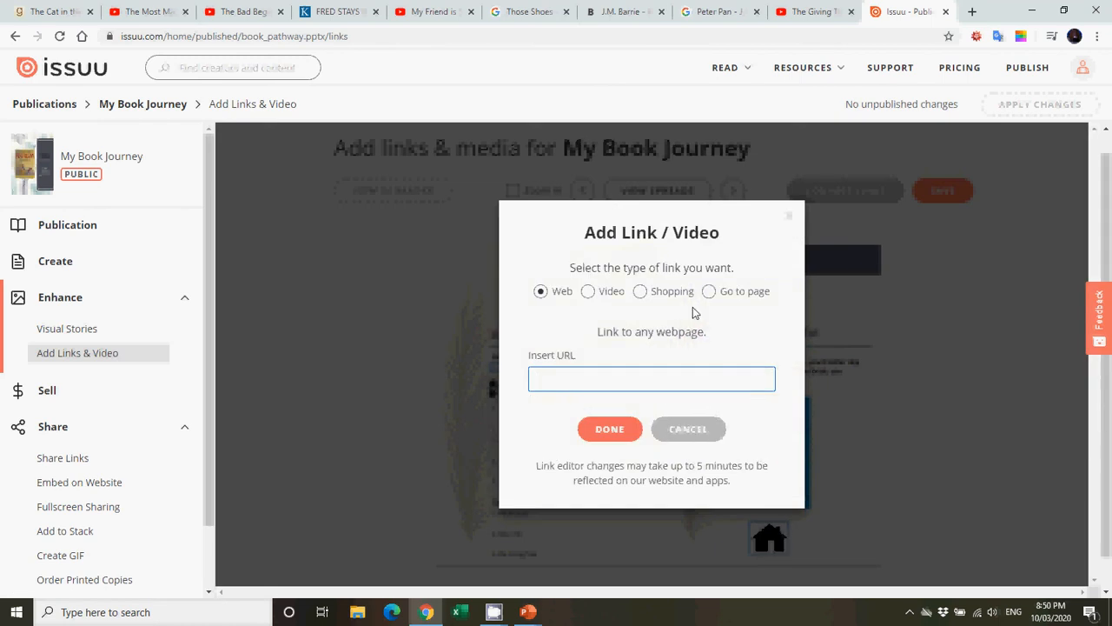
left_click(716, 295)
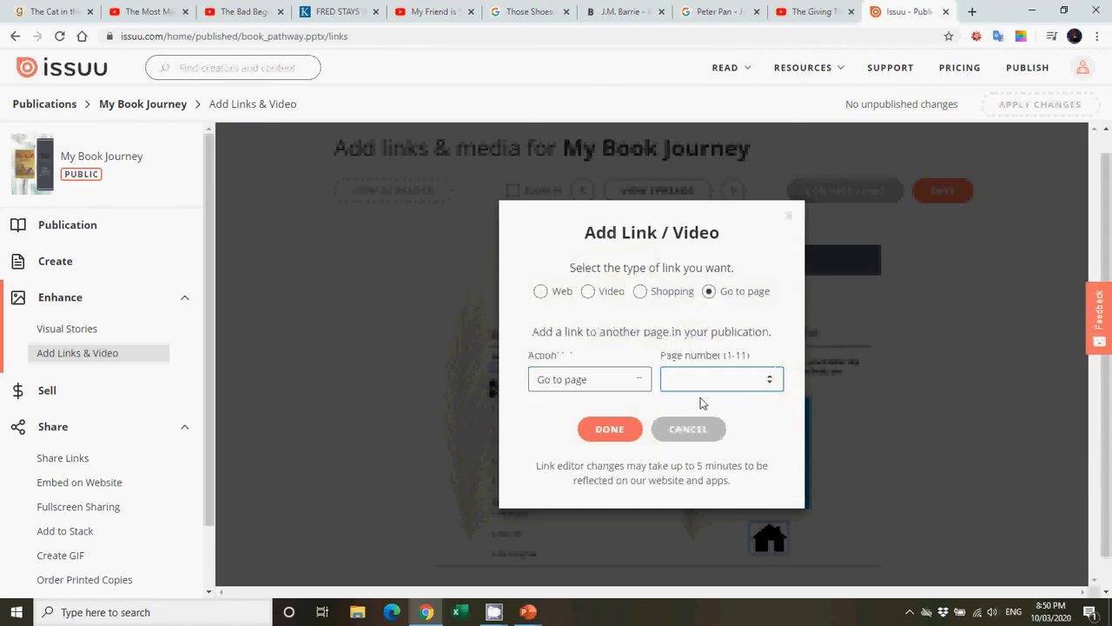
type("3")
left_click(613, 420)
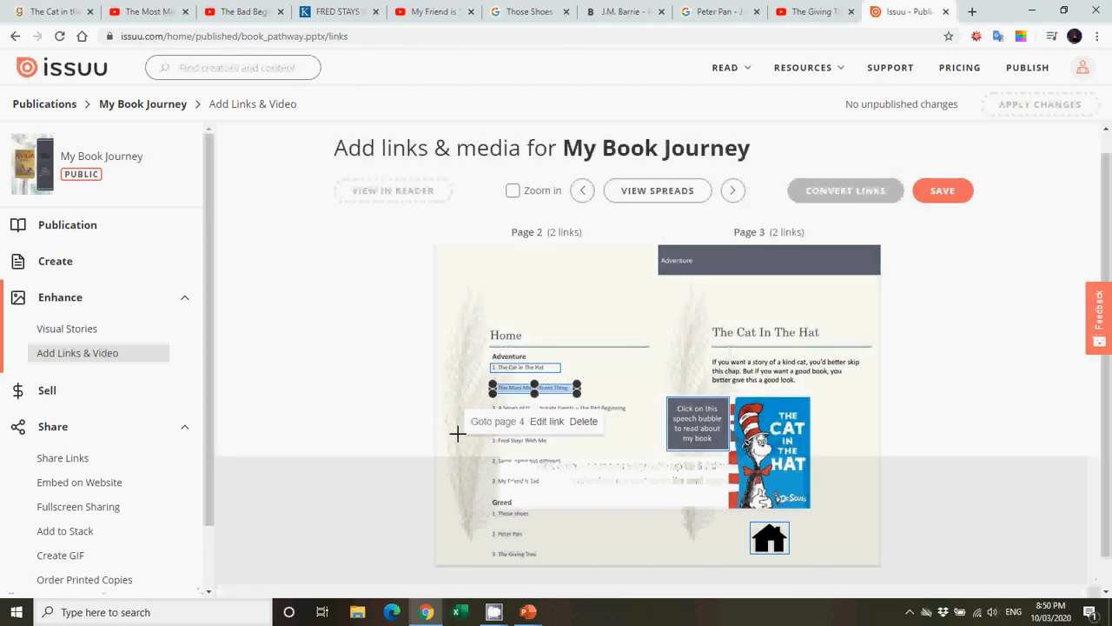
left_click(454, 468)
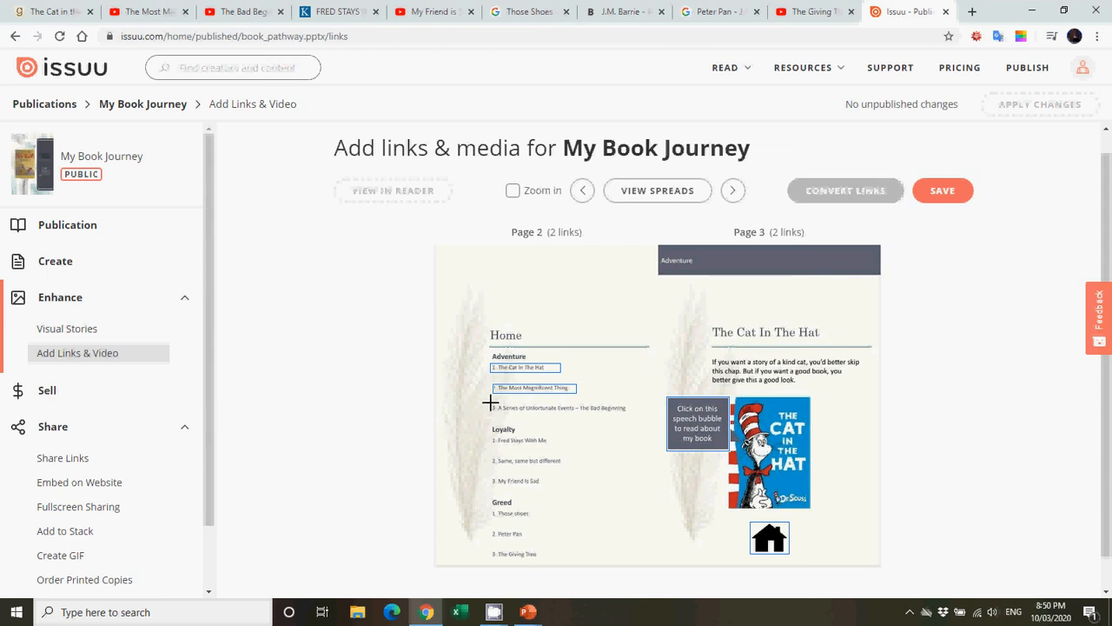
Step: Draw a link area over the A Series of Unfortunate Events entry in page 2's Home list and make it go to page 5
left_click_drag(490, 403, 632, 416)
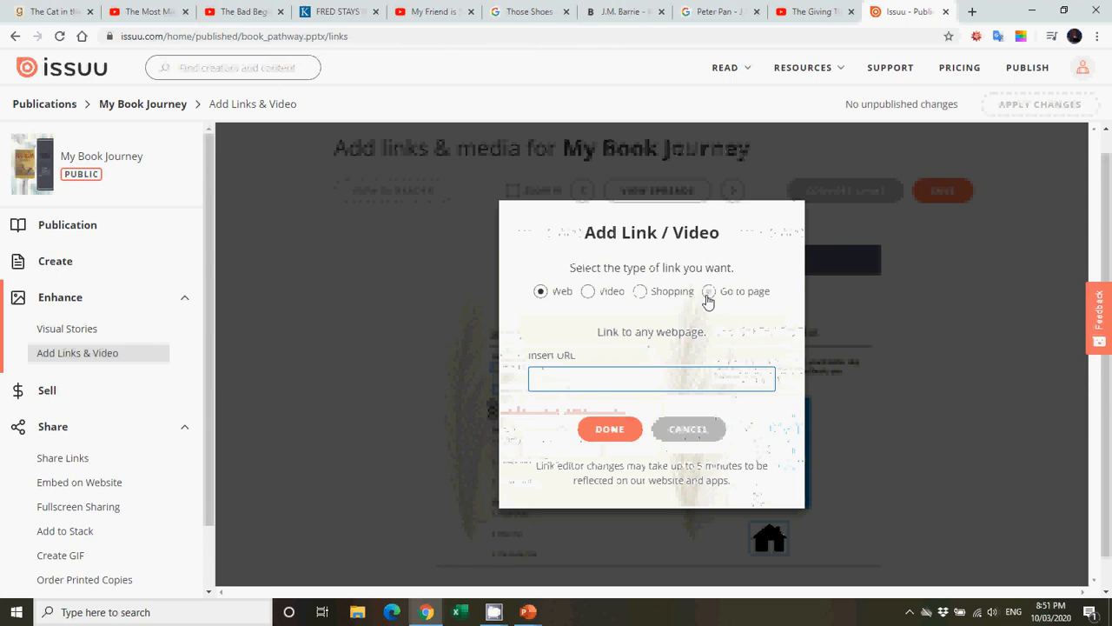
left_click(708, 294)
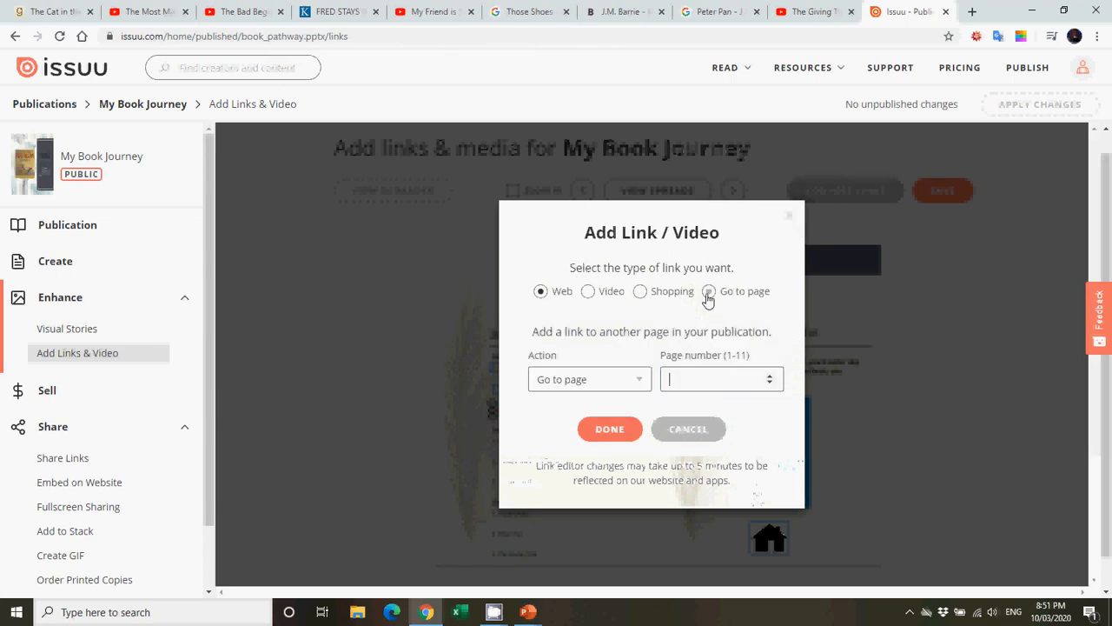
left_click(610, 430)
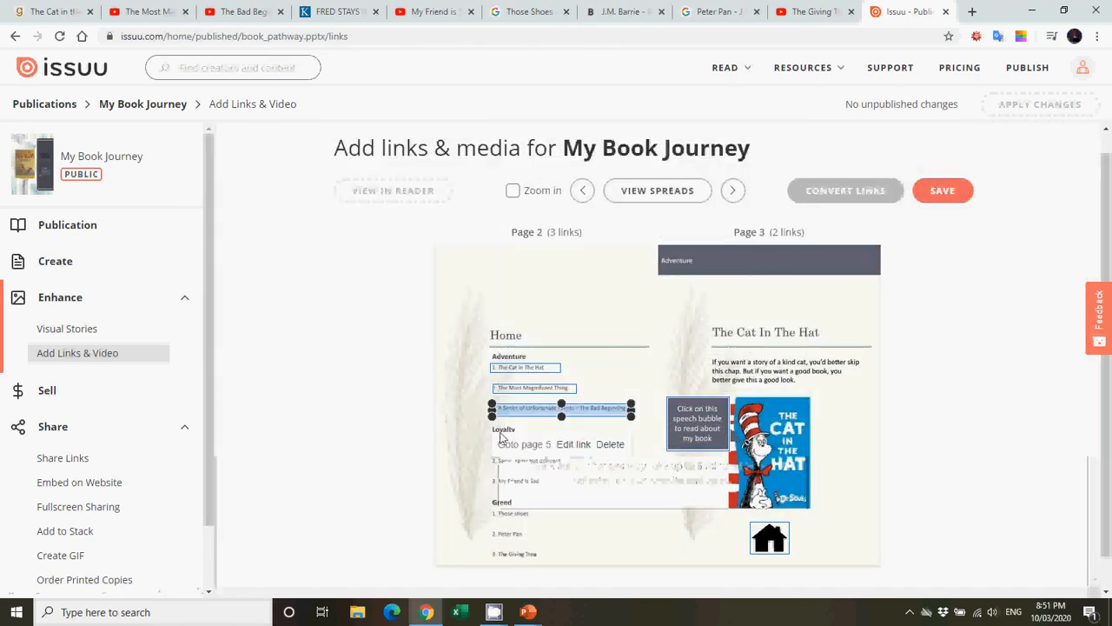
left_click(626, 492)
Step: Draw a link area over the Fred Stays With Me entry in page 2's Home list and make it go to page 6
left_click_drag(492, 434, 559, 451)
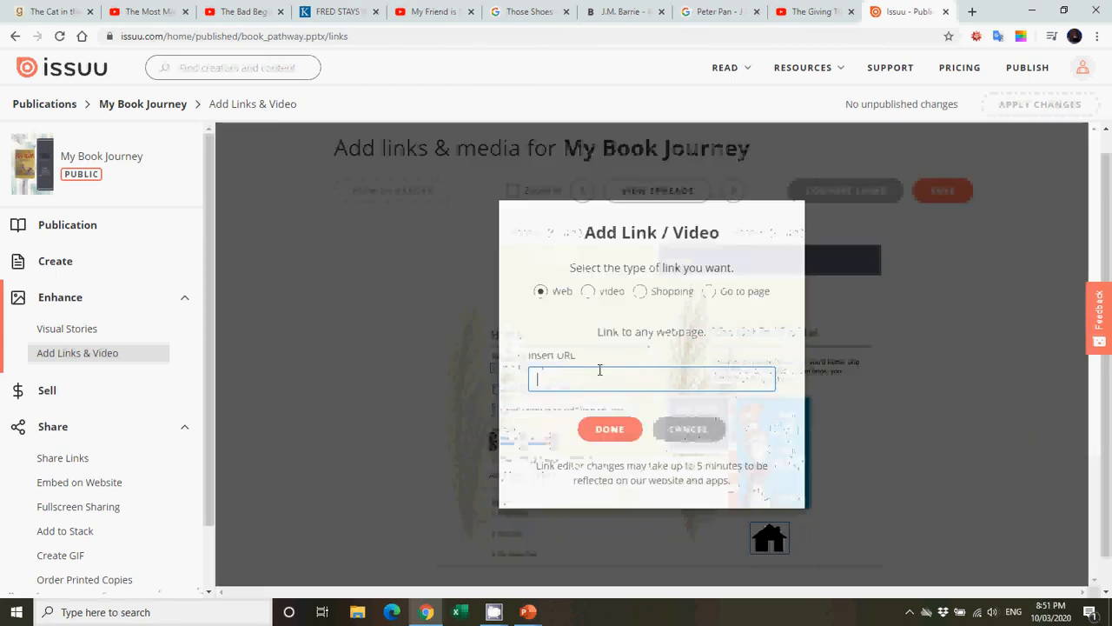
left_click(707, 293)
type("6")
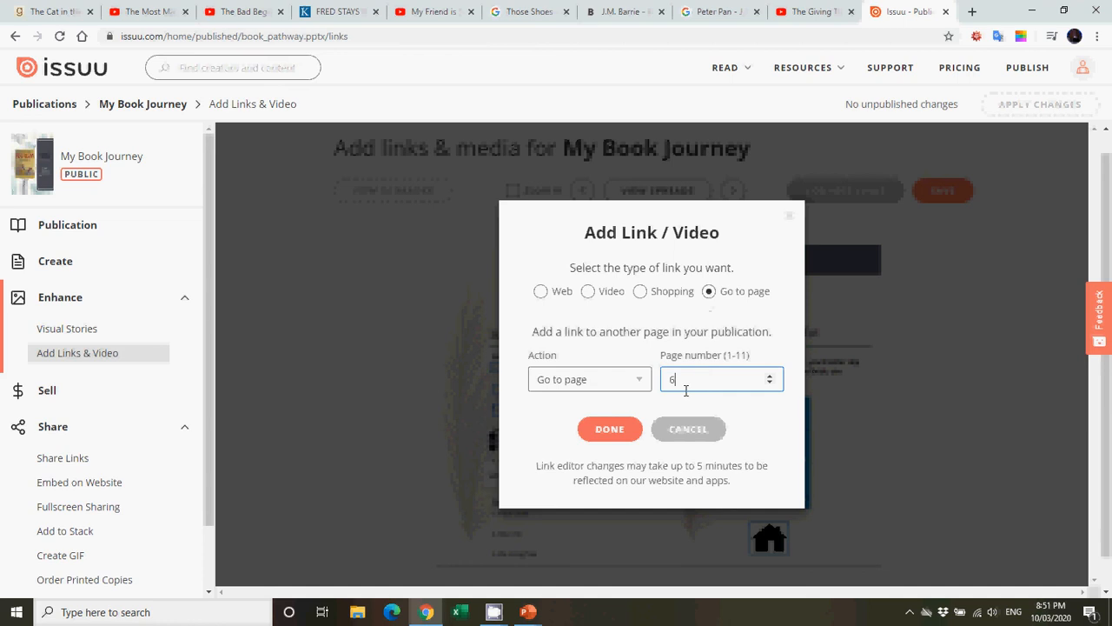
left_click(610, 429)
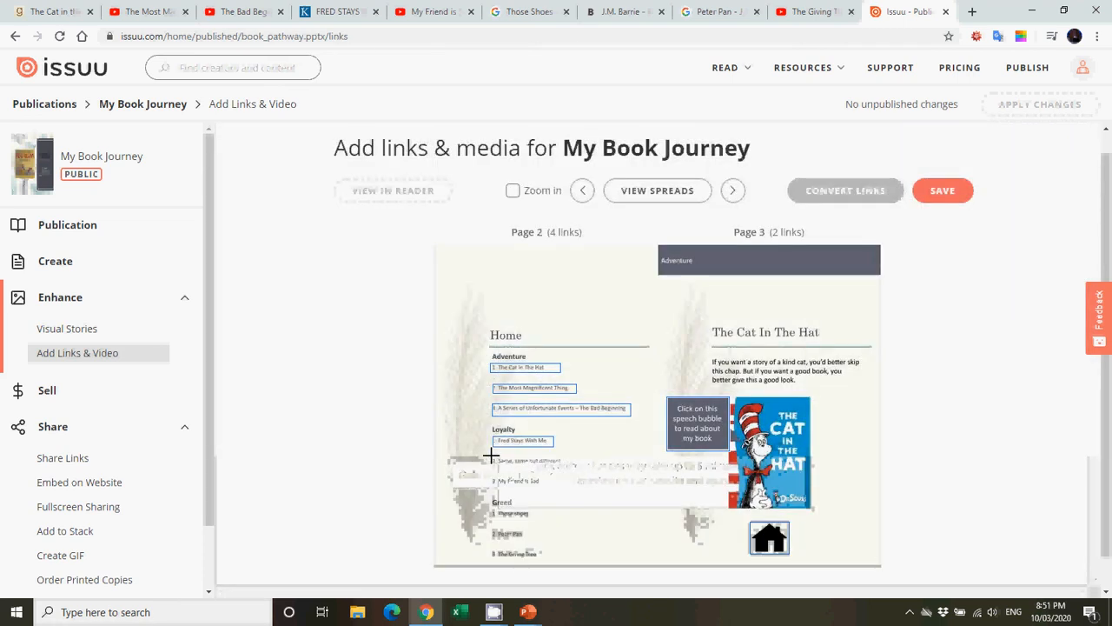
Step: Draw a link area over the Same, same but different entry in page 2's Home list and make it go to page 7
left_click_drag(492, 454, 568, 466)
left_click(707, 293)
type("7")
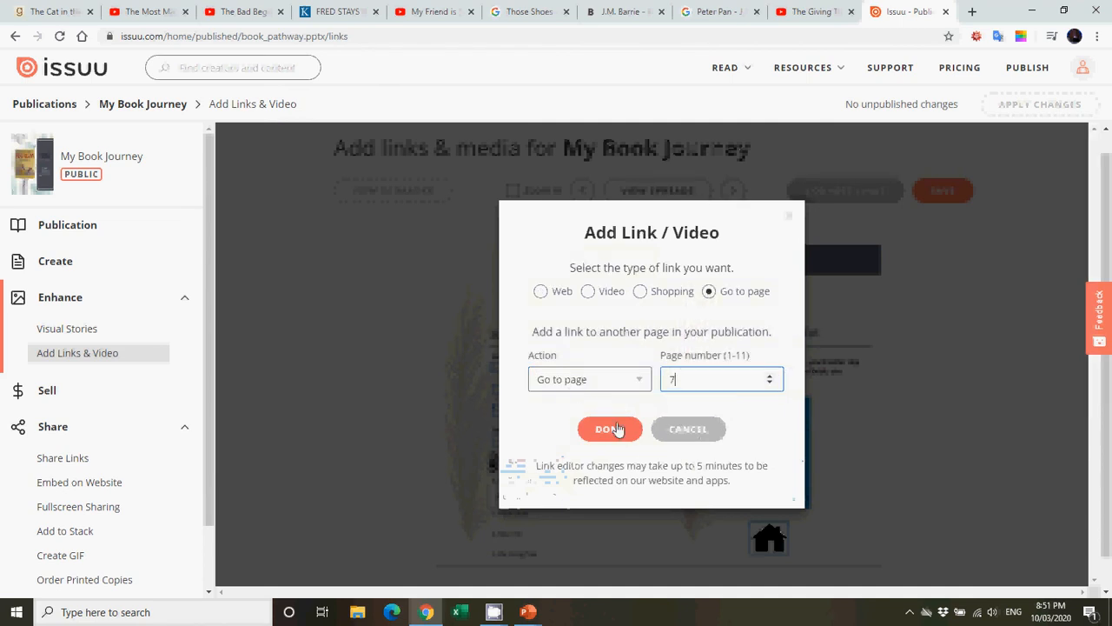
left_click(612, 429)
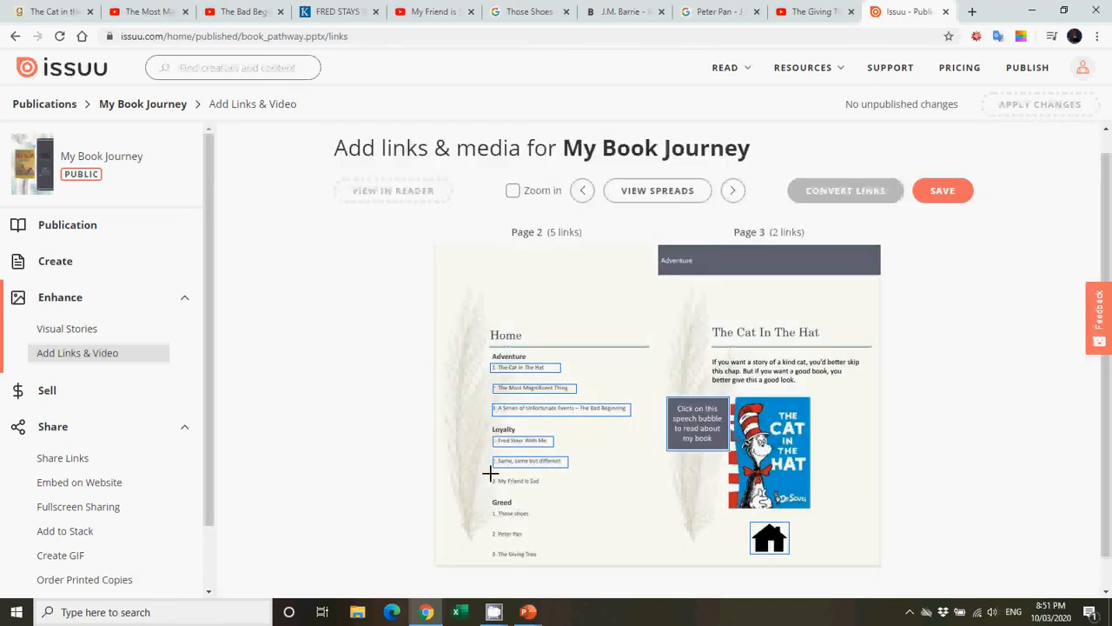
Step: Draw a link area over the My Friend Is Sad entry in page 2's Home list and make it go to that book's page
left_click_drag(491, 472, 547, 494)
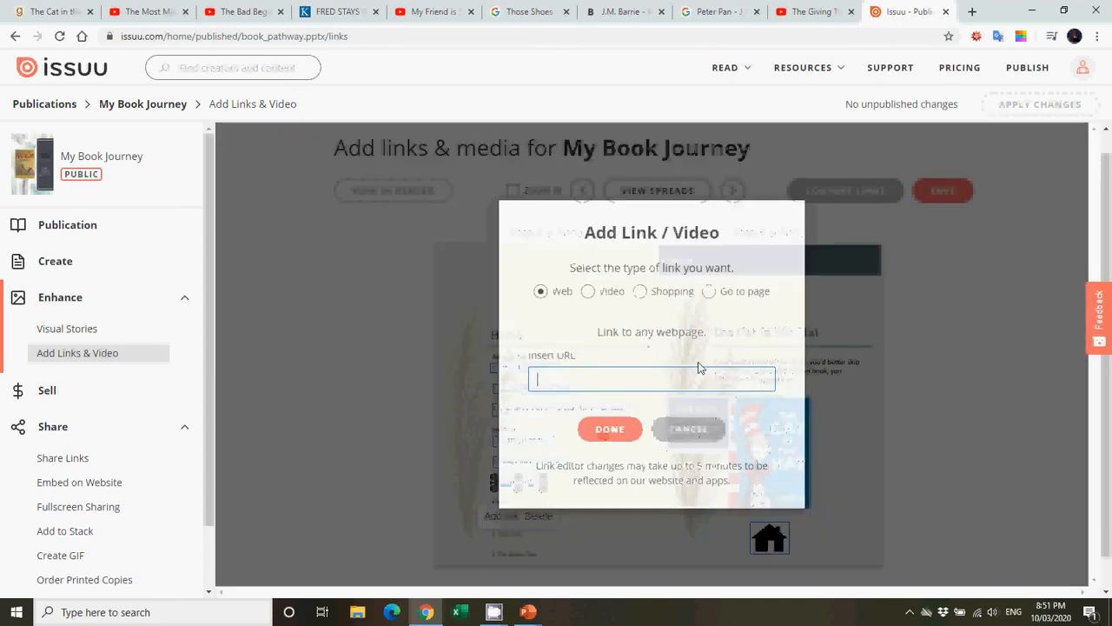
left_click(711, 295)
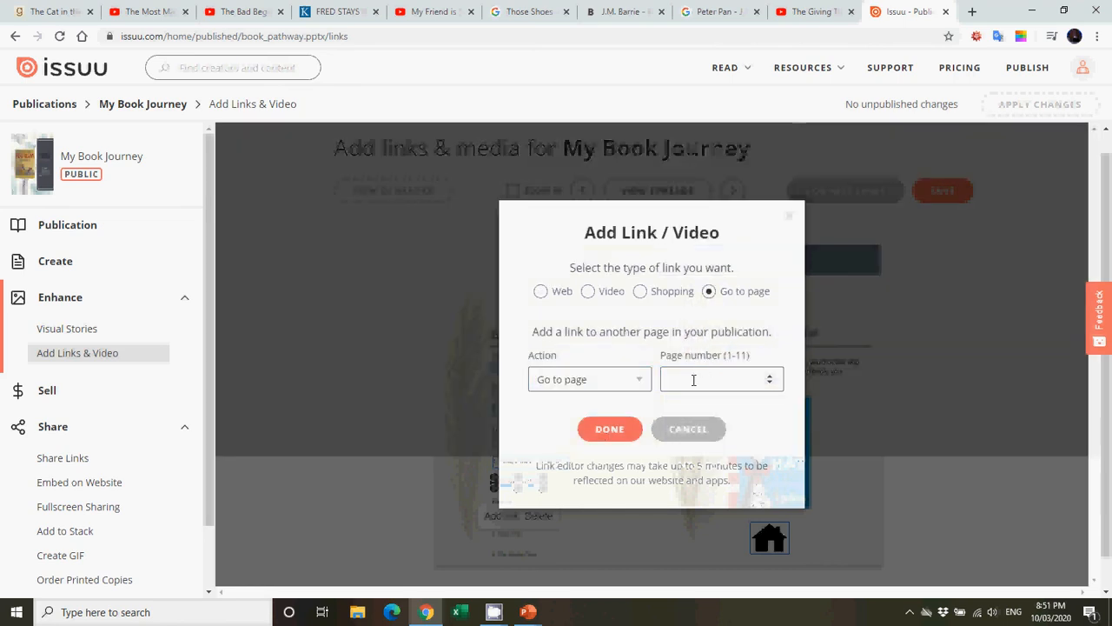
left_click(687, 380)
left_click(611, 430)
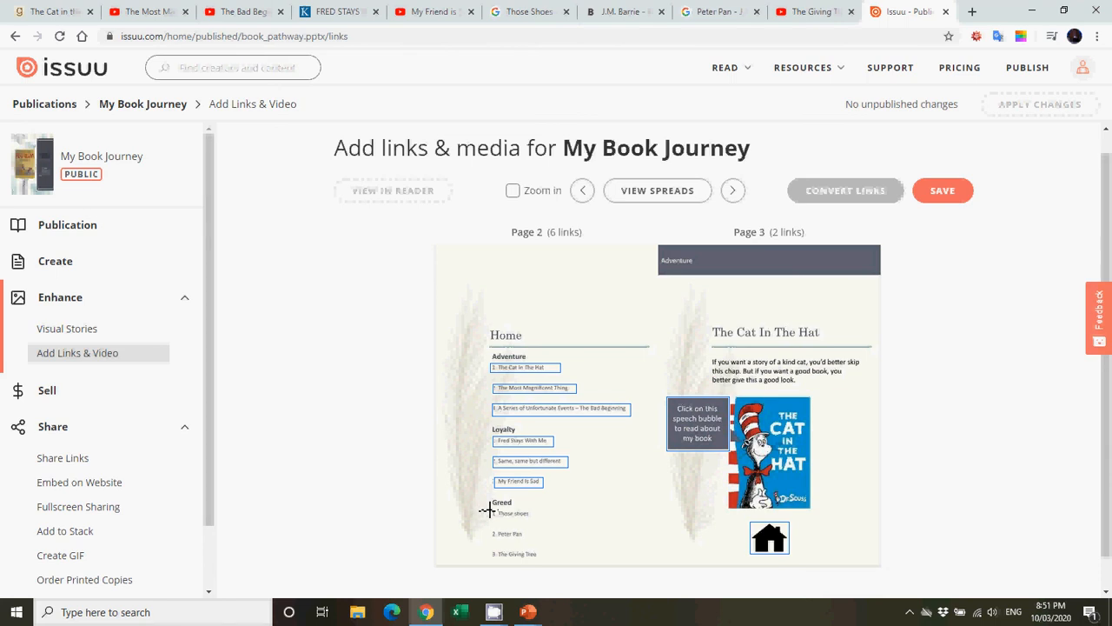
Step: Draw a link area over the Those shoes entry in page 2's Home list and make it go to page 9
left_click_drag(487, 510, 536, 519)
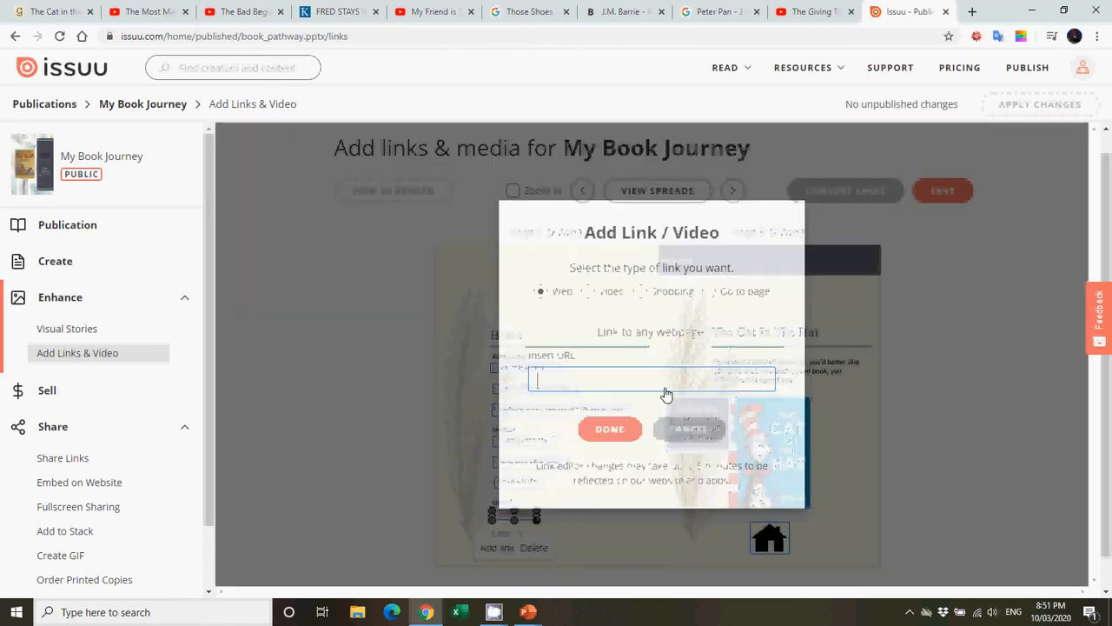
left_click(728, 296)
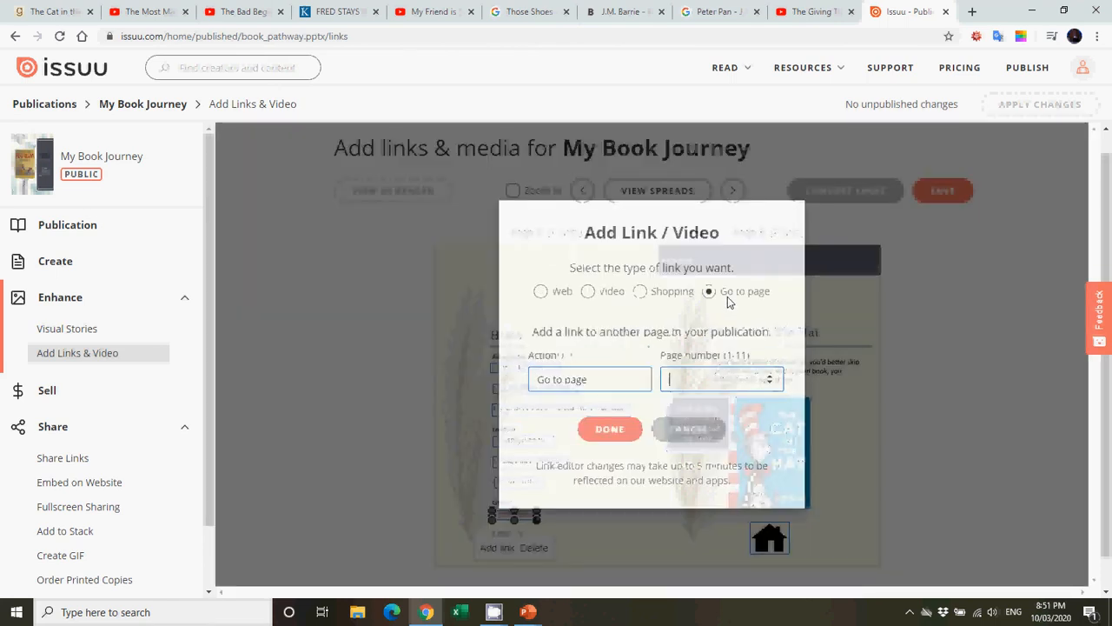
left_click(695, 390)
type("8")
key("BackSpace")
type("9")
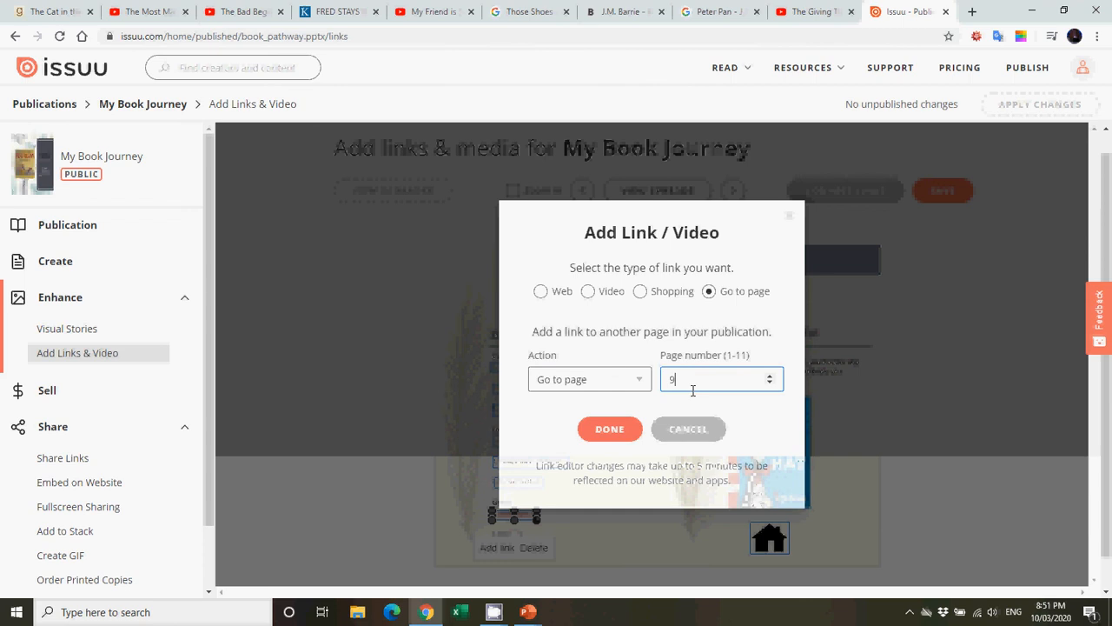
left_click(609, 428)
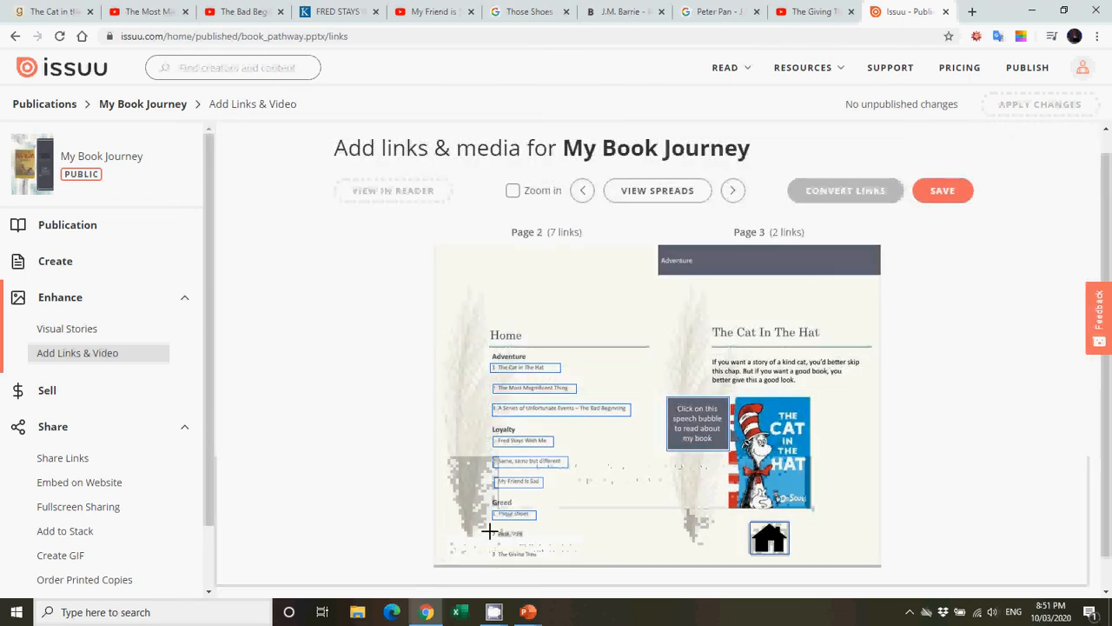
Step: Draw a link area over the Peter Pan entry in page 2's Home list and make it go to that book's page
left_click_drag(489, 531, 532, 544)
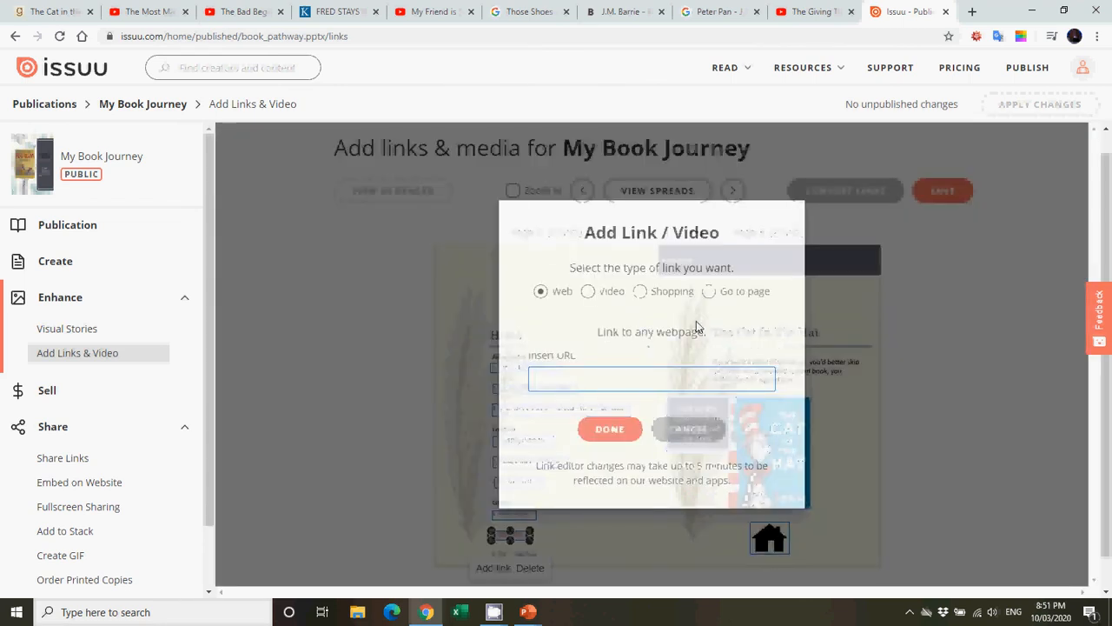
left_click(723, 295)
left_click(705, 378)
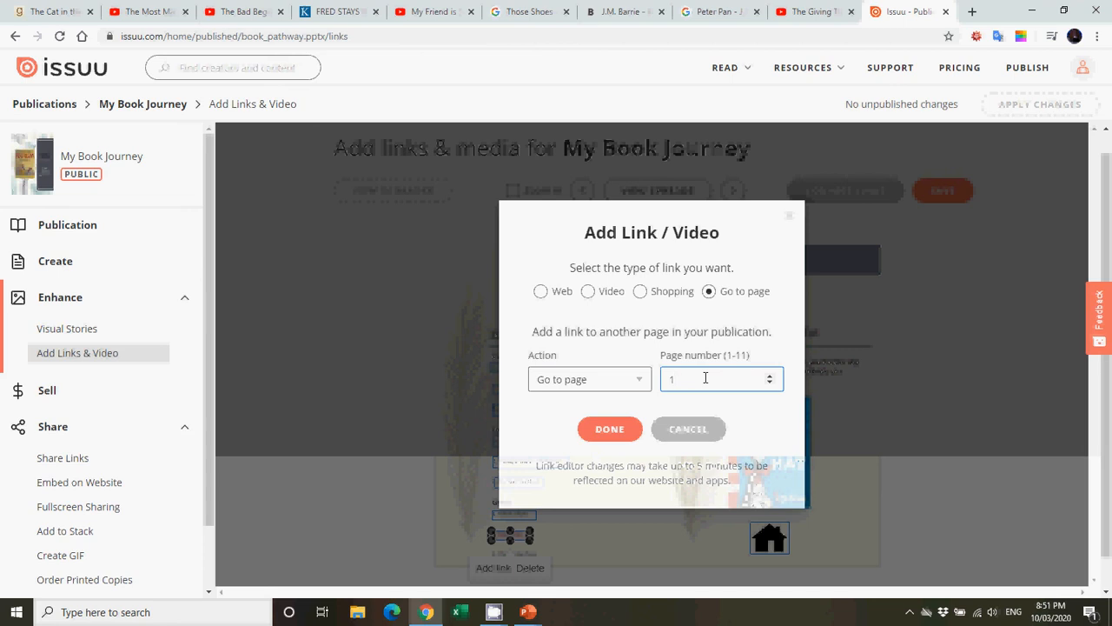
left_click(609, 428)
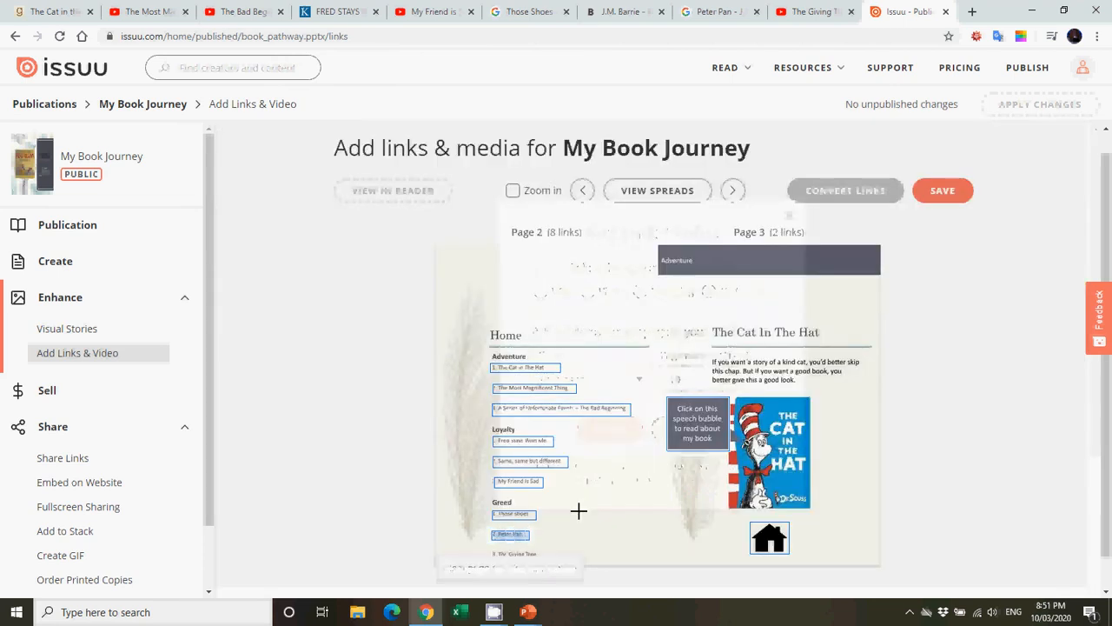
Step: Draw a link area over The Giving Tree entry in page 2's Home list, make it go to page 11, and save the links
left_click_drag(491, 549, 541, 565)
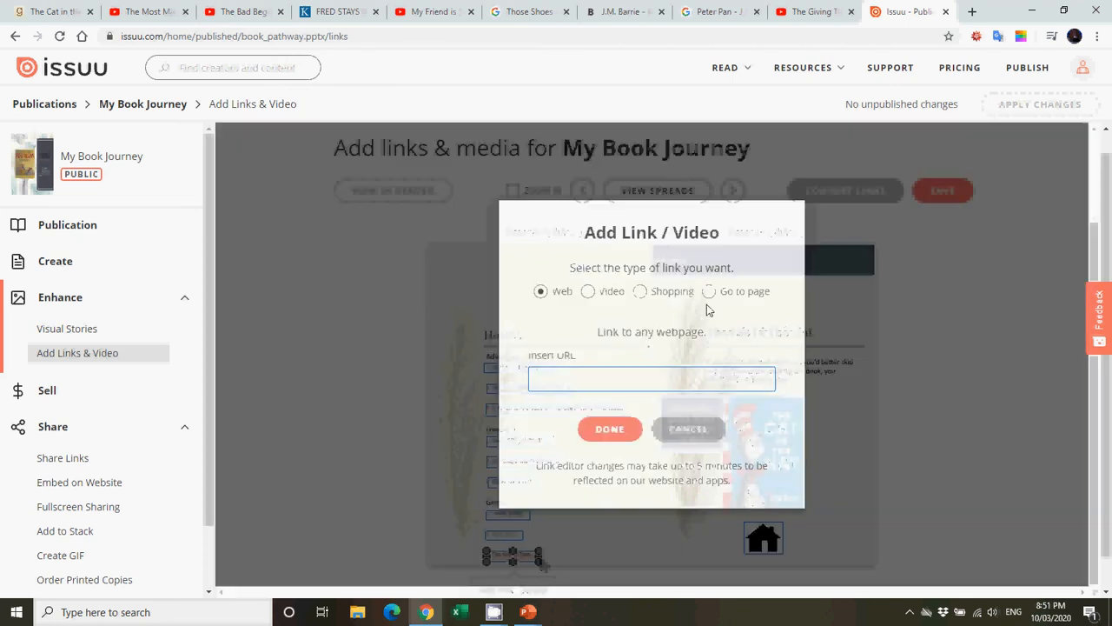
left_click(709, 292)
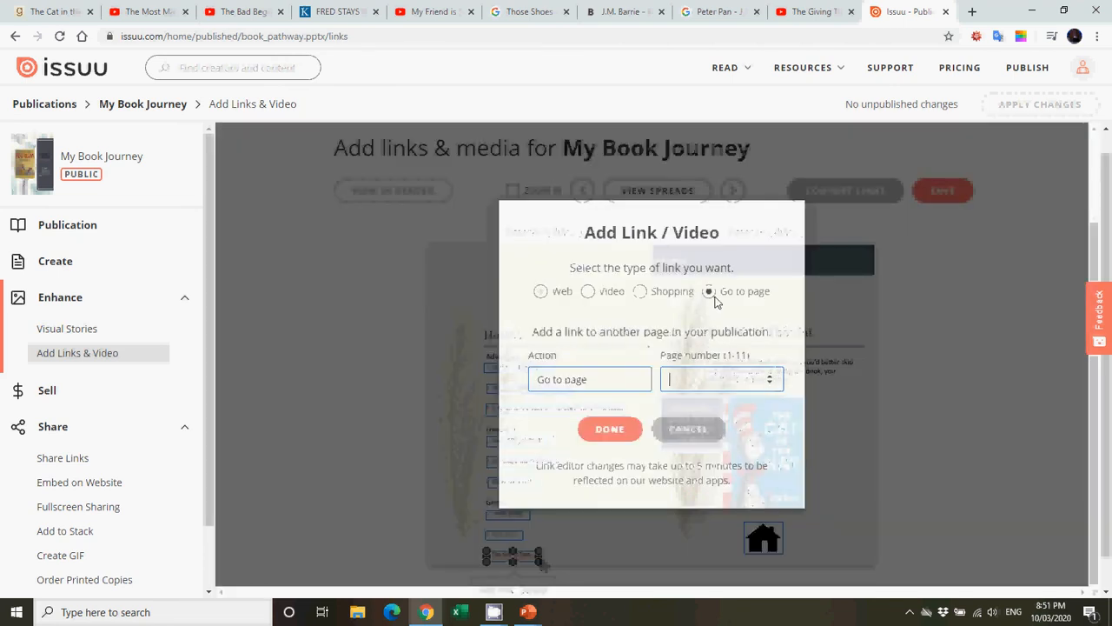
type("11")
left_click(618, 429)
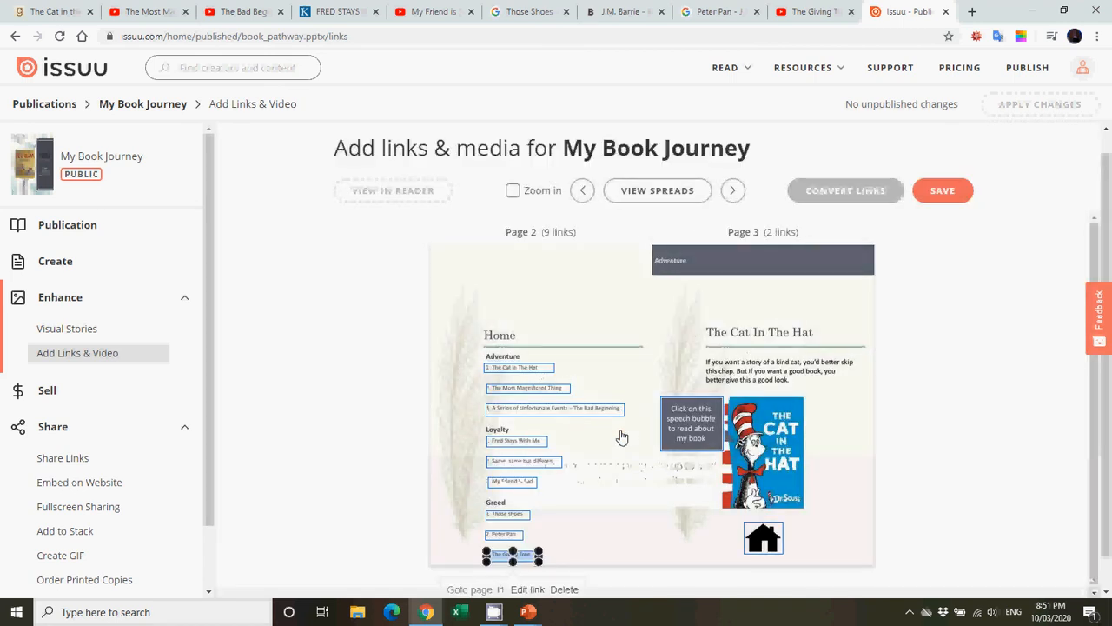
left_click(943, 191)
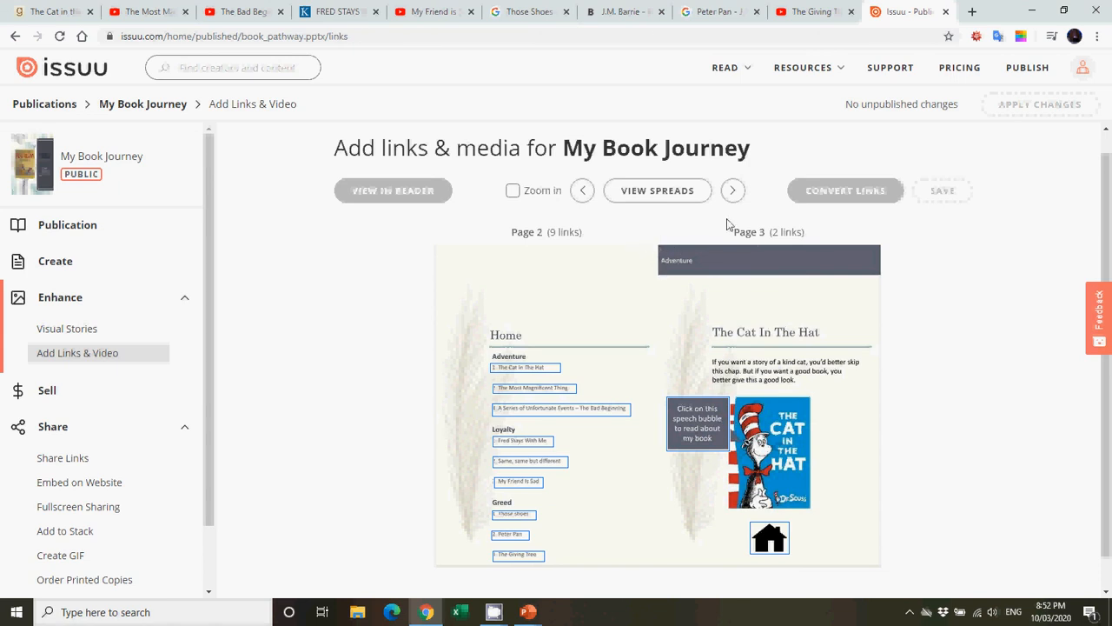
Step: Compare the Home slide of the Book Pathway presentation in PowerPoint with the linked pages 2 to 5 in Issuu
left_click(732, 190)
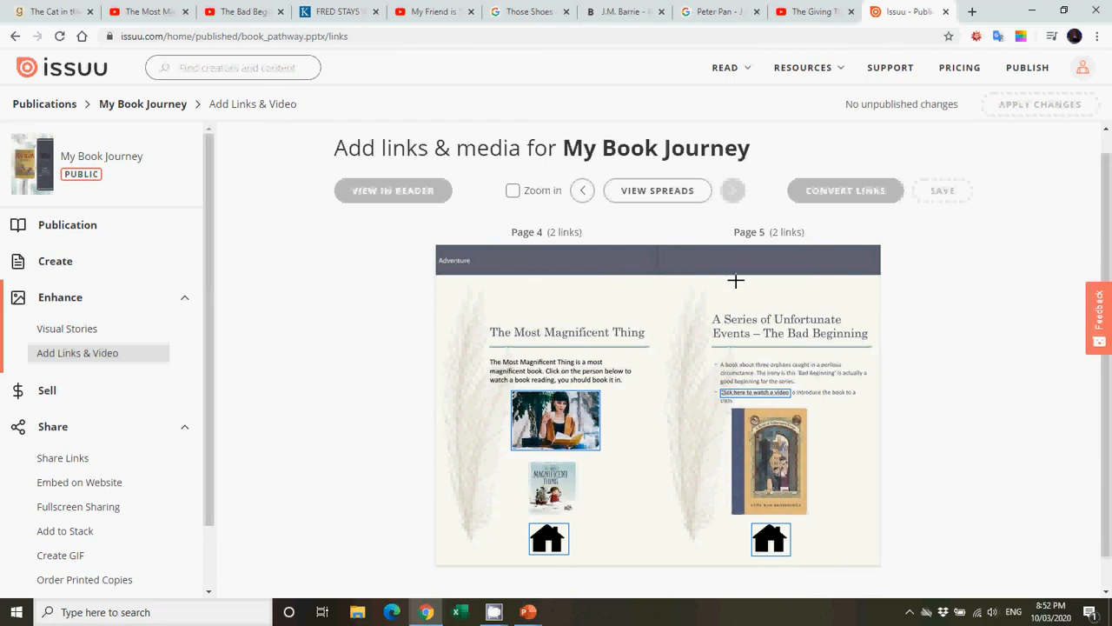
mouse_move(528, 612)
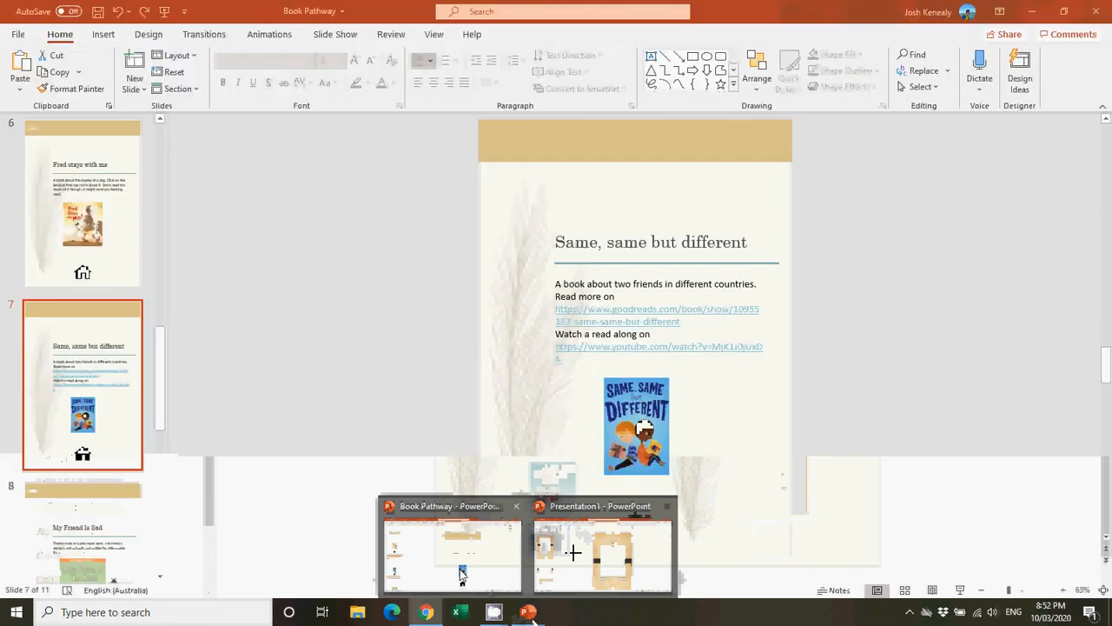
left_click(452, 547)
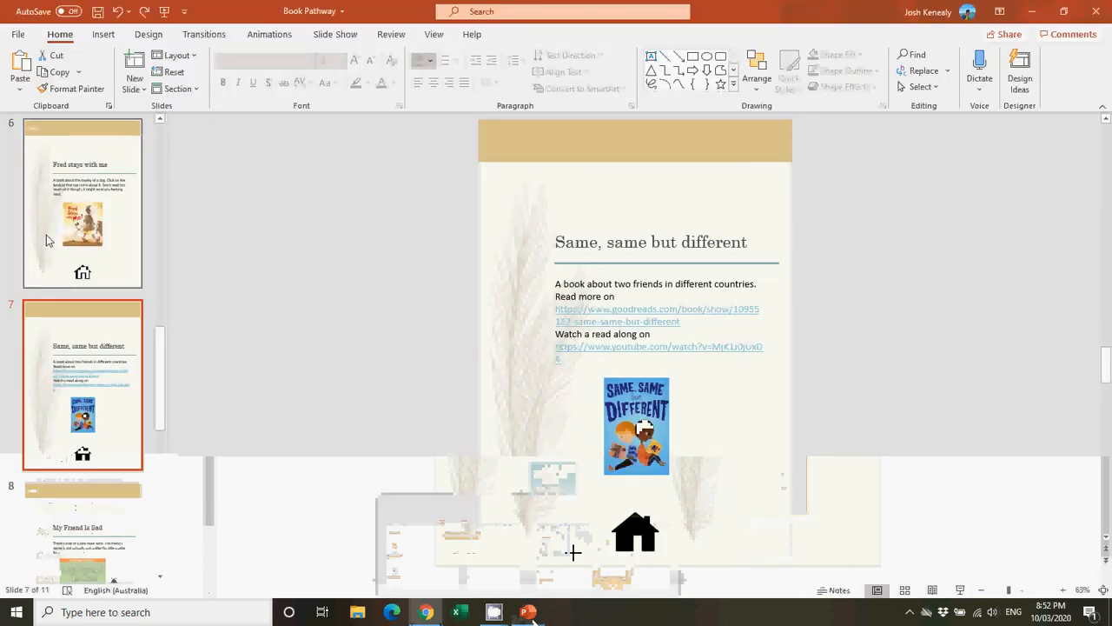
key("Up")
key("Up")
key("Up")
key("Up")
key("Up")
key("Up")
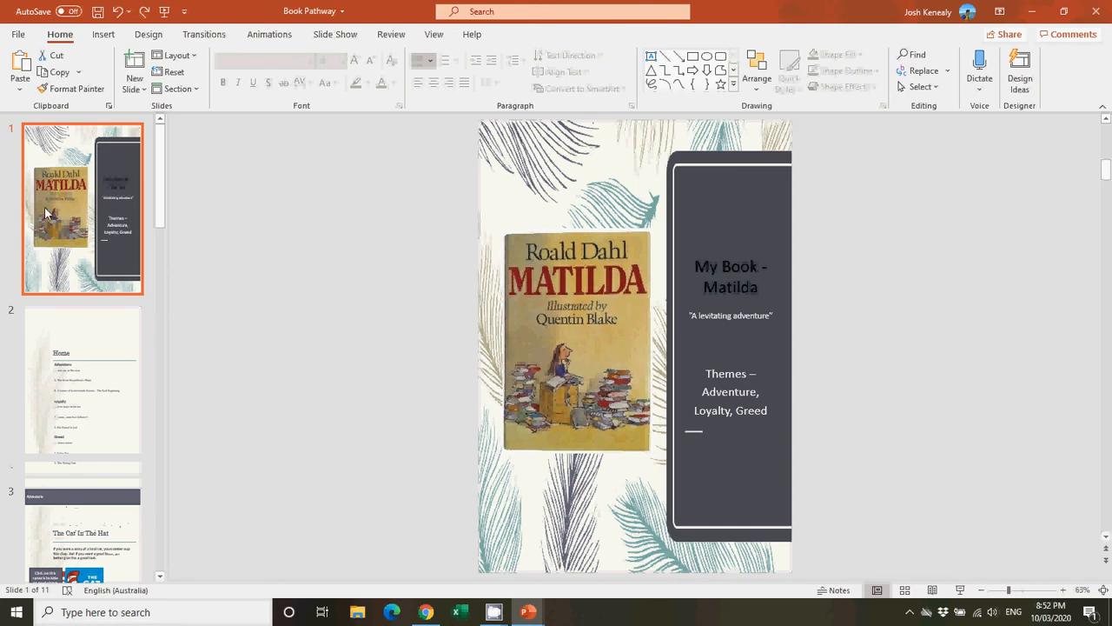
left_click(70, 414)
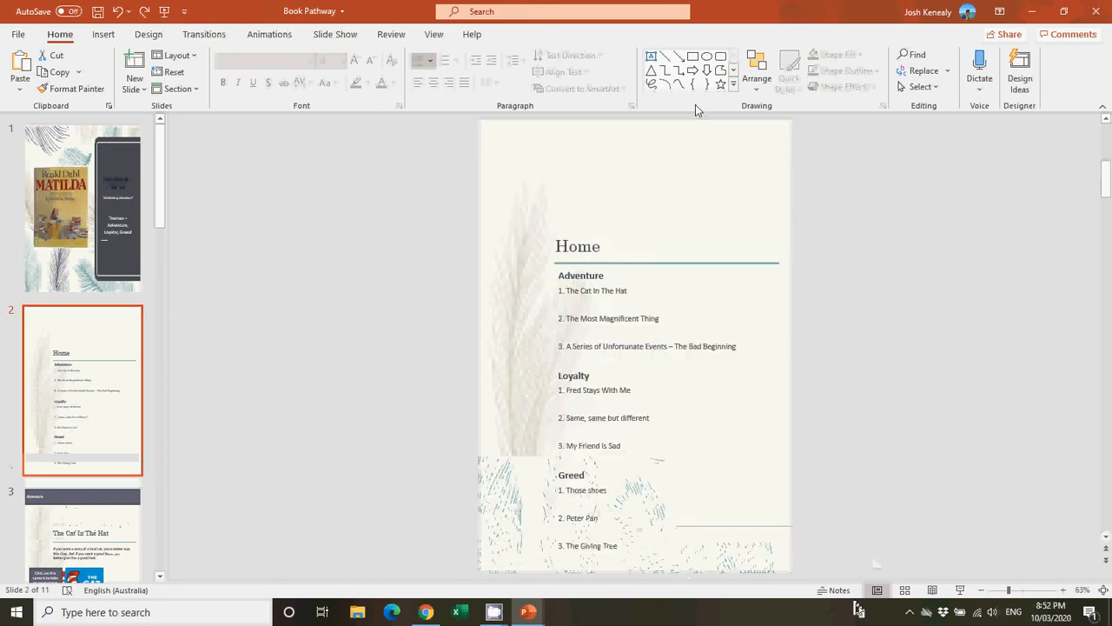
key("alt+Tab")
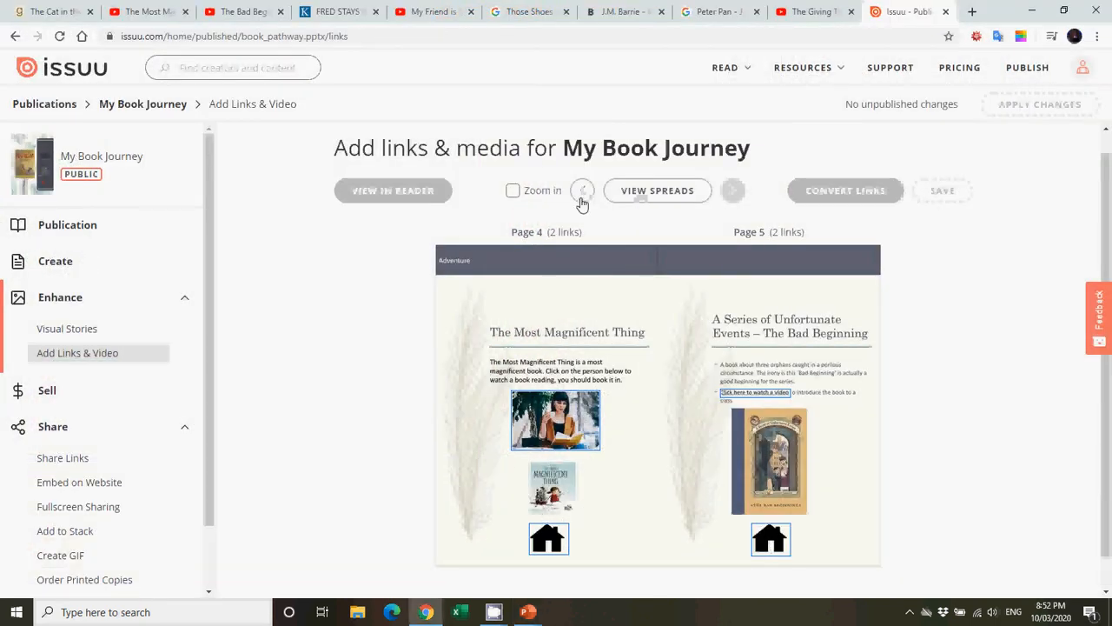
left_click(581, 192)
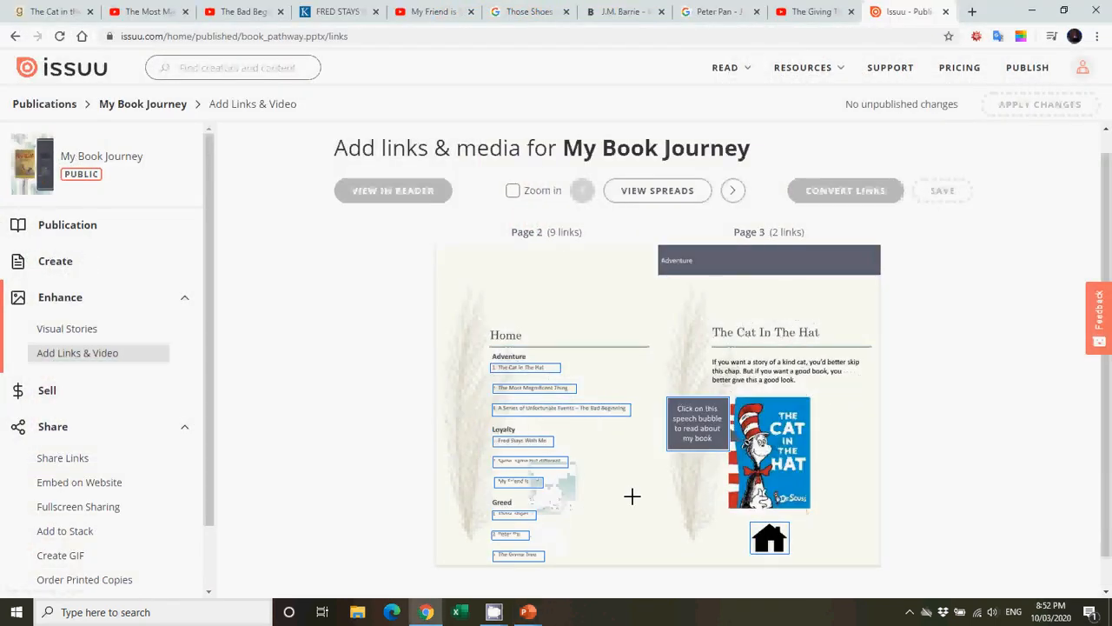
Step: Switch to the Book Pathway presentation in PowerPoint and select the Adventure banner on The Cat In The Hat slide
key("alt+Tab")
left_click(84, 534)
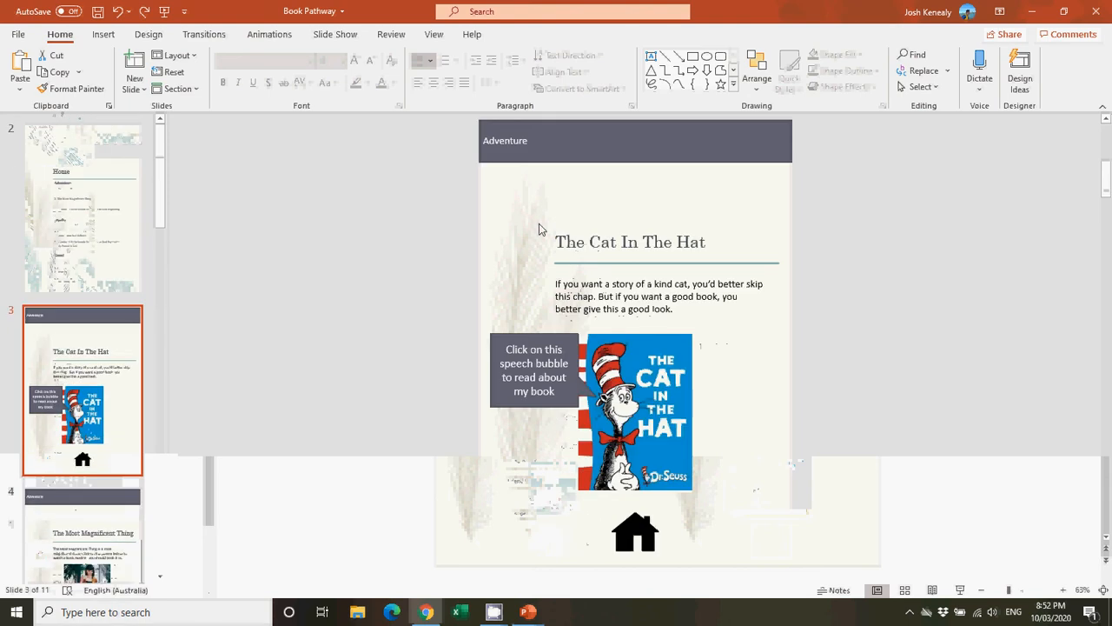
left_click(576, 147)
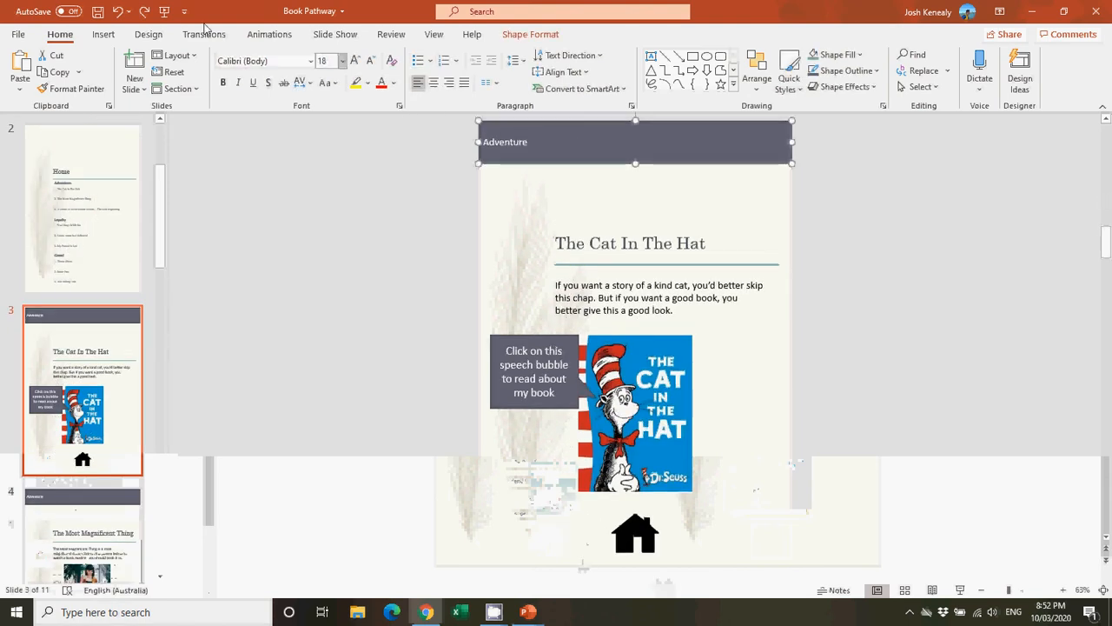